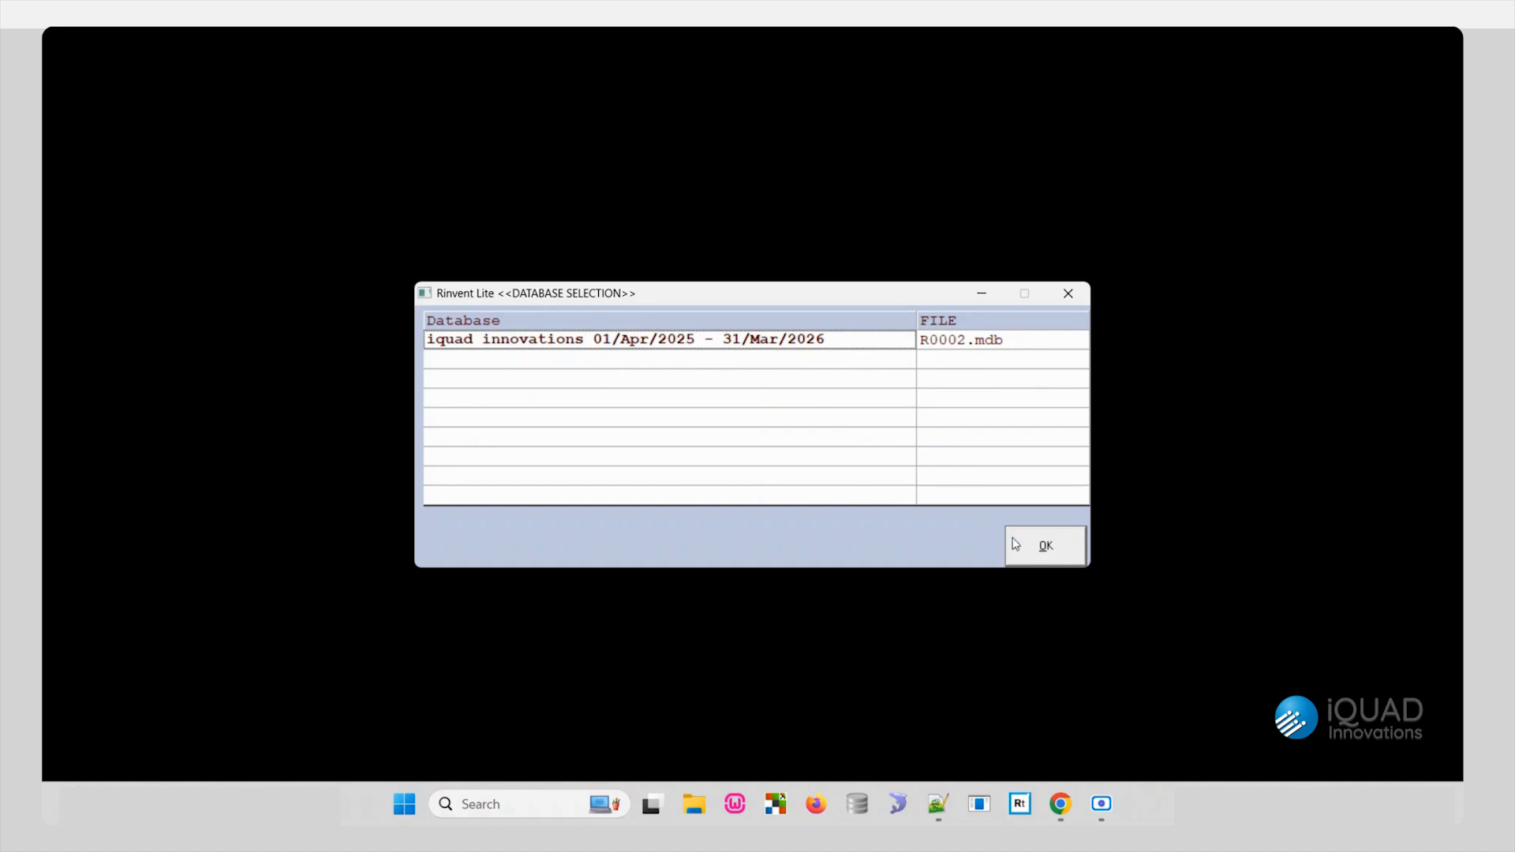
# - Open the iquad innovations database for 01/Apr/2025 - 31/Mar/2026 and log in as Admin
pyautogui.click(1038, 543)
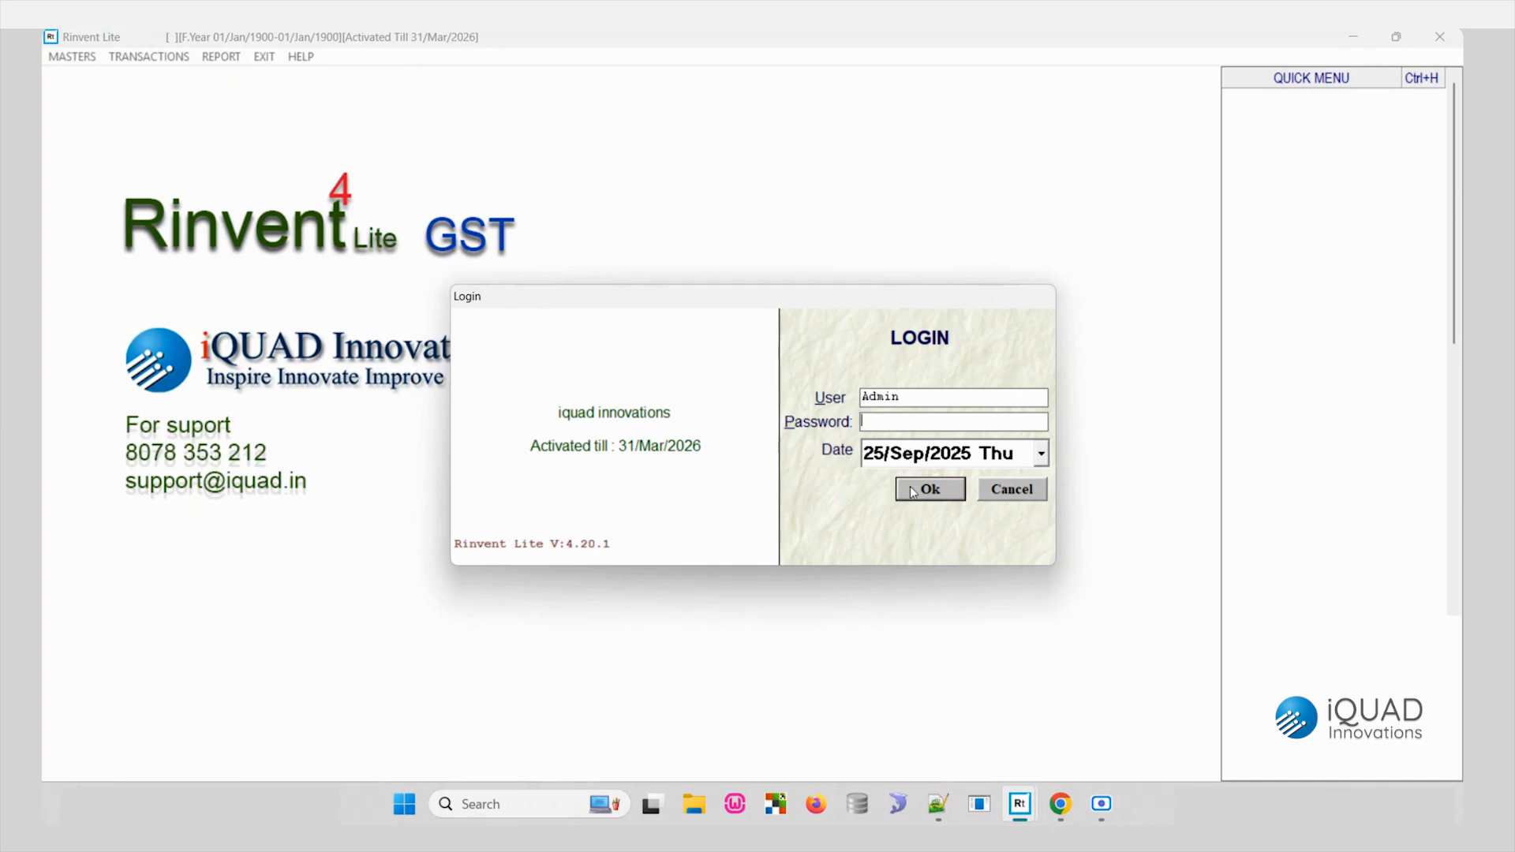
pyautogui.click(943, 496)
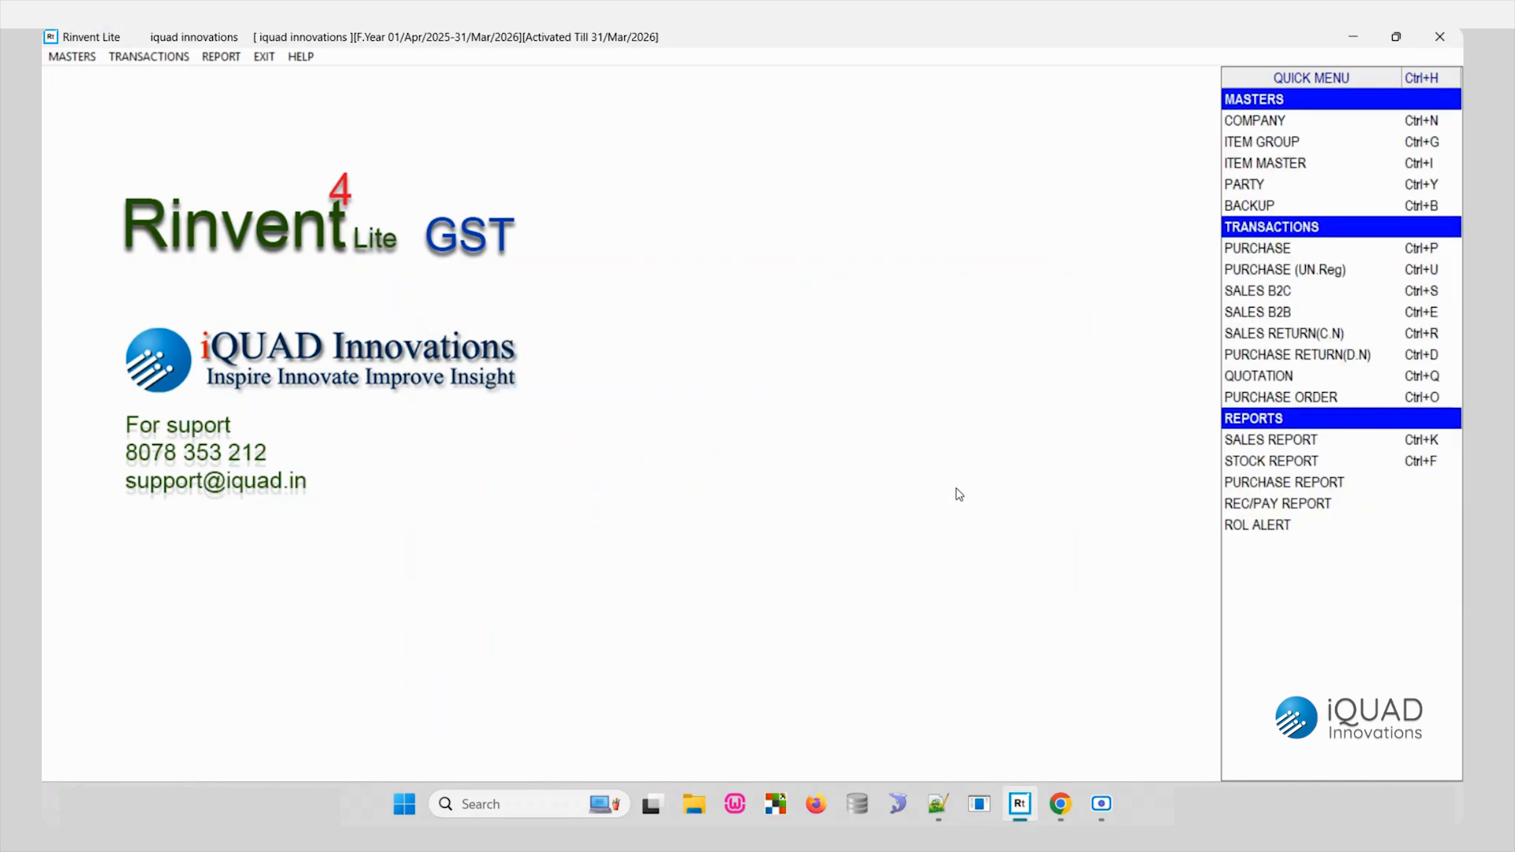
pyautogui.click(118, 57)
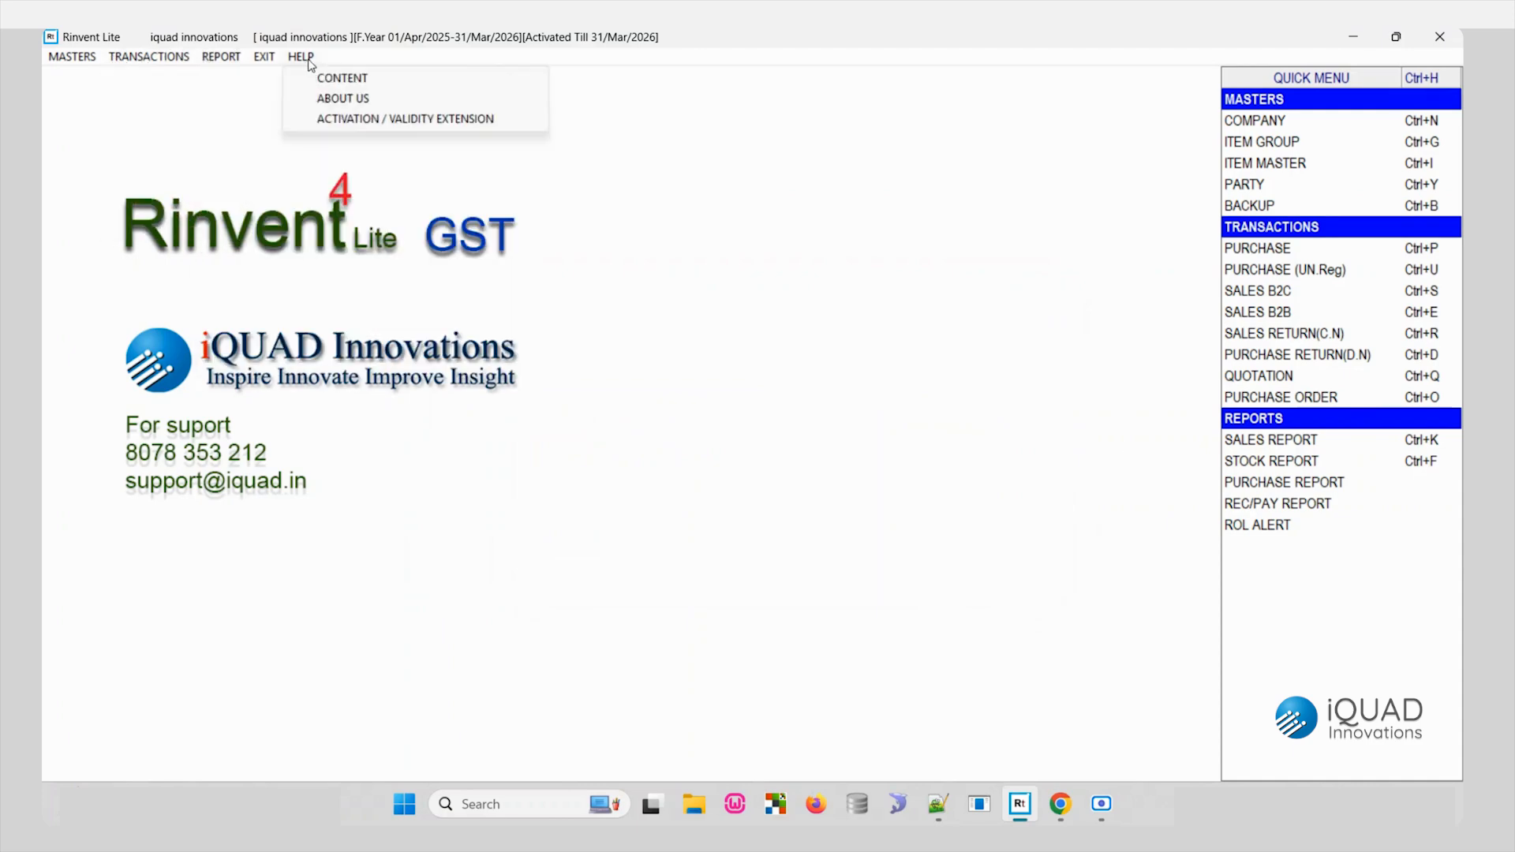
pyautogui.moveTo(299, 60)
pyautogui.click(543, 201)
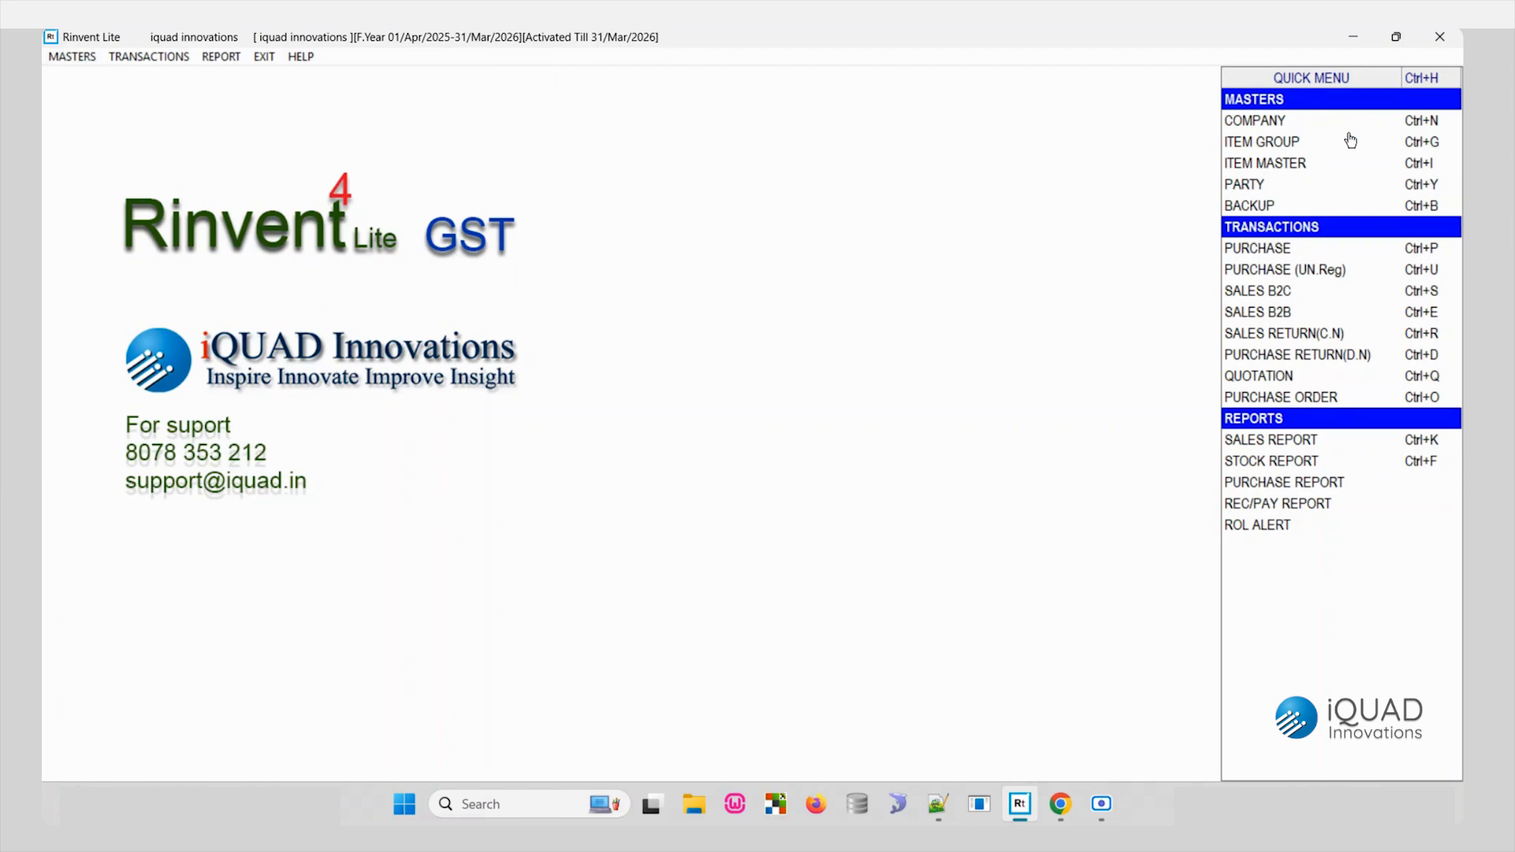
pyautogui.click(78, 57)
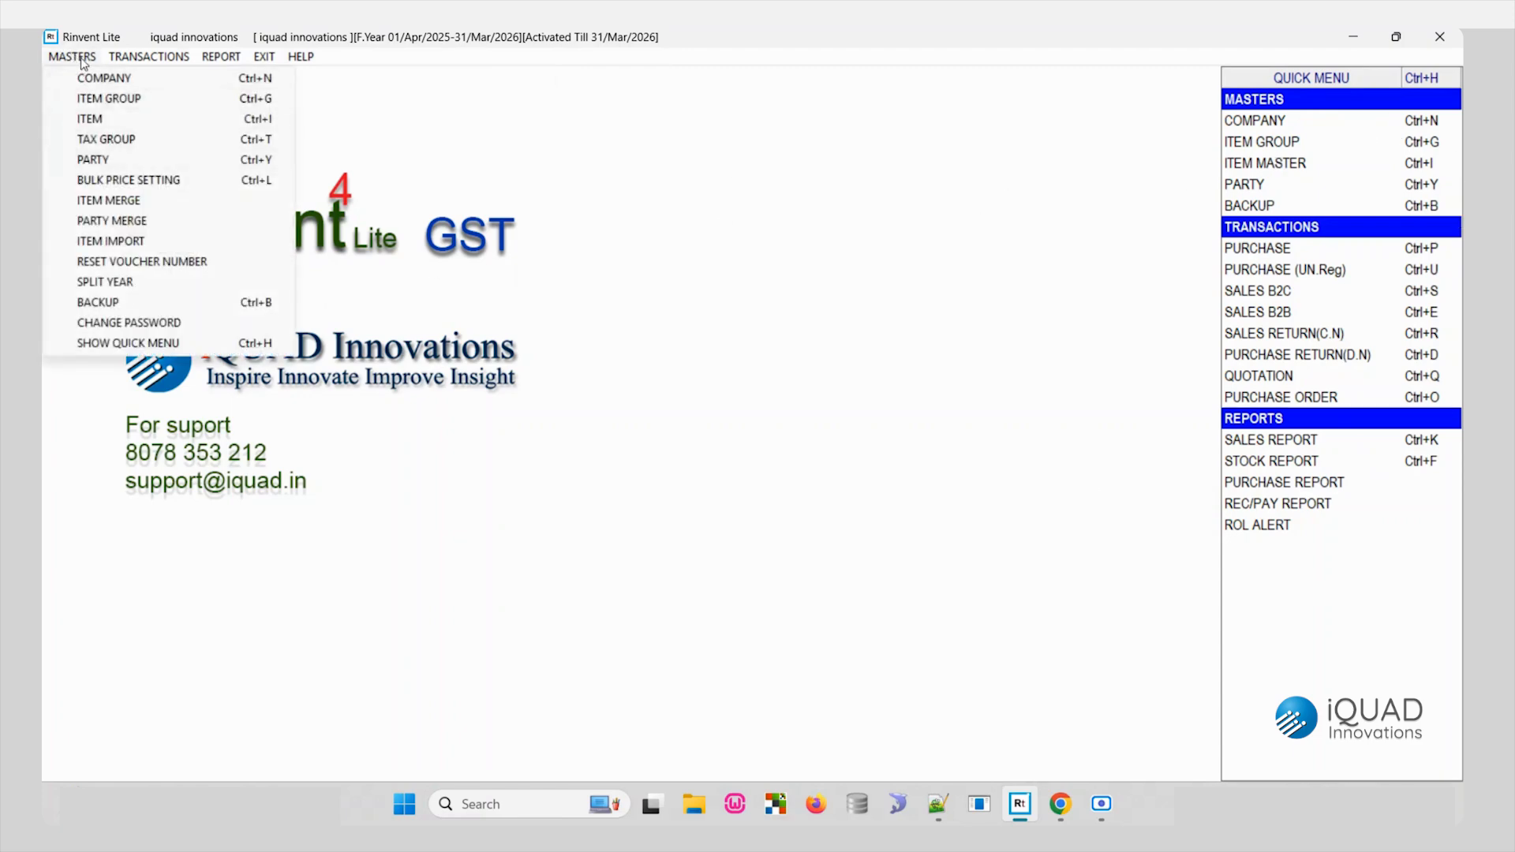
pyautogui.click(763, 382)
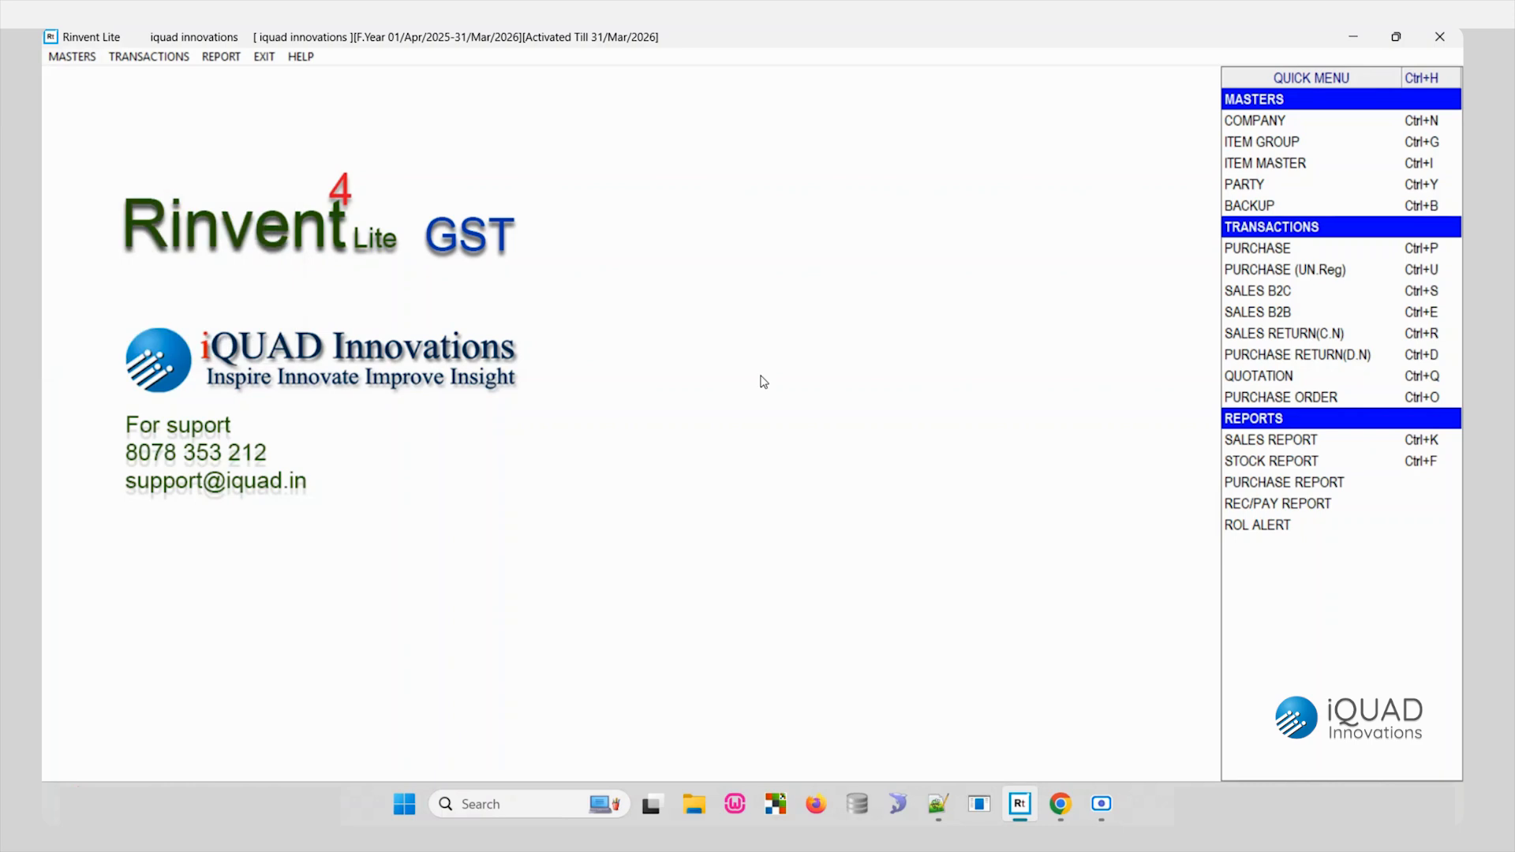
# - Toggle the quick menu off and on again
pyautogui.hotkey('ctrl', 'h')
pyautogui.hotkey('ctrl', 'h')
pyautogui.click(60, 58)
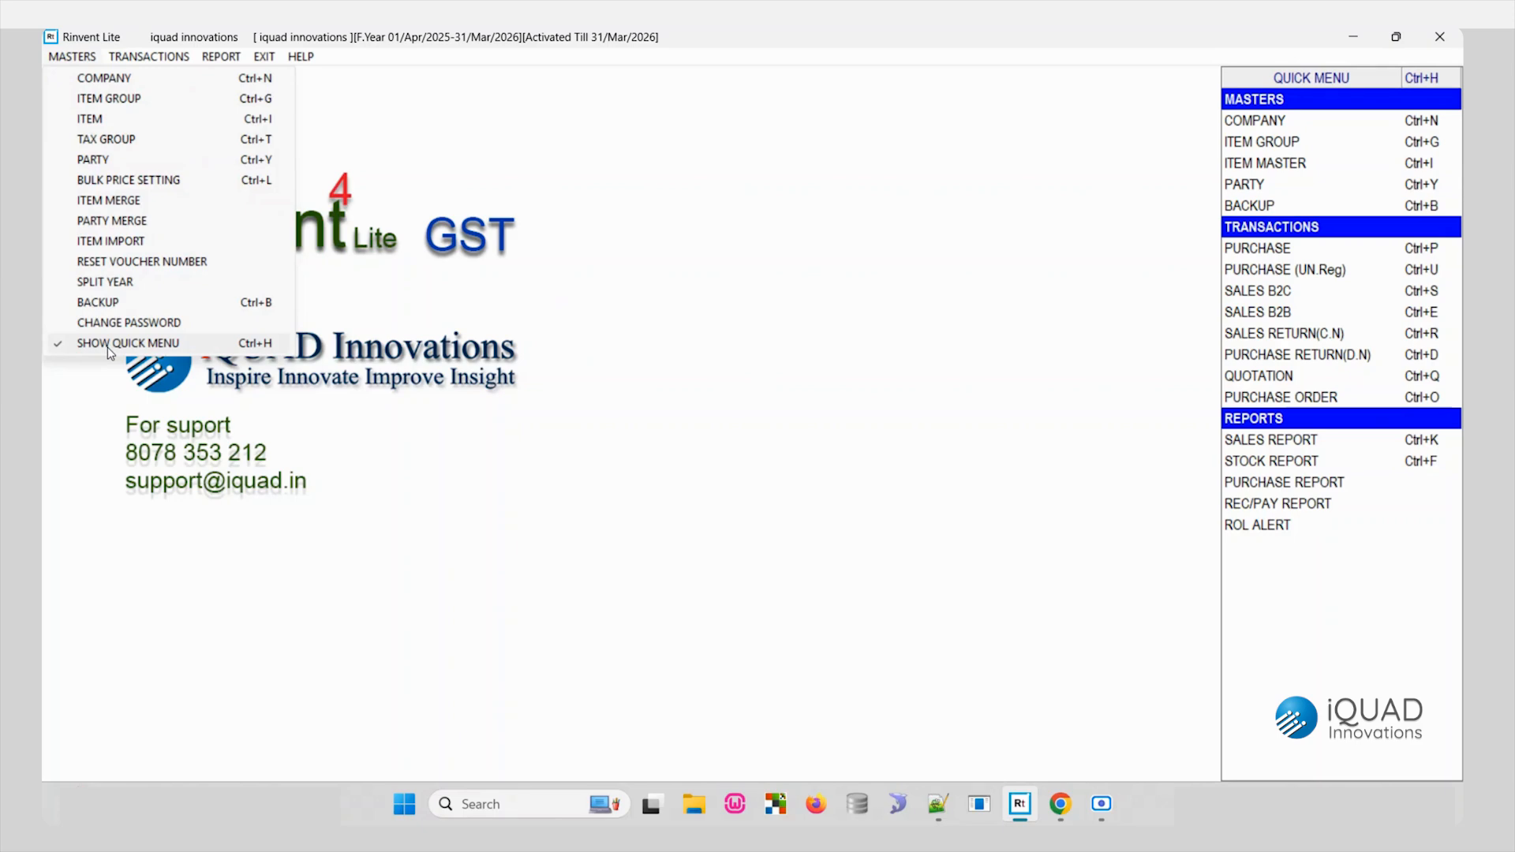
pyautogui.click(107, 348)
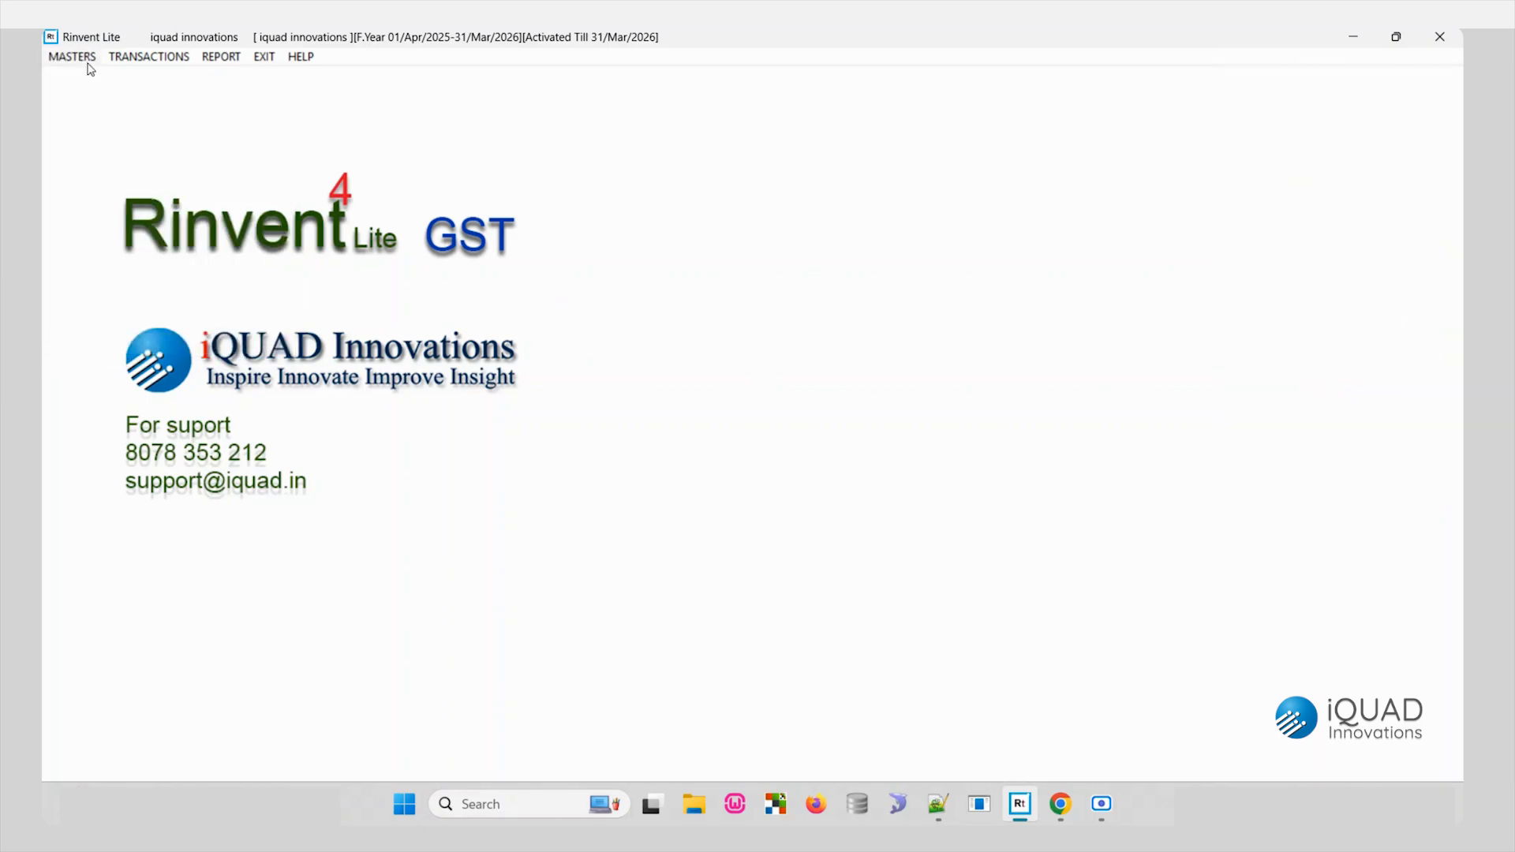
pyautogui.click(69, 56)
pyautogui.click(129, 345)
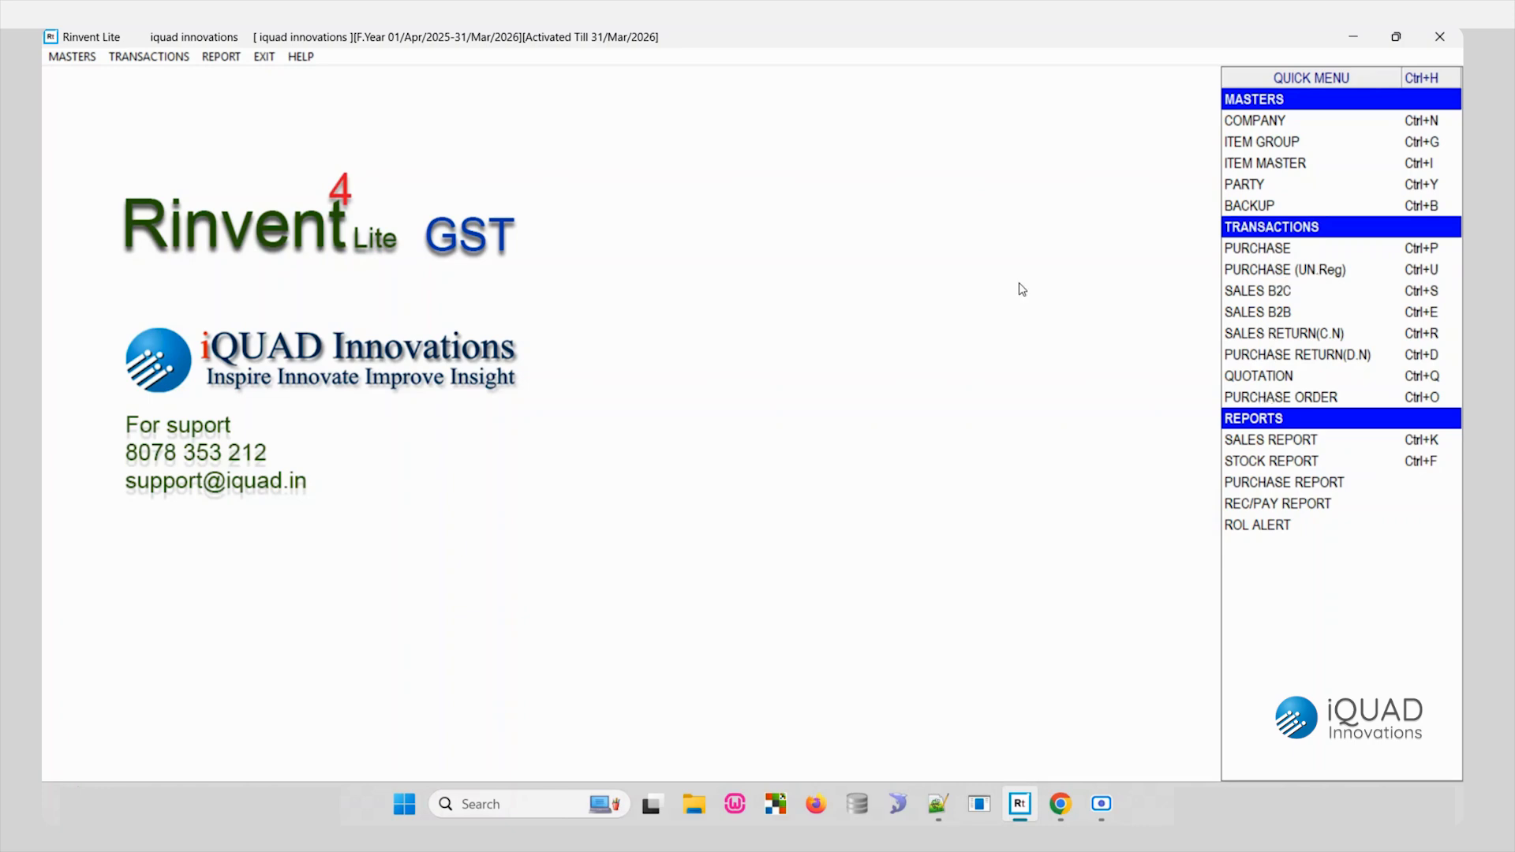
pyautogui.click(164, 63)
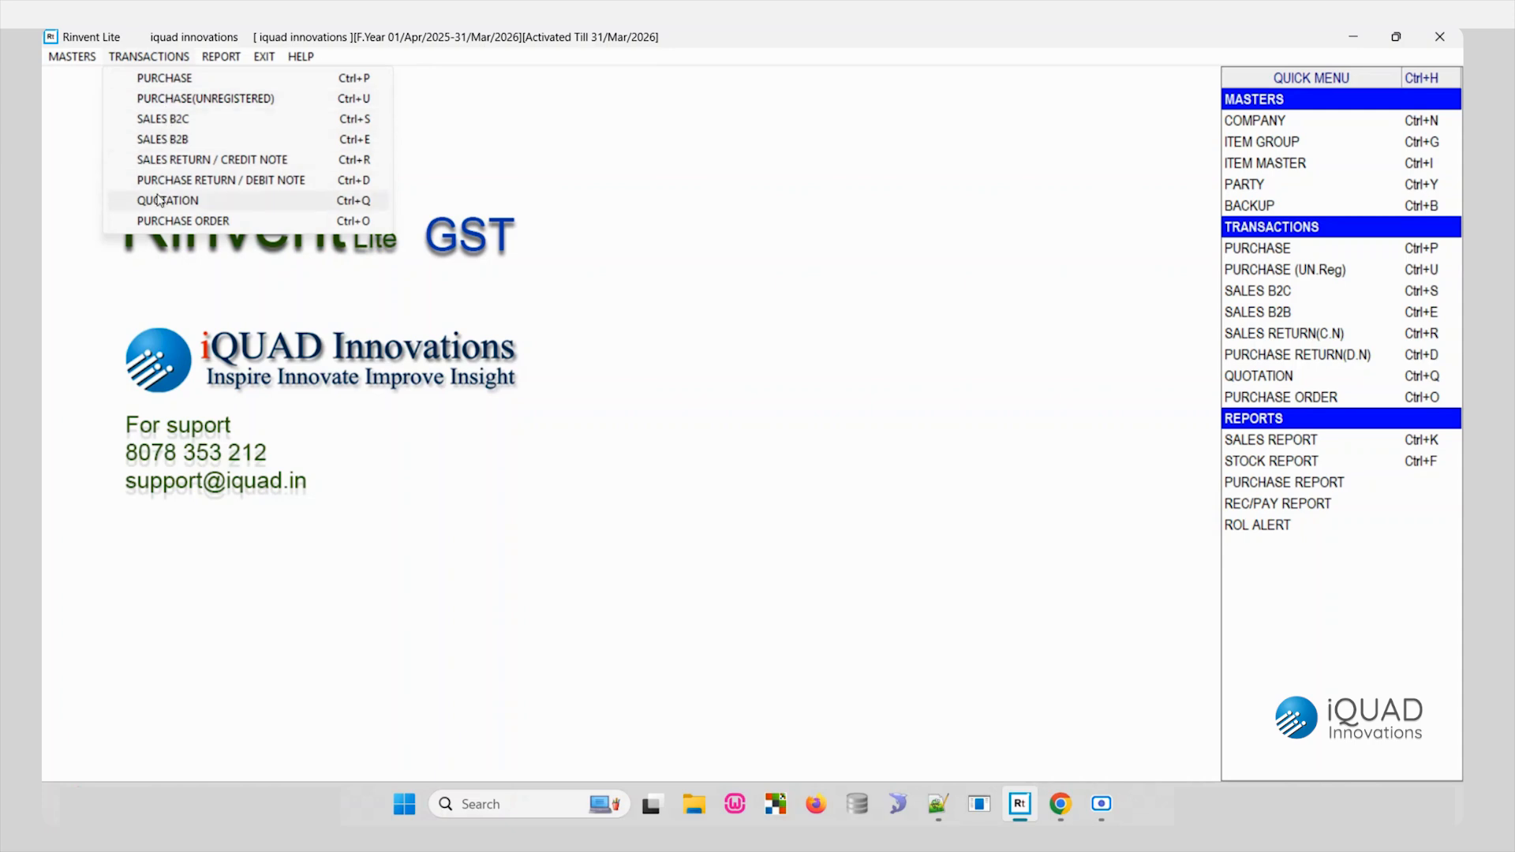
pyautogui.click(735, 238)
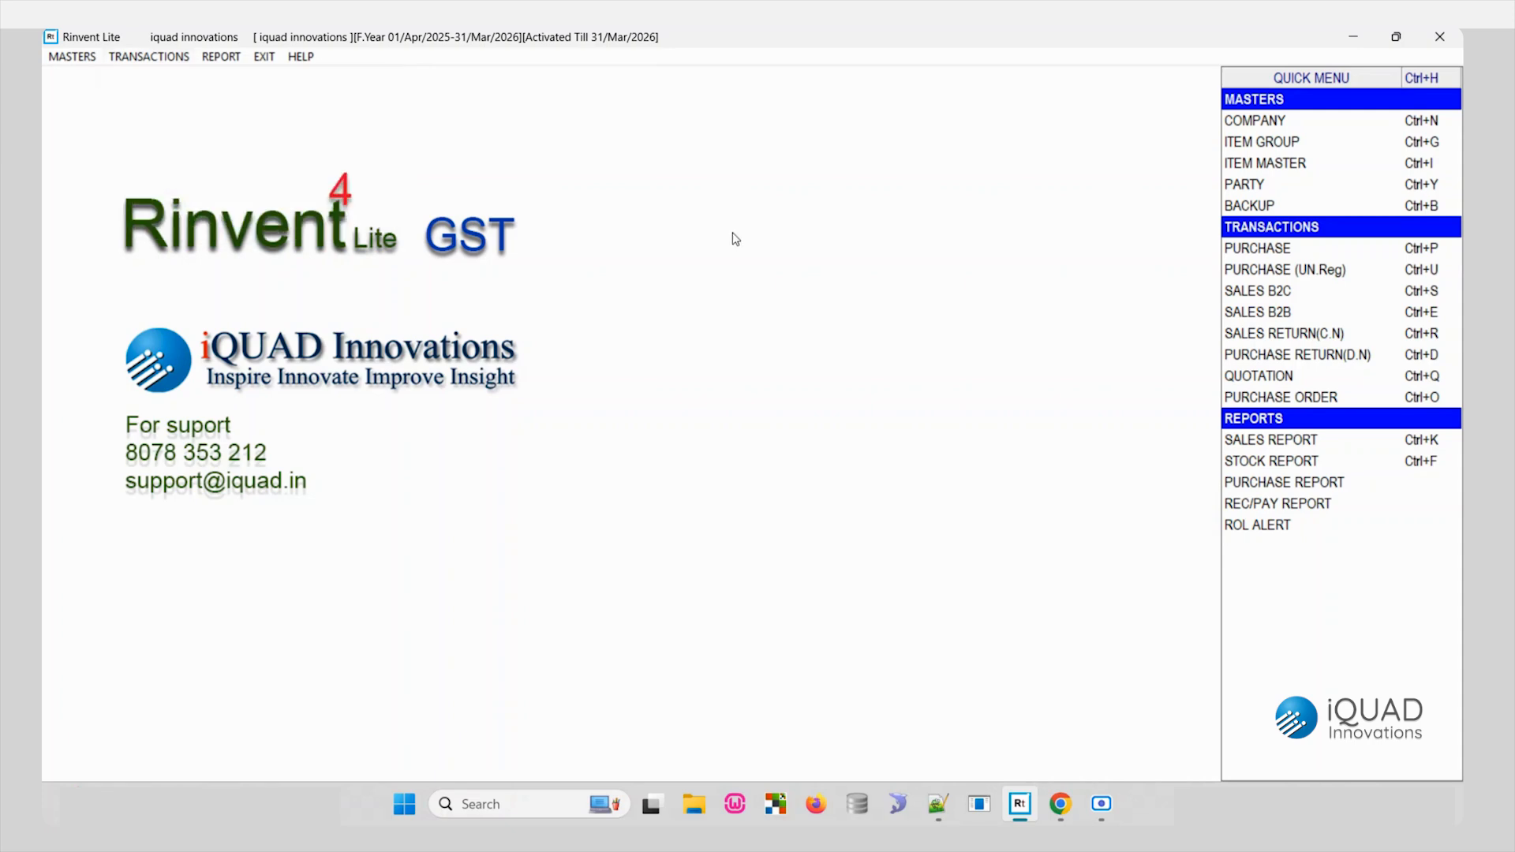
# - Start a new purchase entry dated 01/Sep/2025 with voucher number 567
pyautogui.click(1253, 250)
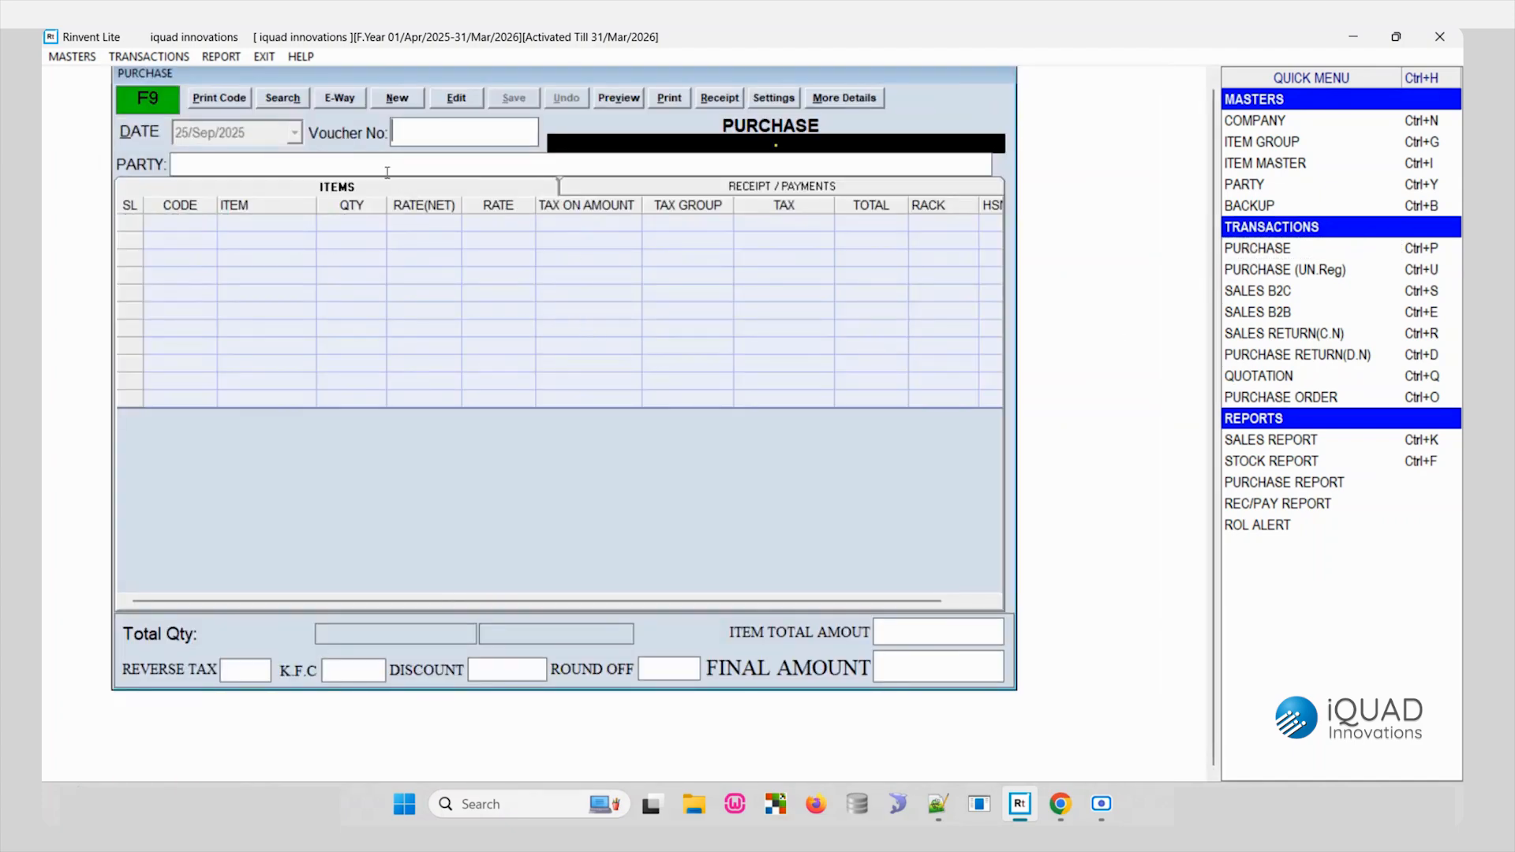
pyautogui.click(400, 99)
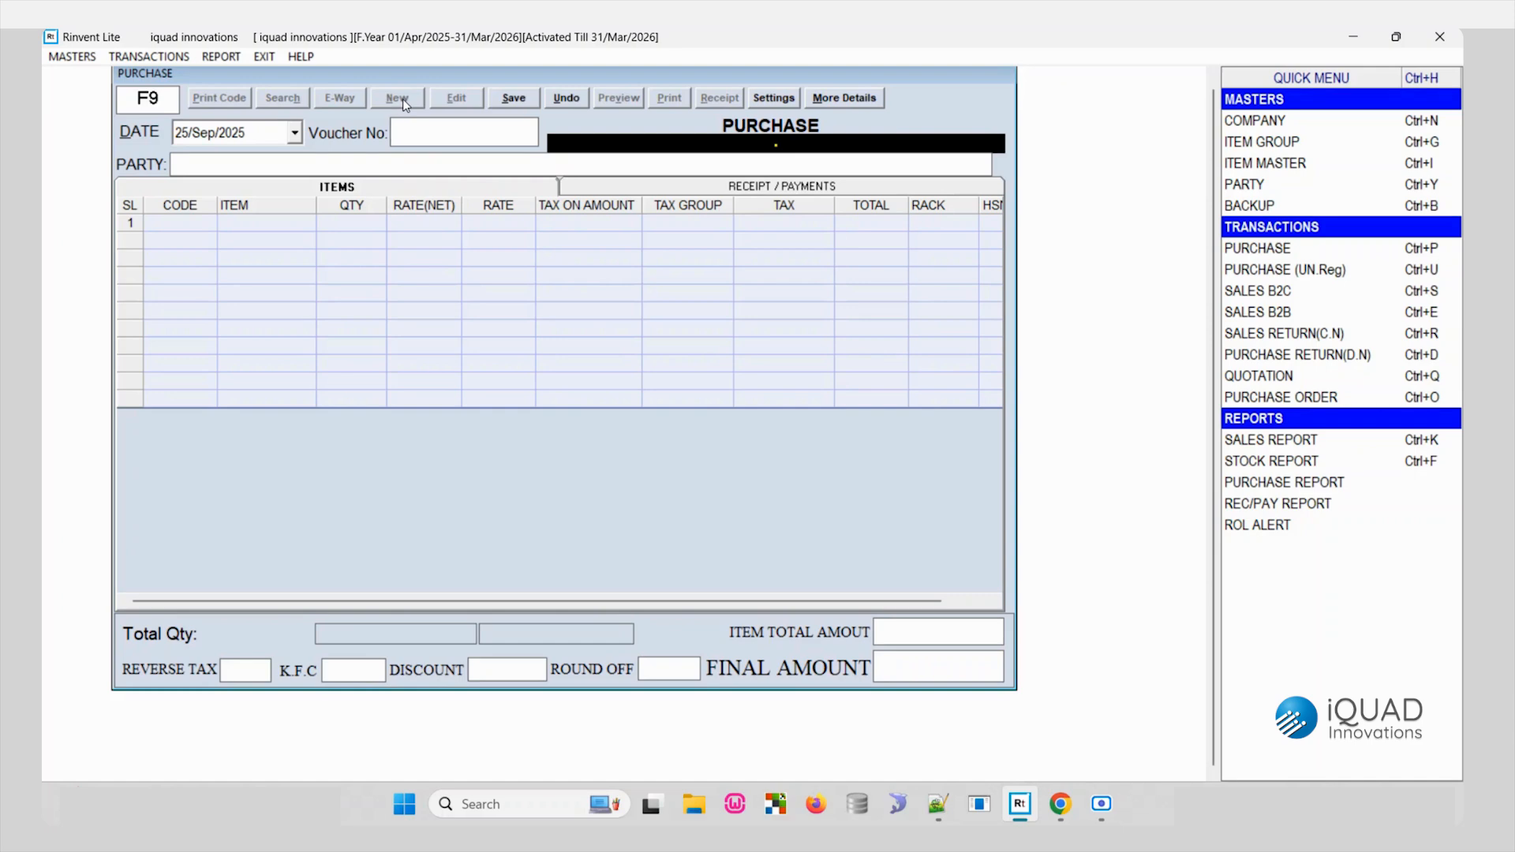
pyautogui.click(200, 139)
pyautogui.write('01')
pyautogui.click(472, 142)
pyautogui.write('567')
# - Start a new party from the purchase's party lookup and enter the name XYZ SUPPLIER, place EKM and the pincode
pyautogui.click(370, 167)
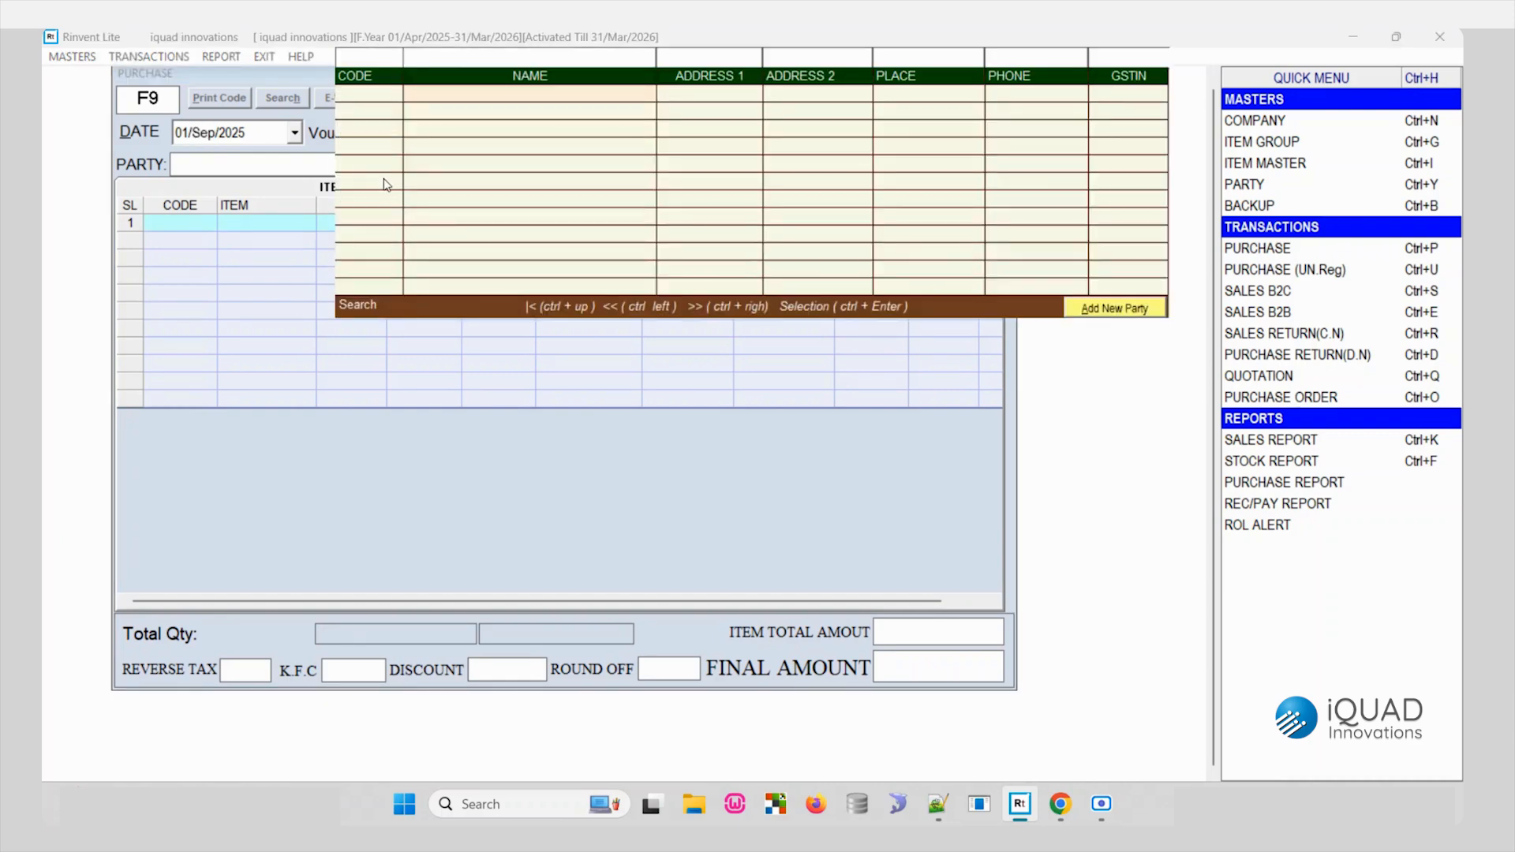
pyautogui.write('a')
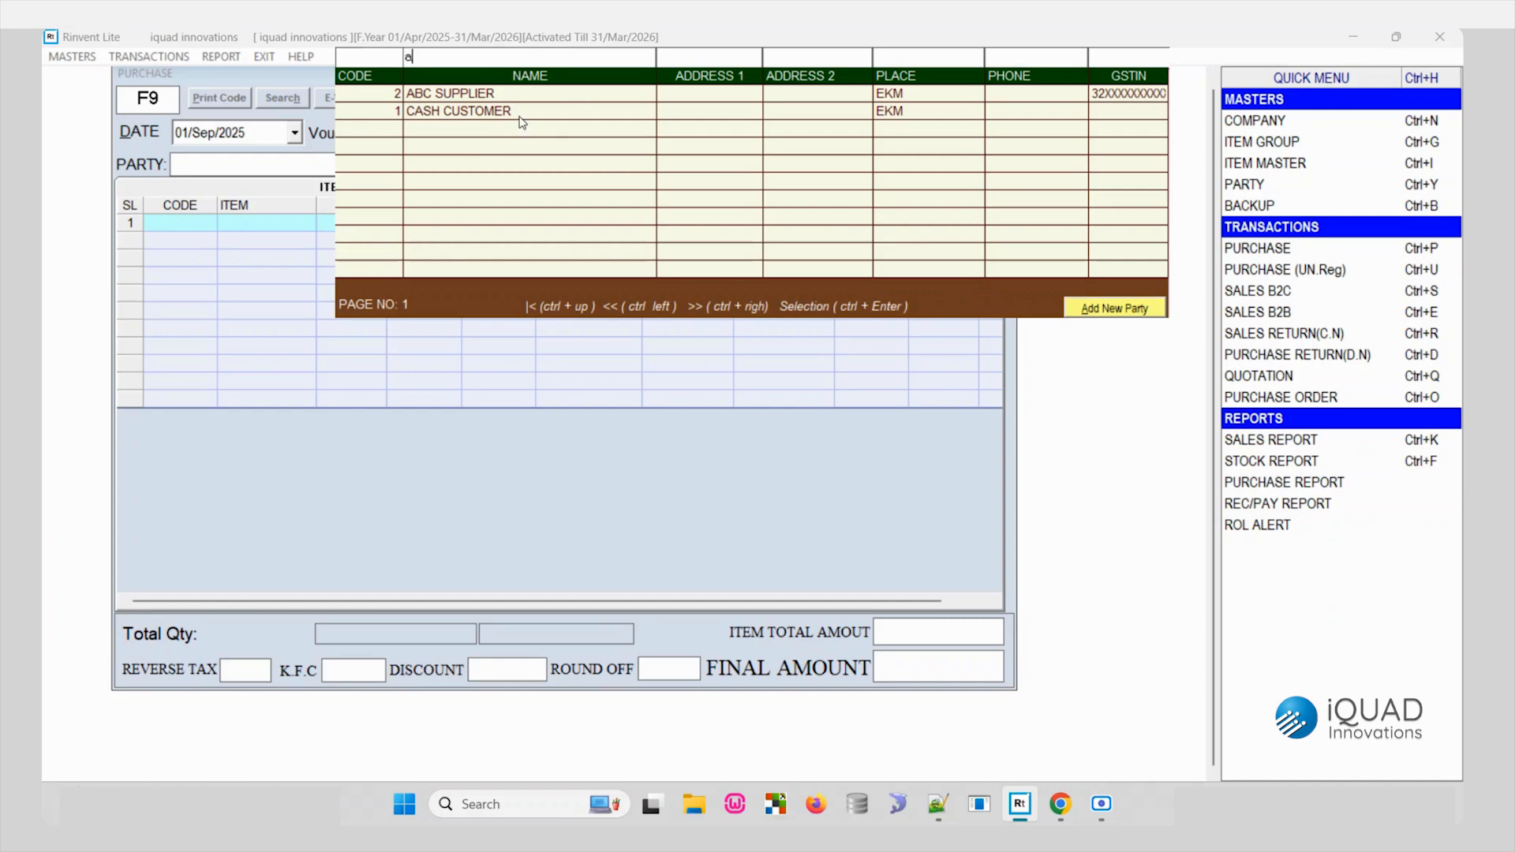
pyautogui.click(1106, 310)
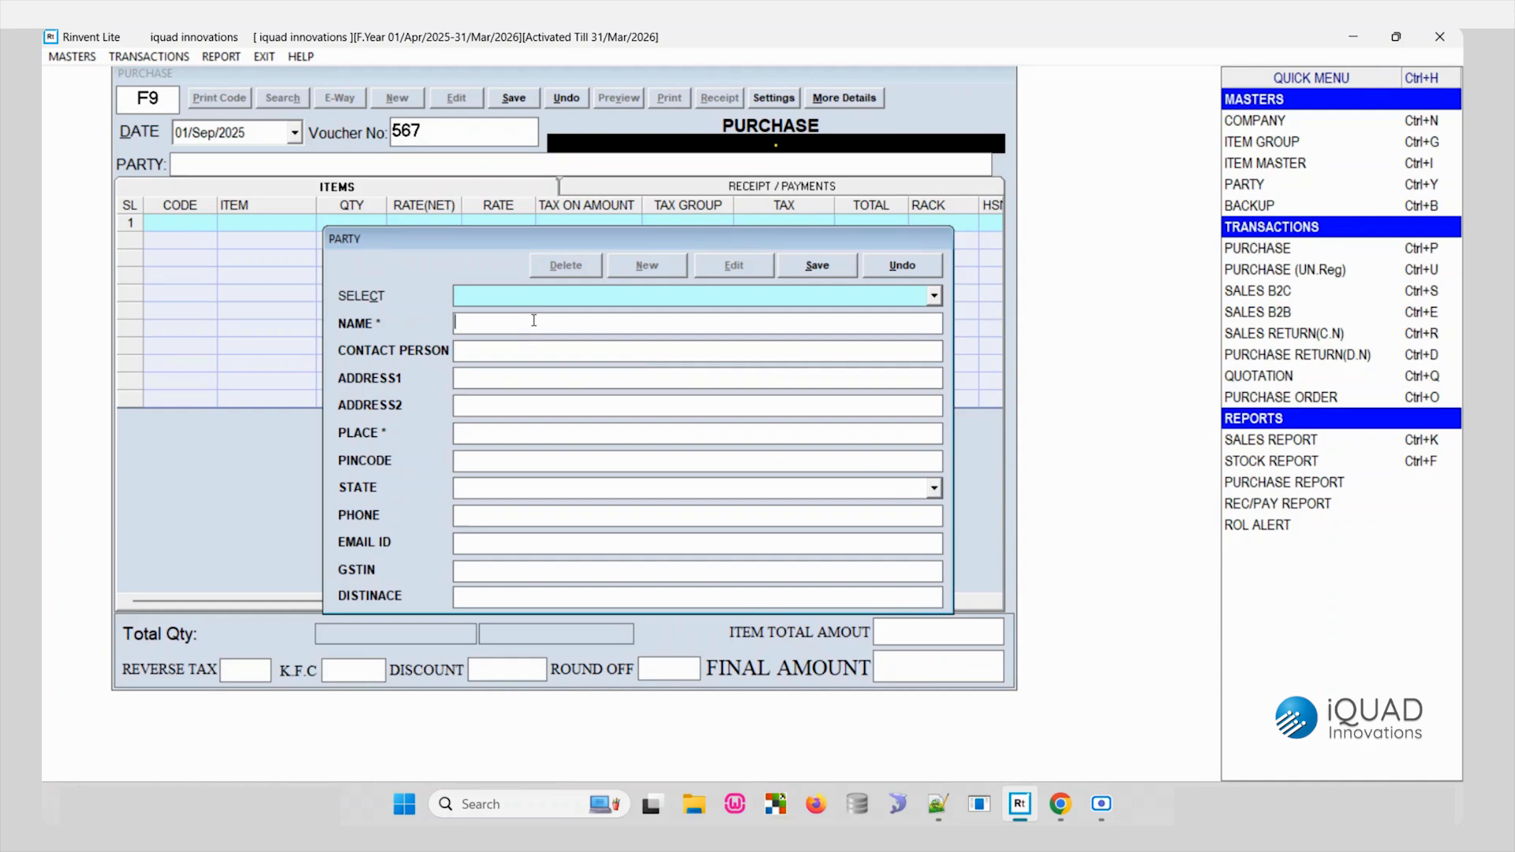
pyautogui.write('XYZ SUPPLIER')
pyautogui.press('Tab')
pyautogui.press('Tab')
pyautogui.write('EKM')
pyautogui.write('684523')
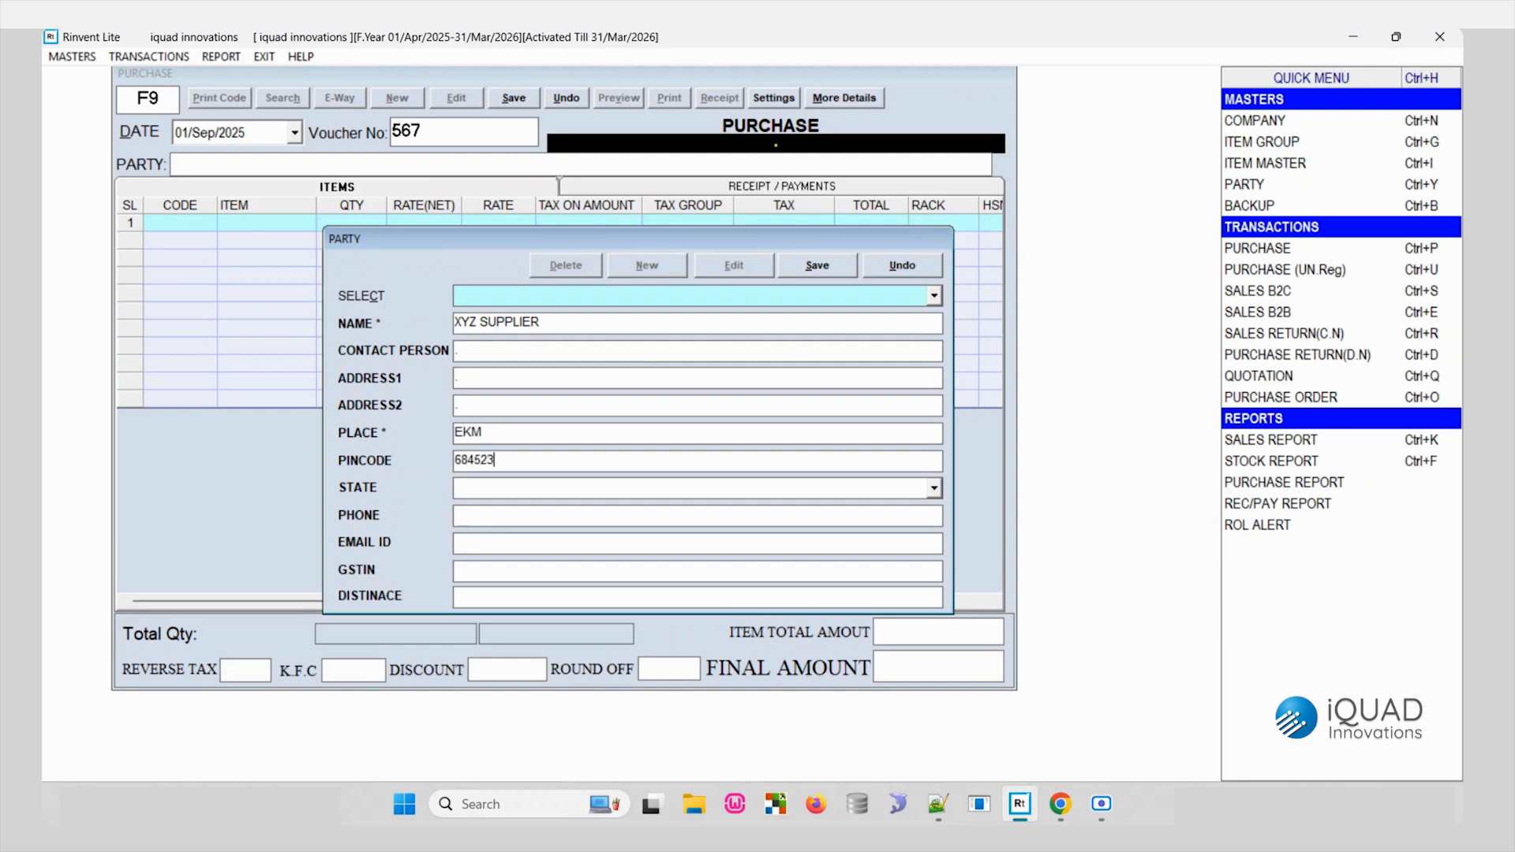
pyautogui.write('Kerala')
# - Set the party's state to Kerala, enter its GSTIN and save the party record
pyautogui.press('Tab')
pyautogui.write('32XXXXX4567XXXX')
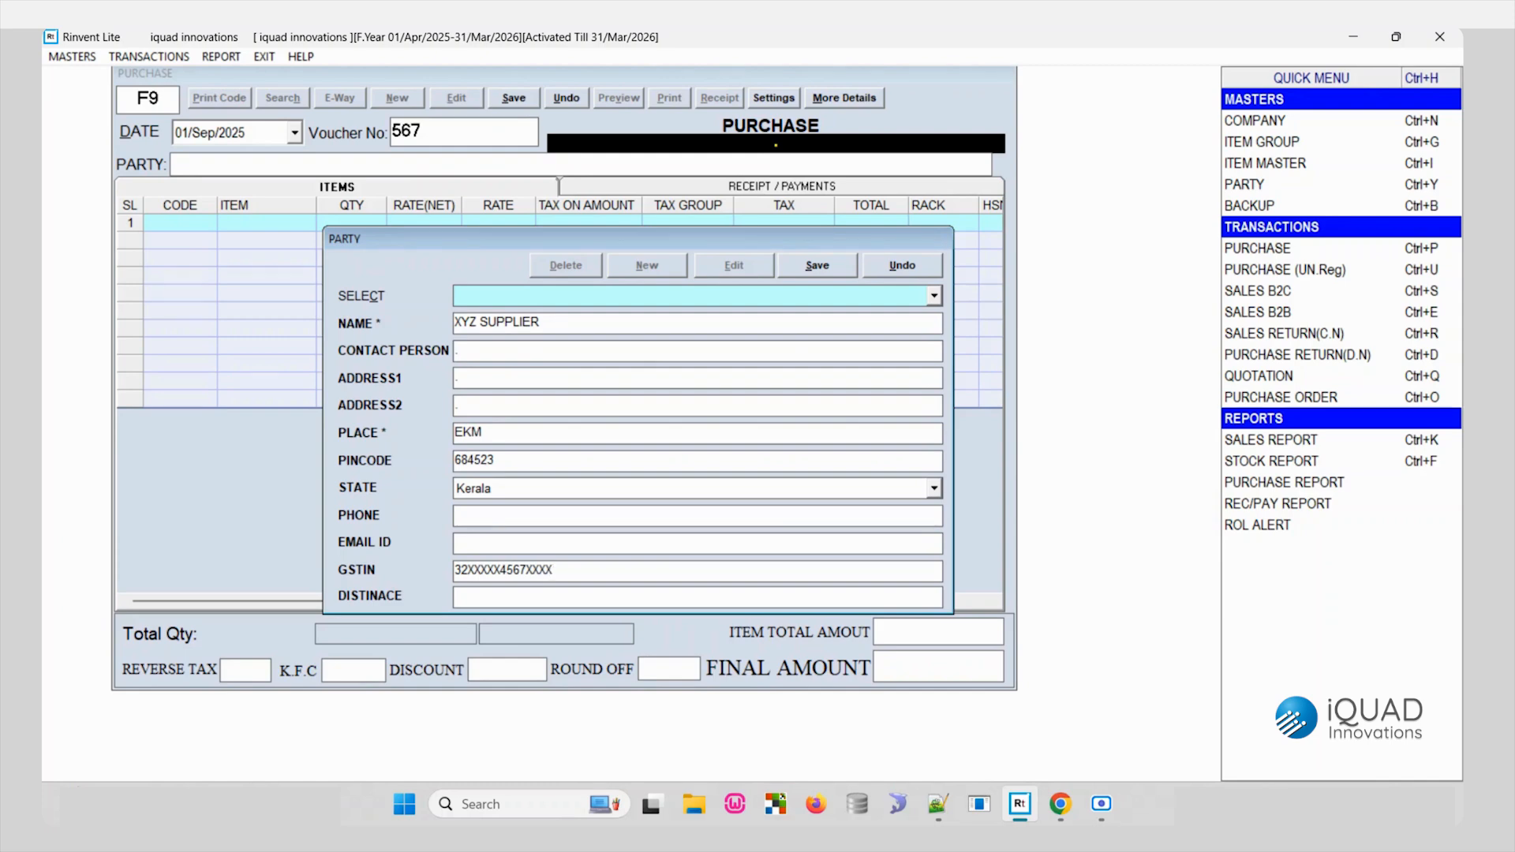
pyautogui.click(818, 267)
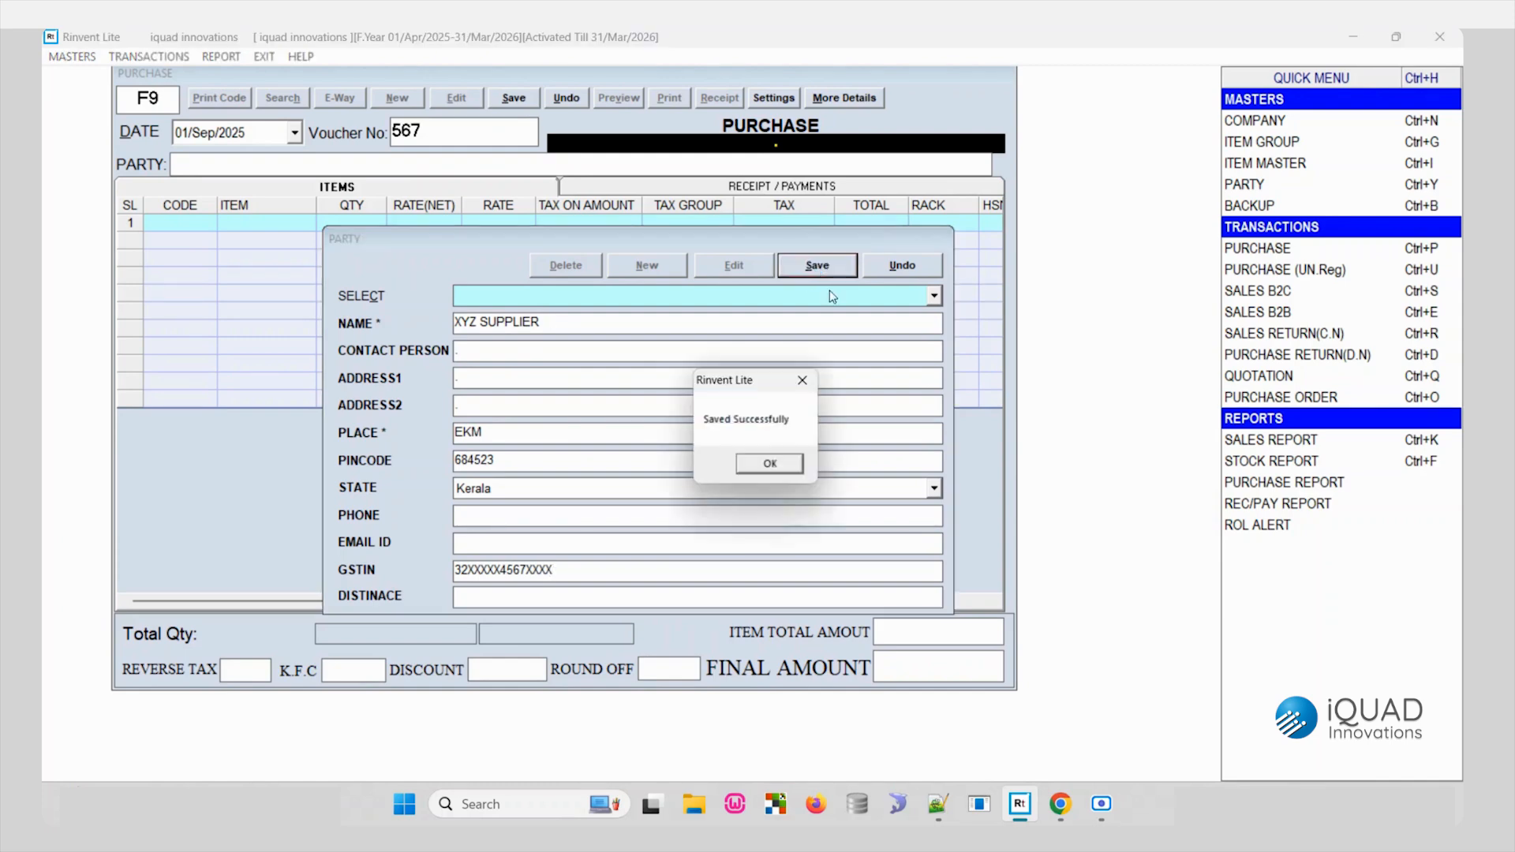
pyautogui.click(770, 463)
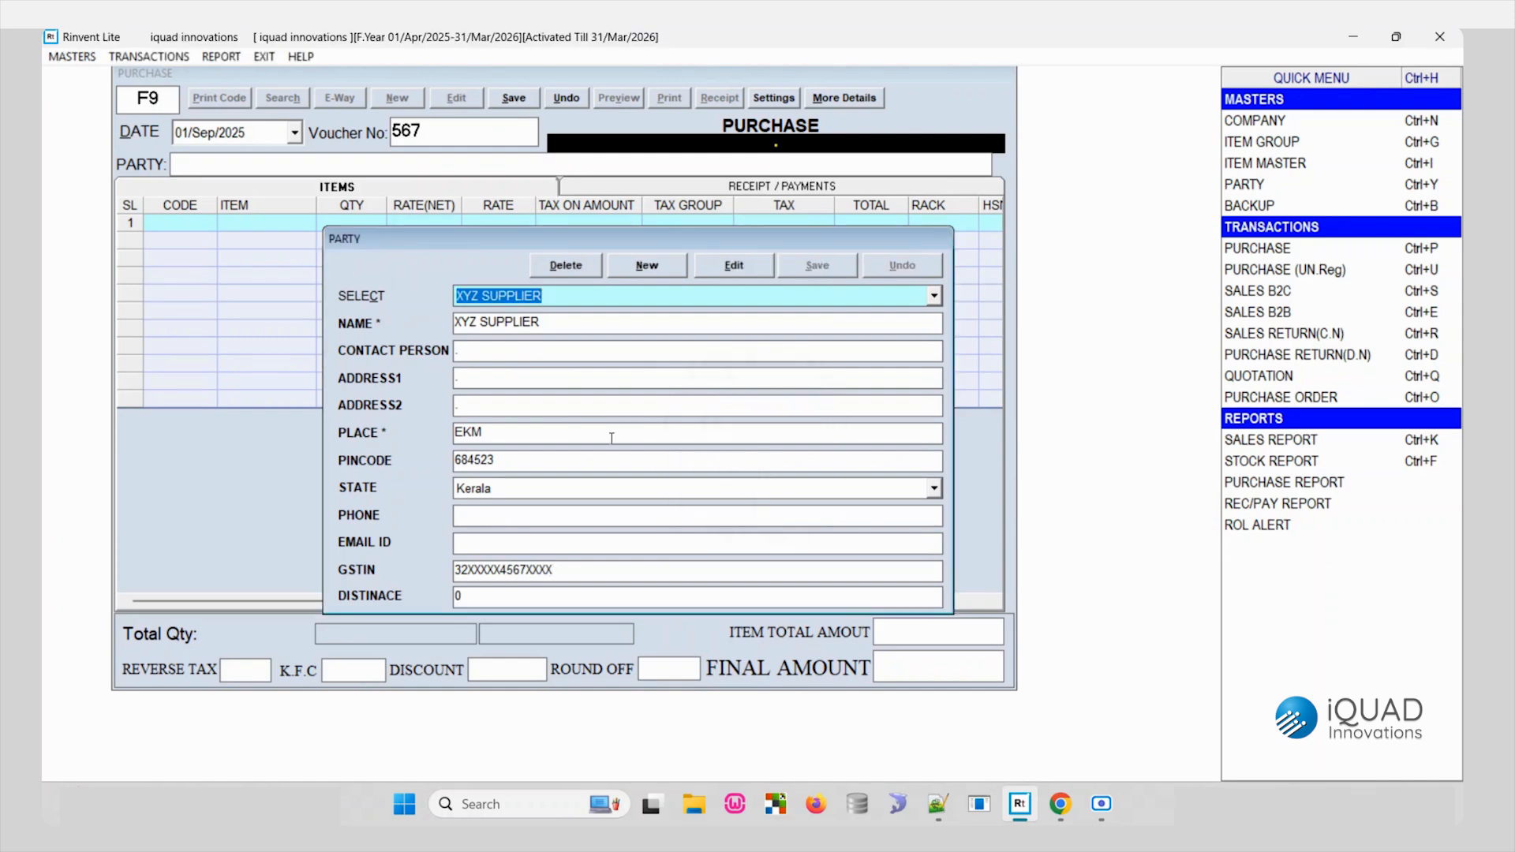
# - Close the party form and select XYZ SUPPLIER as the purchase's party
pyautogui.press('Escape')
pyautogui.press('Return')
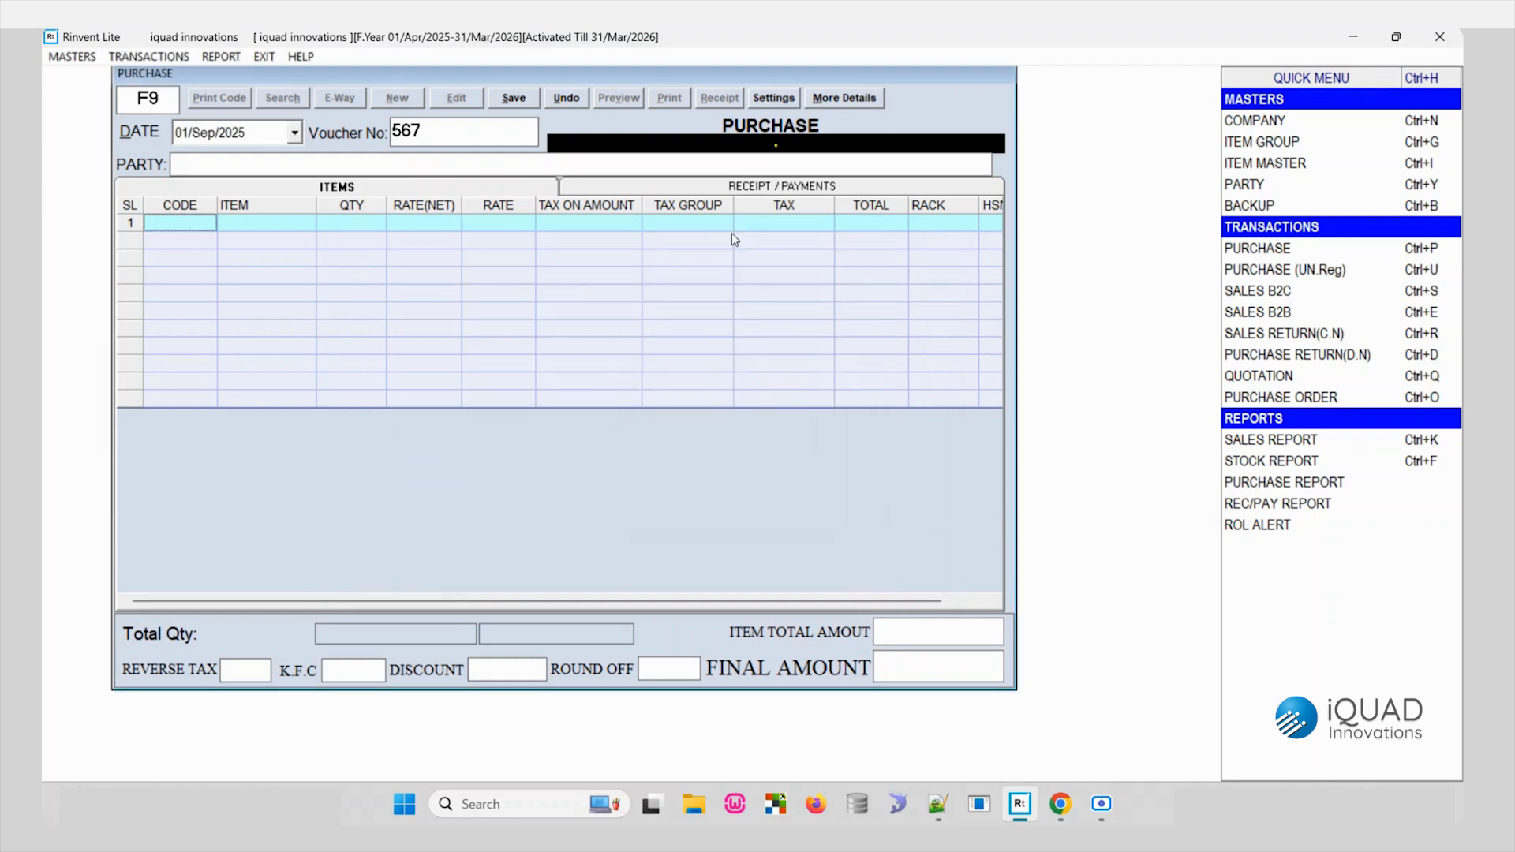
pyautogui.click(824, 164)
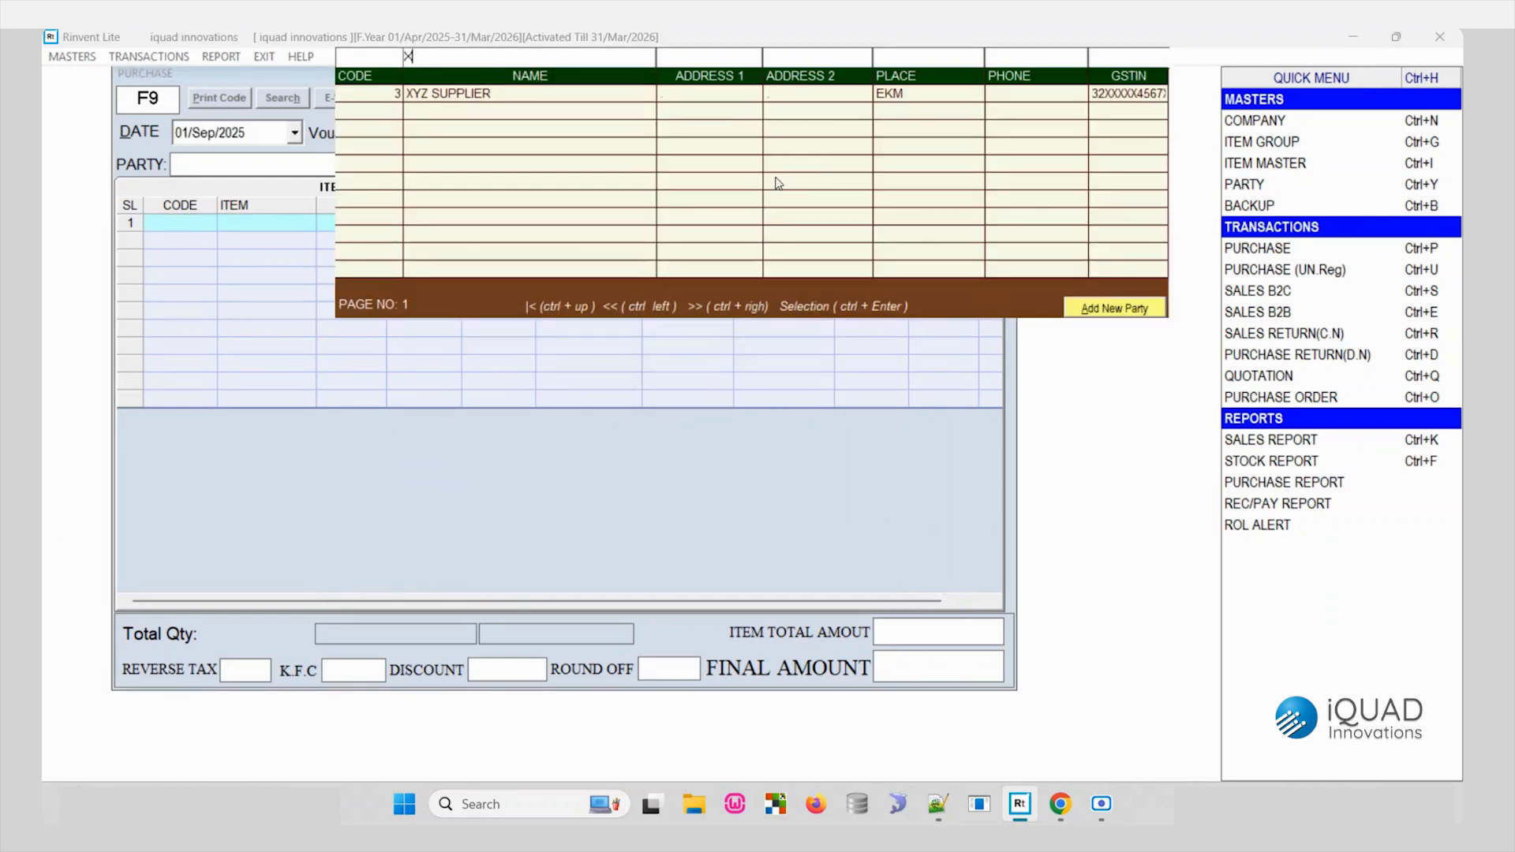
pyautogui.hotkey('ctrl', 'Return')
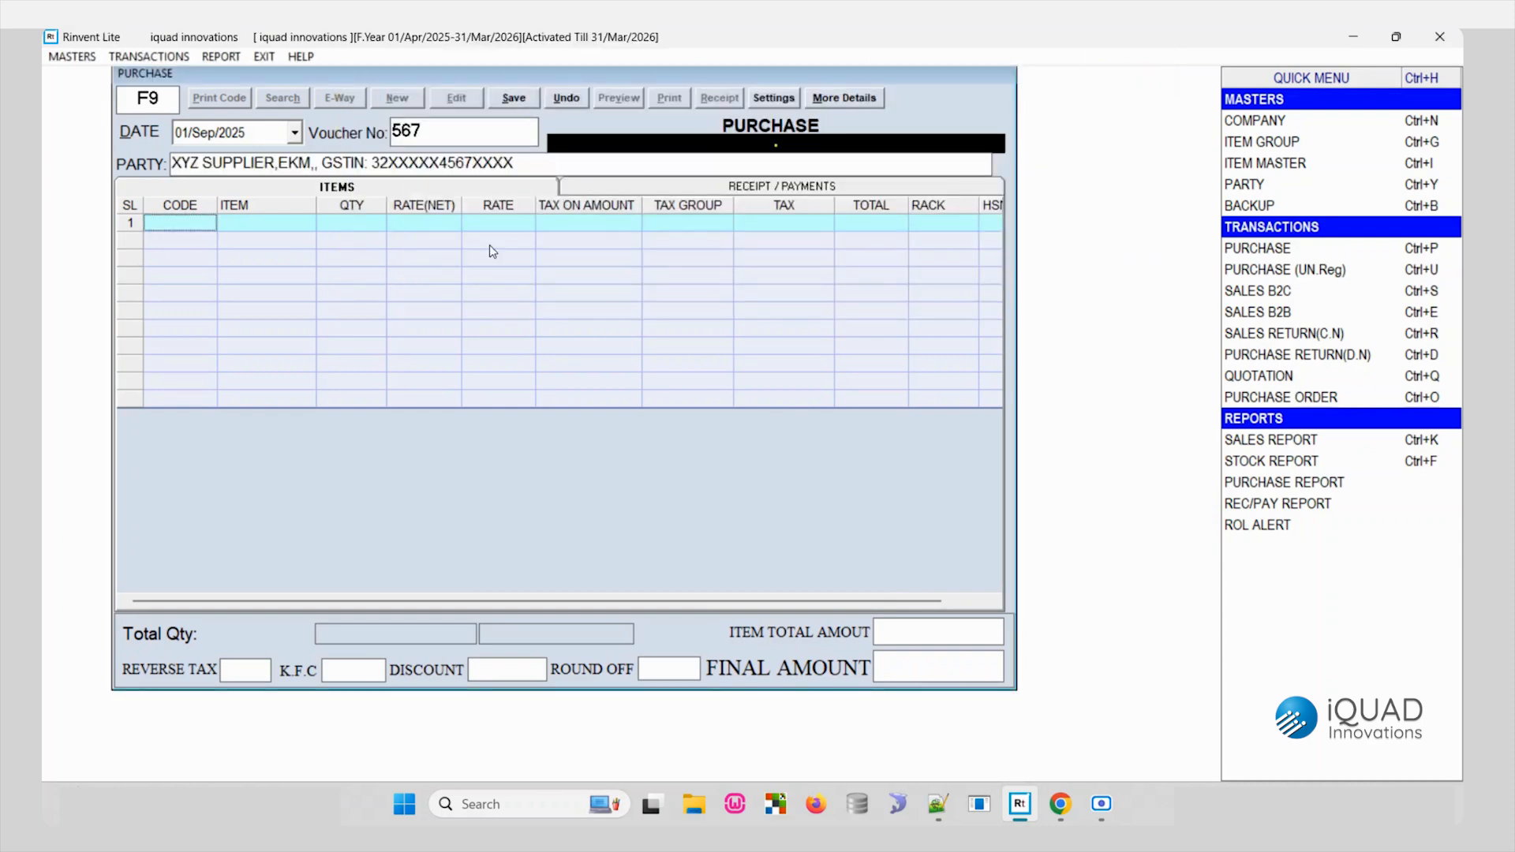
# - Search the first row's item lookup for LUX and open a blank item record from there
pyautogui.click(276, 225)
pyautogui.write('A')
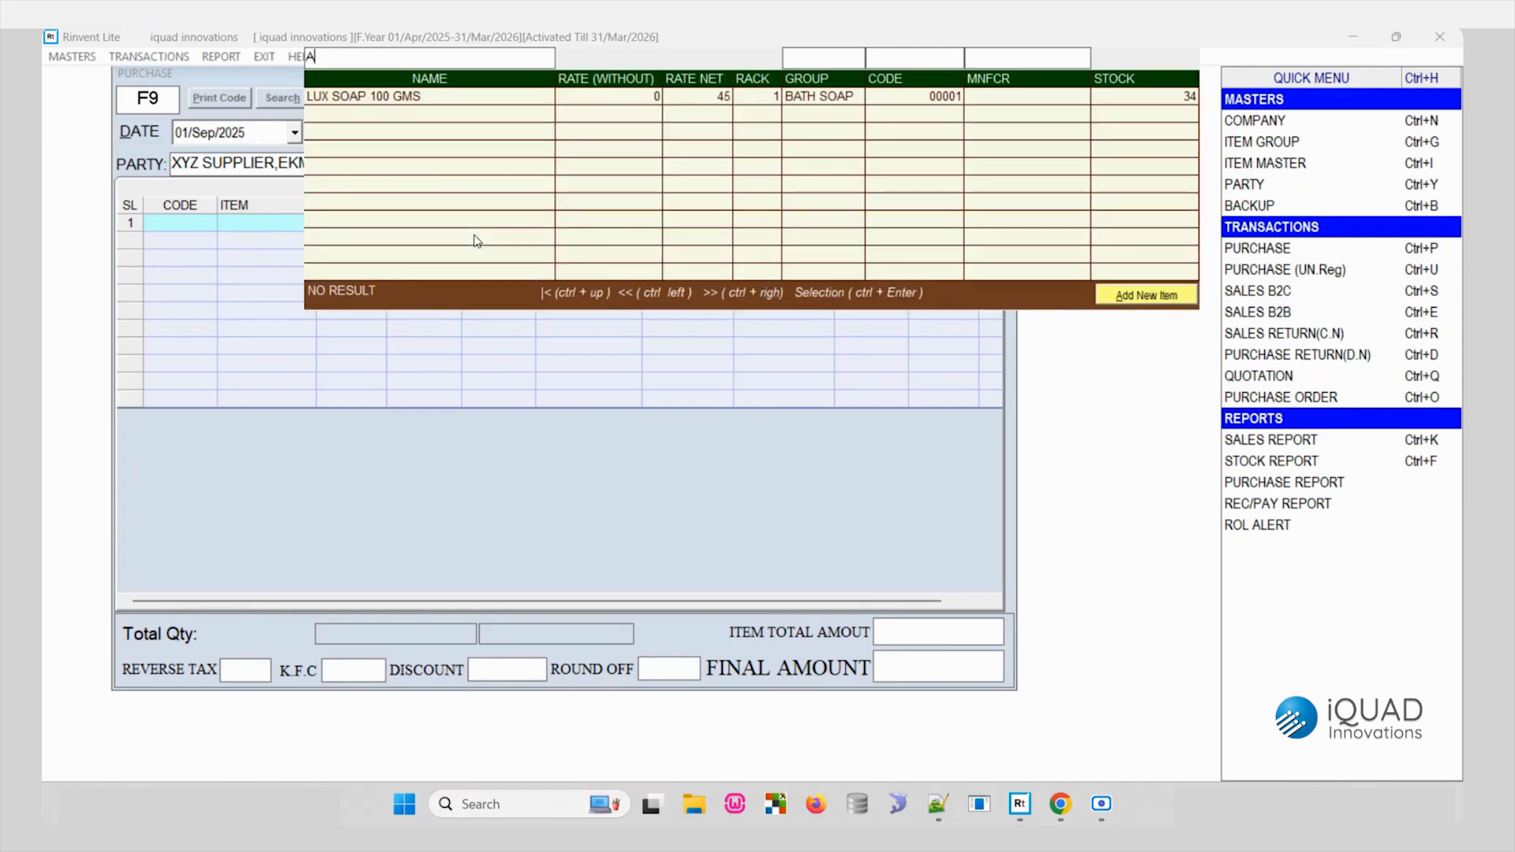
pyautogui.press('BackSpace')
pyautogui.write('LUX')
pyautogui.click(1144, 298)
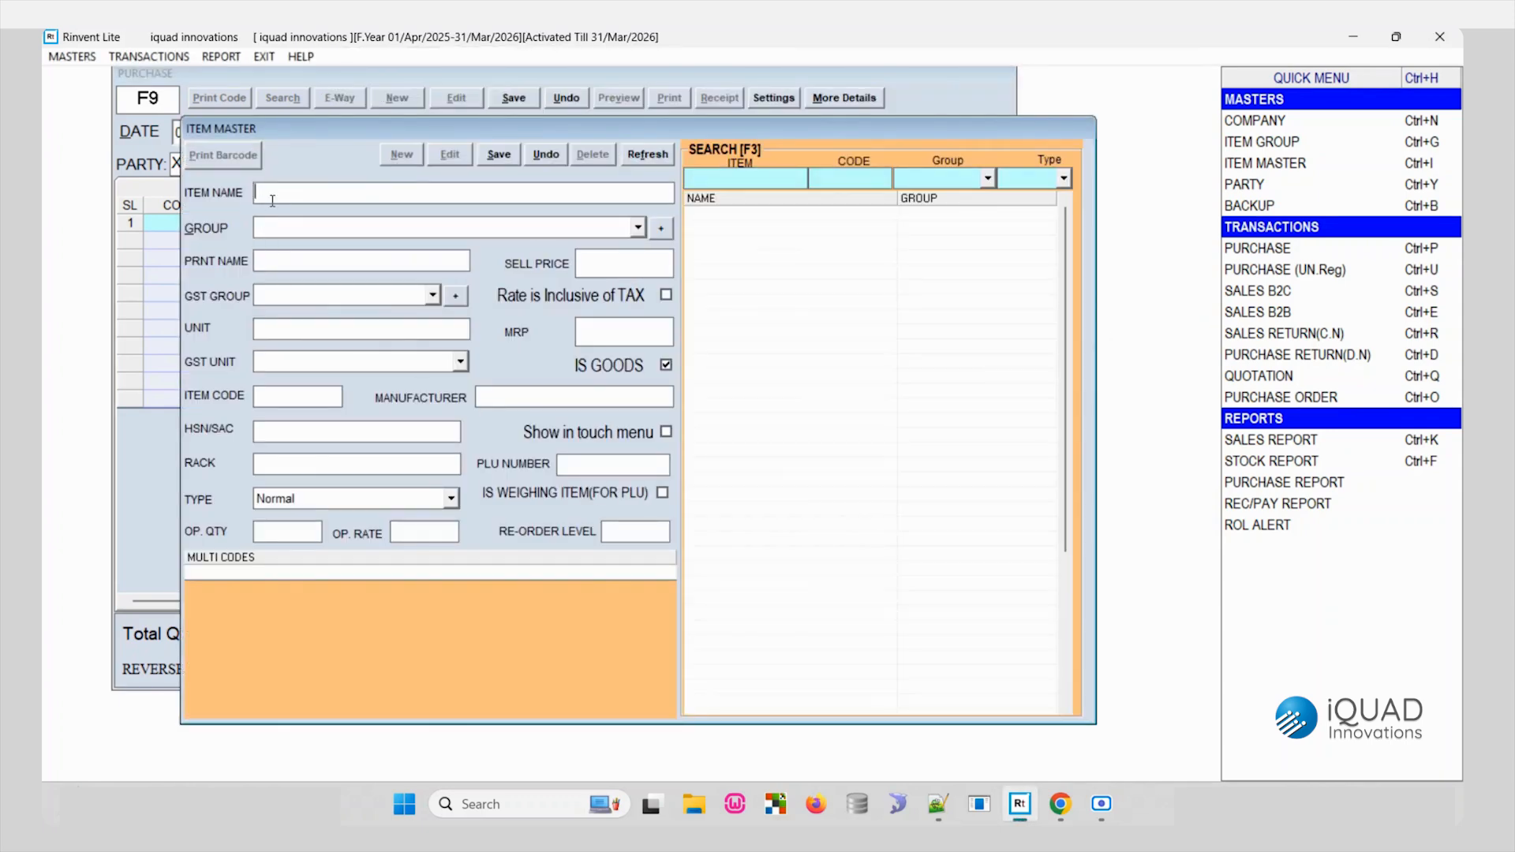
pyautogui.moveTo(333, 133); pyautogui.dragTo(358, 156)
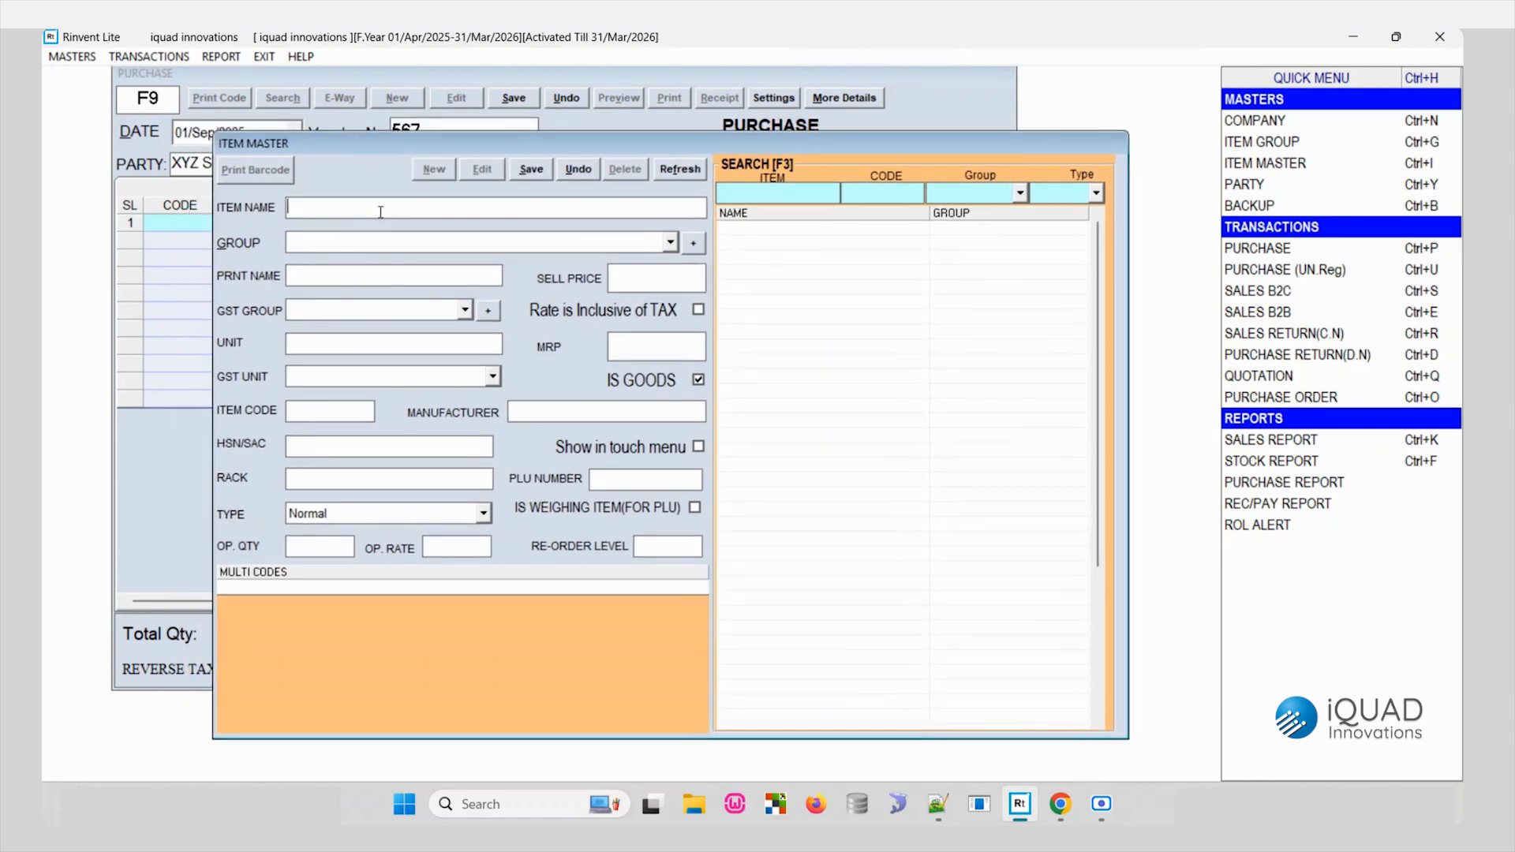
# - Name the new item CORGATE TOOTH PASTE 150 GM
pyautogui.write('CORGATE TOOTH PAGE')
pyautogui.write(' 150')
pyautogui.press('BackSpace')
pyautogui.write('ST')
pyautogui.press('Right')
pyautogui.press('Right')
pyautogui.press('Right')
pyautogui.press('Right')
pyautogui.write('GM')
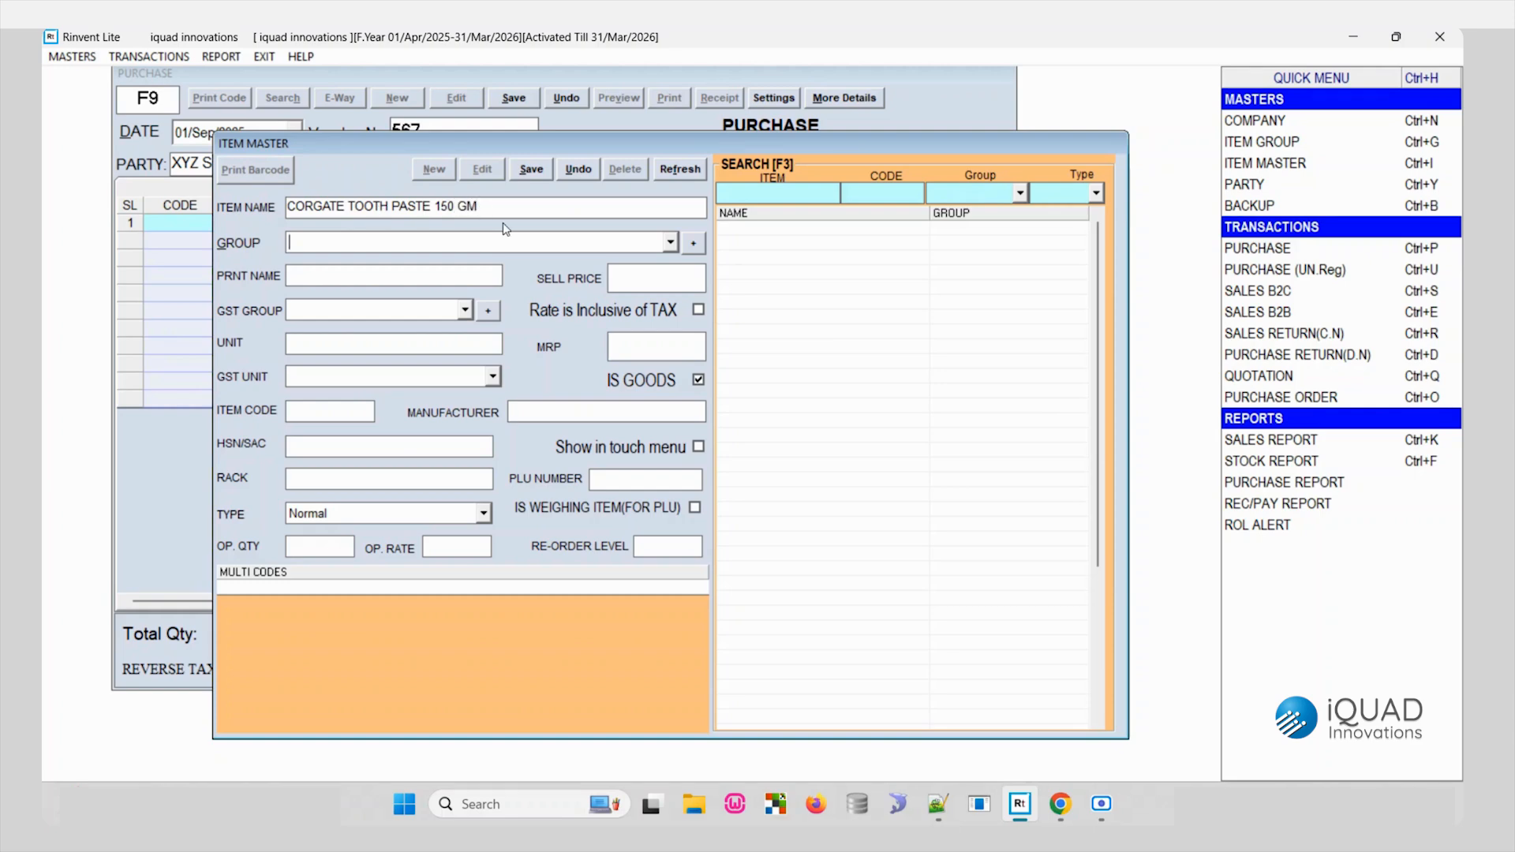
# - Set the new item's group to BATH SOAP
pyautogui.click(671, 245)
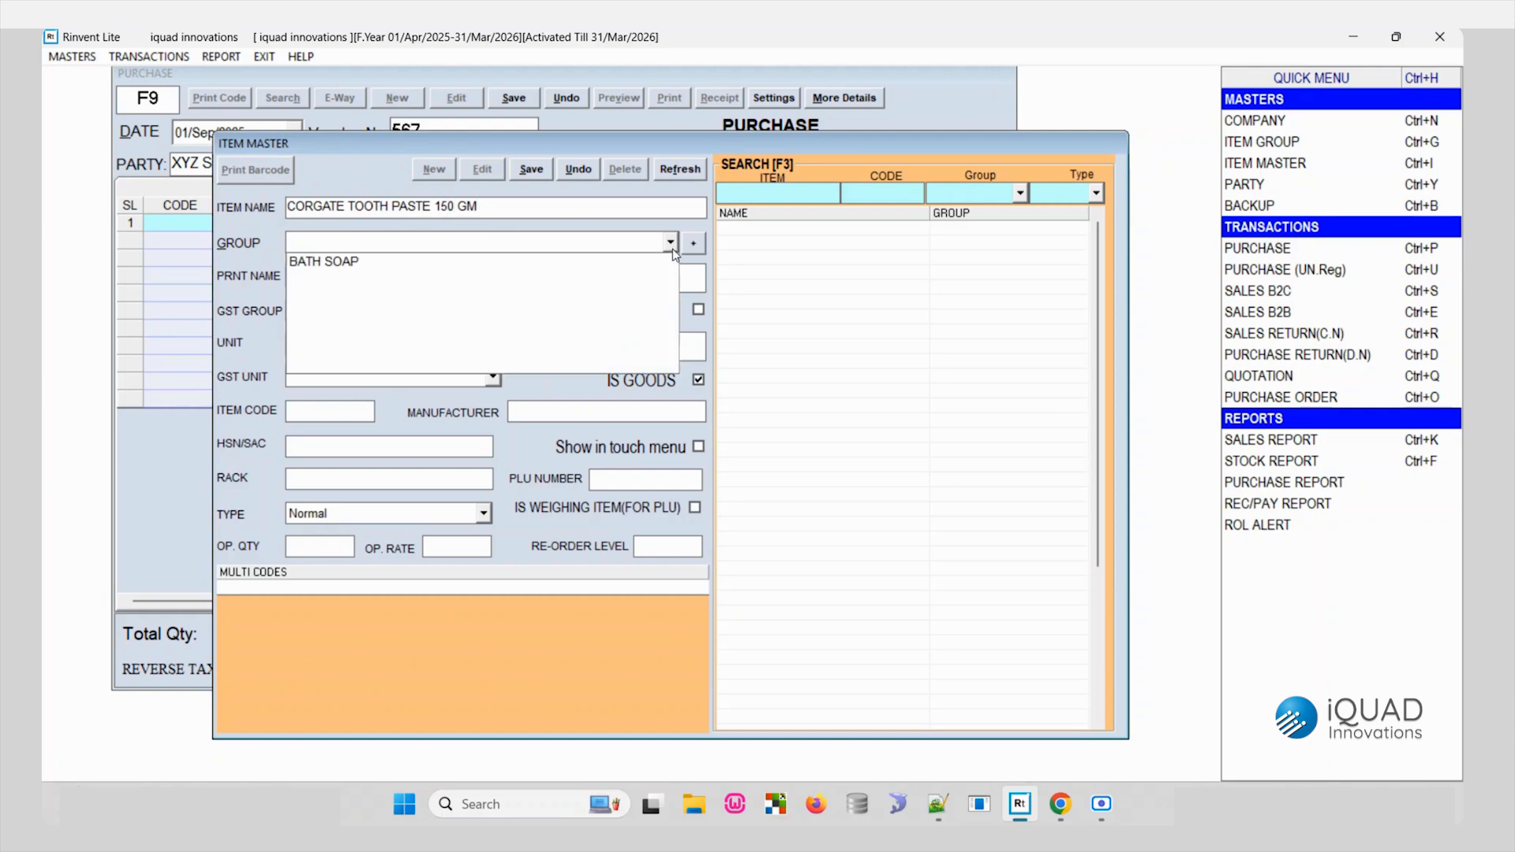
pyautogui.click(628, 261)
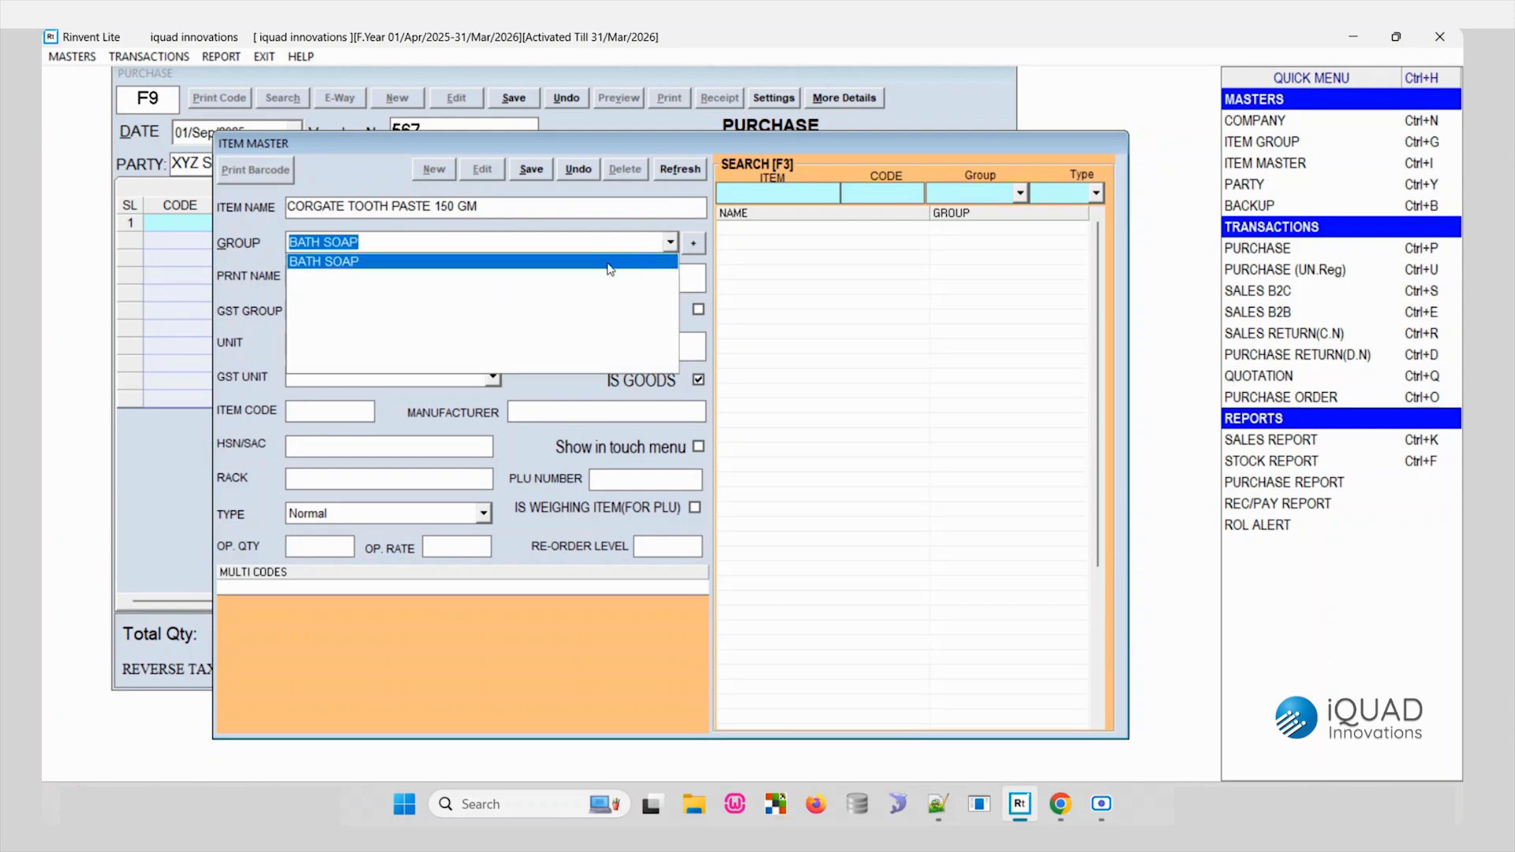
pyautogui.click(610, 261)
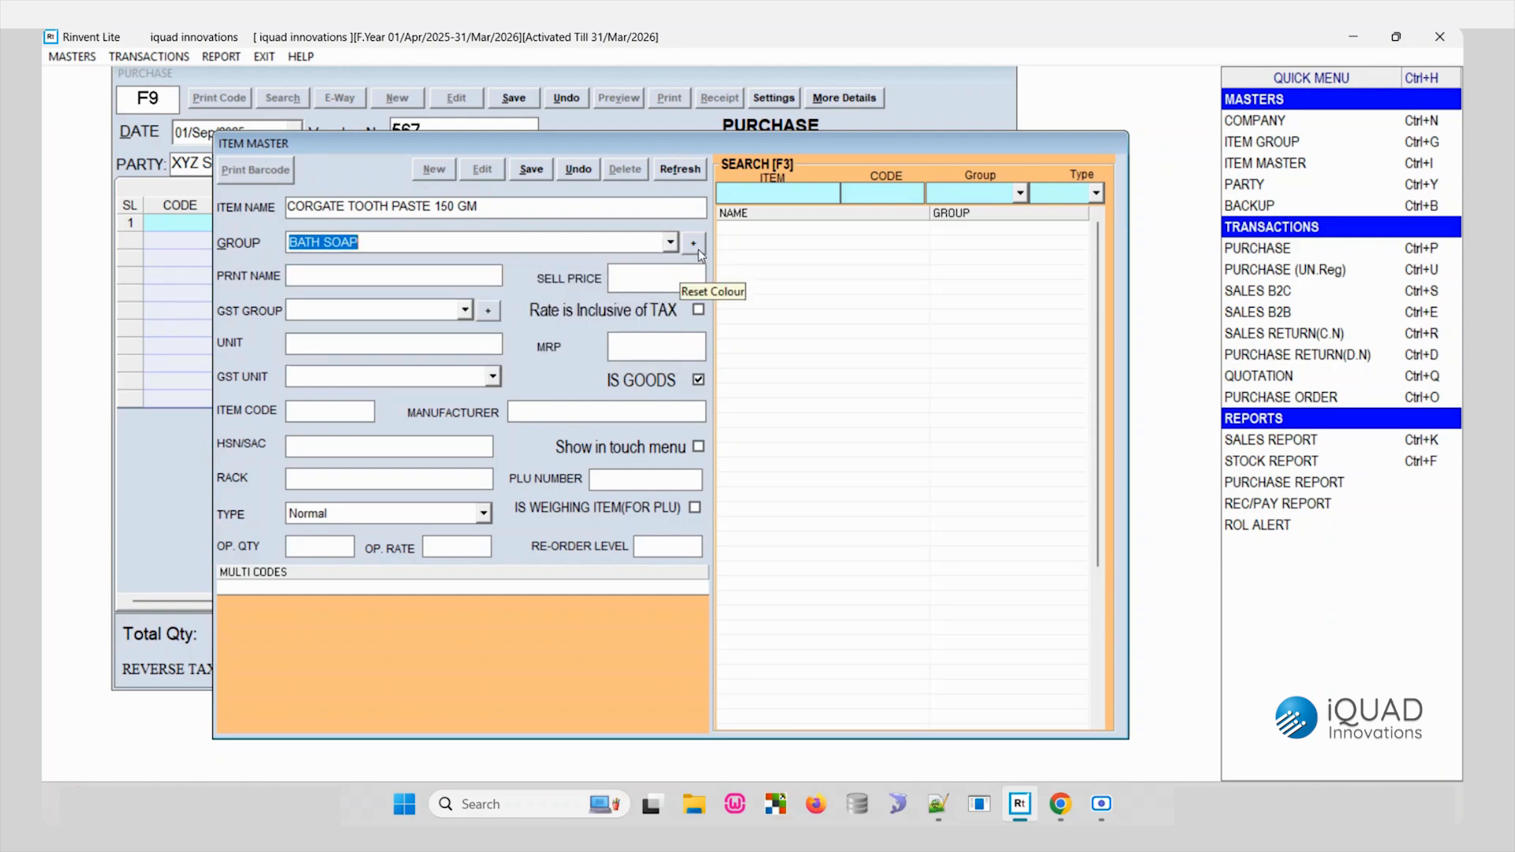
# - Create and save an item group named TOOTHPASTE, and return to the item record
pyautogui.click(693, 246)
pyautogui.click(694, 247)
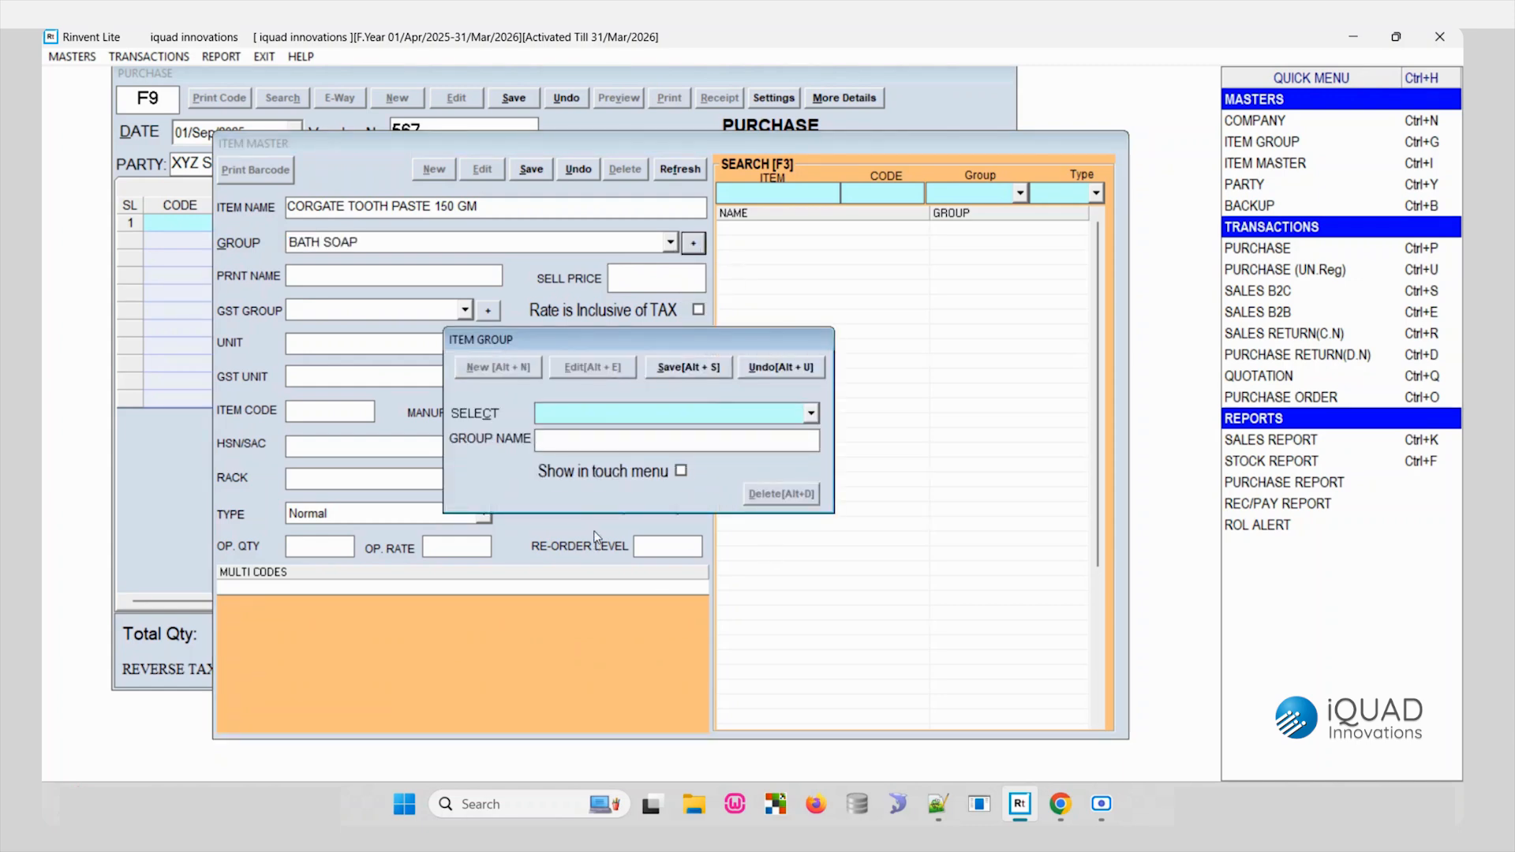
pyautogui.write('TOOTHPASTE')
pyautogui.click(698, 369)
pyautogui.click(781, 490)
pyautogui.press('Escape')
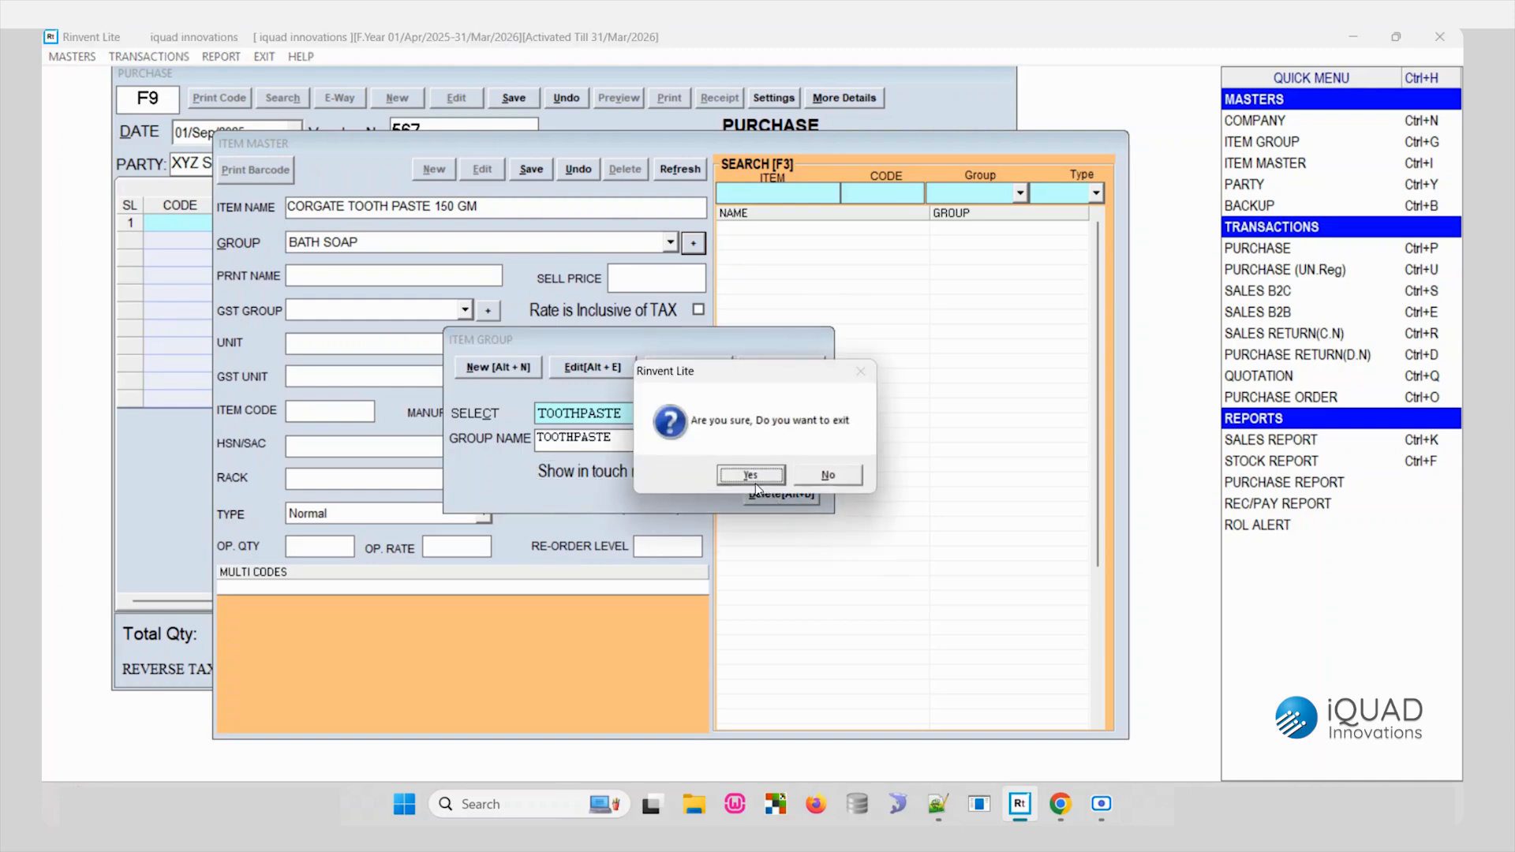
pyautogui.click(753, 476)
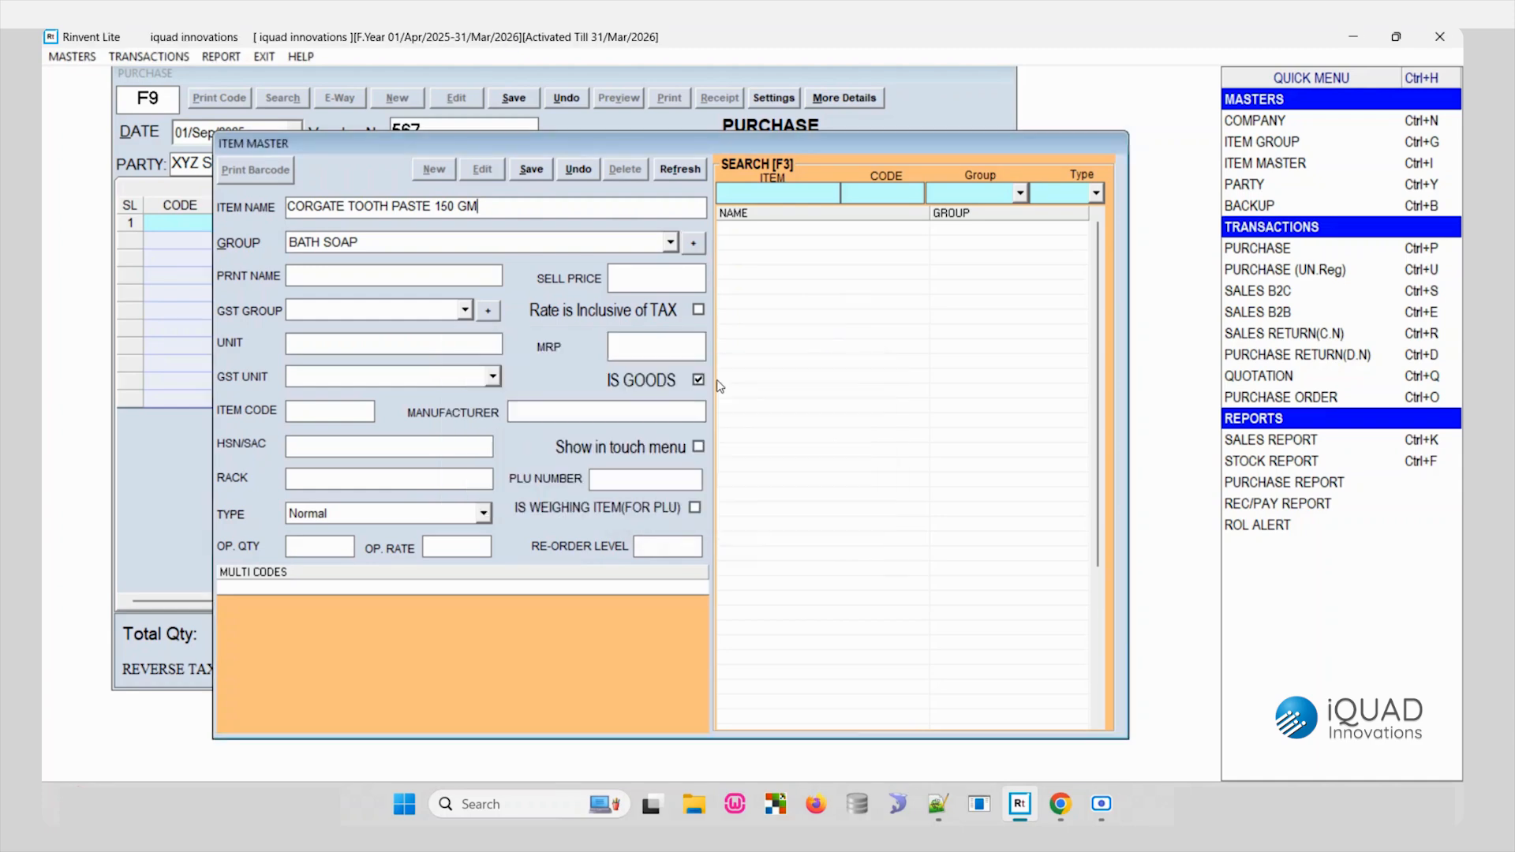
# - Refresh the item form's lists and set the item's group to TOOTHPASTE
pyautogui.click(670, 242)
pyautogui.click(603, 304)
pyautogui.click(668, 243)
pyautogui.click(619, 288)
pyautogui.click(680, 170)
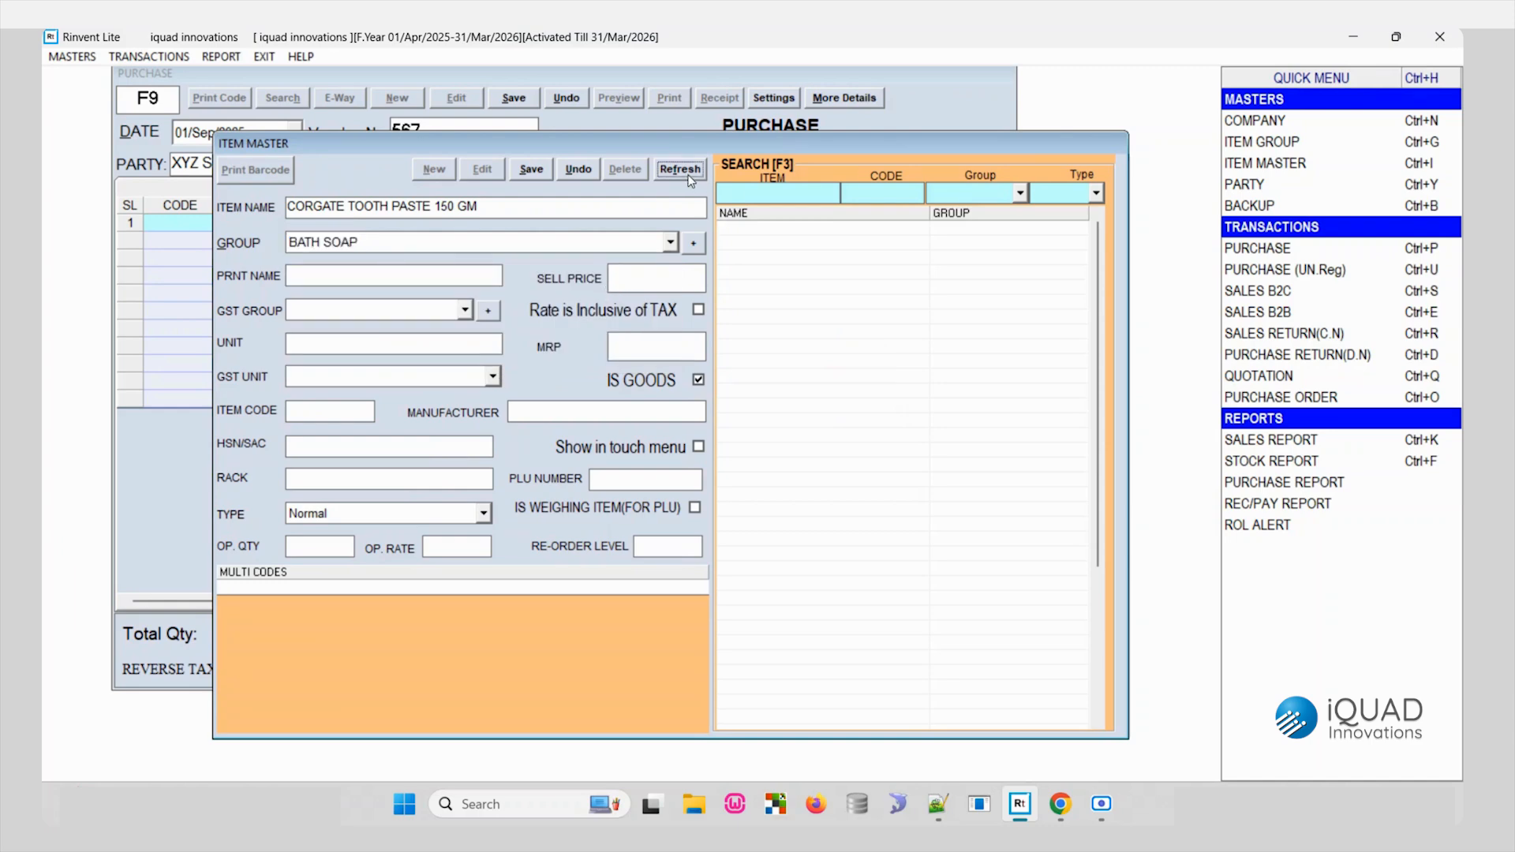
pyautogui.click(671, 243)
pyautogui.click(631, 277)
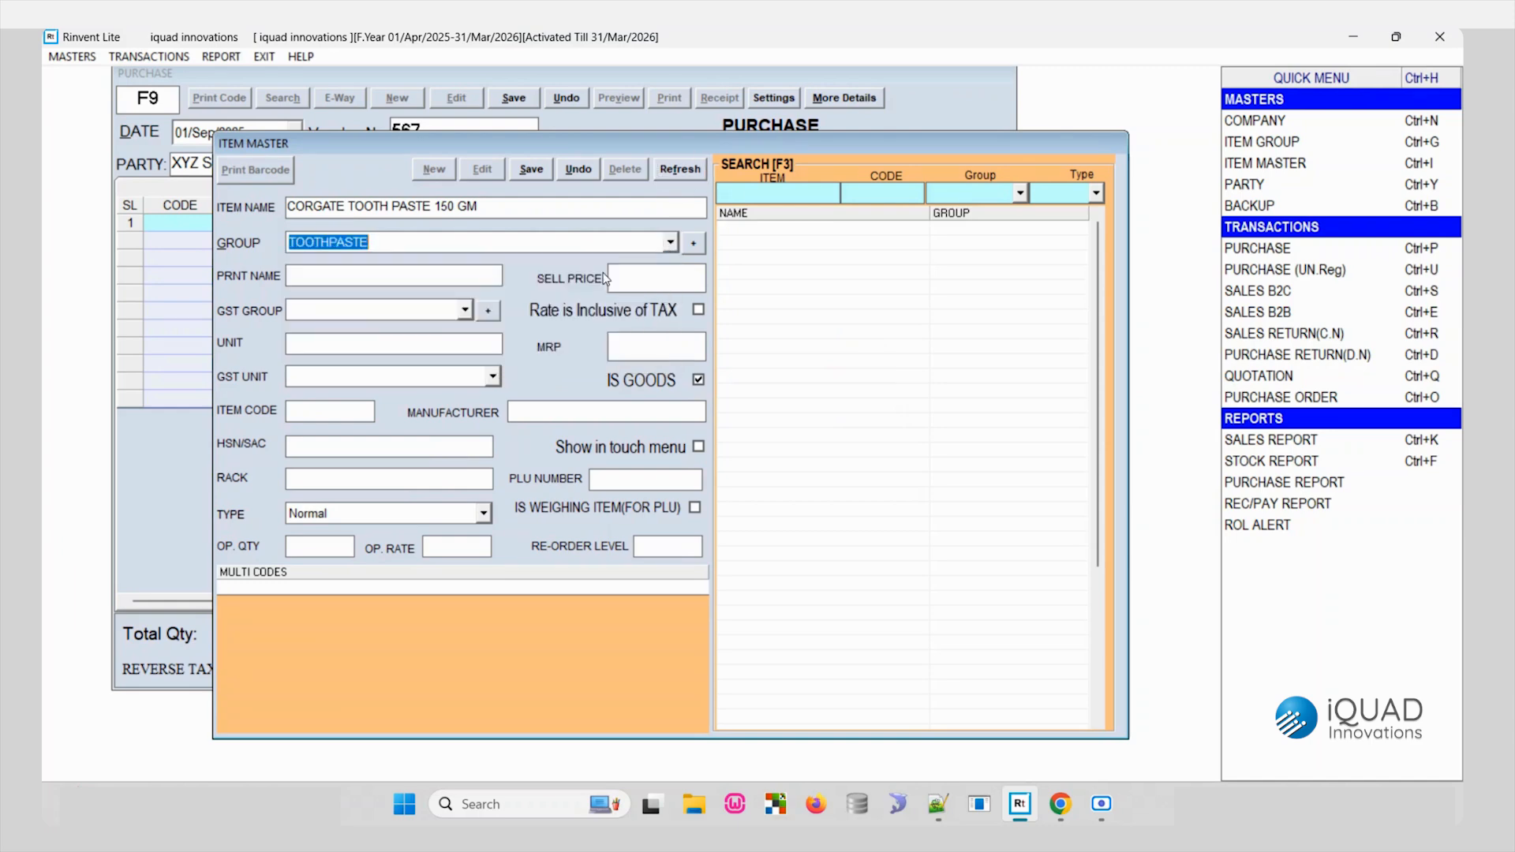
# - Set the item's sell price to 150 inclusive of tax, with the GST group GST @ 5%
pyautogui.click(384, 278)
pyautogui.write('150')
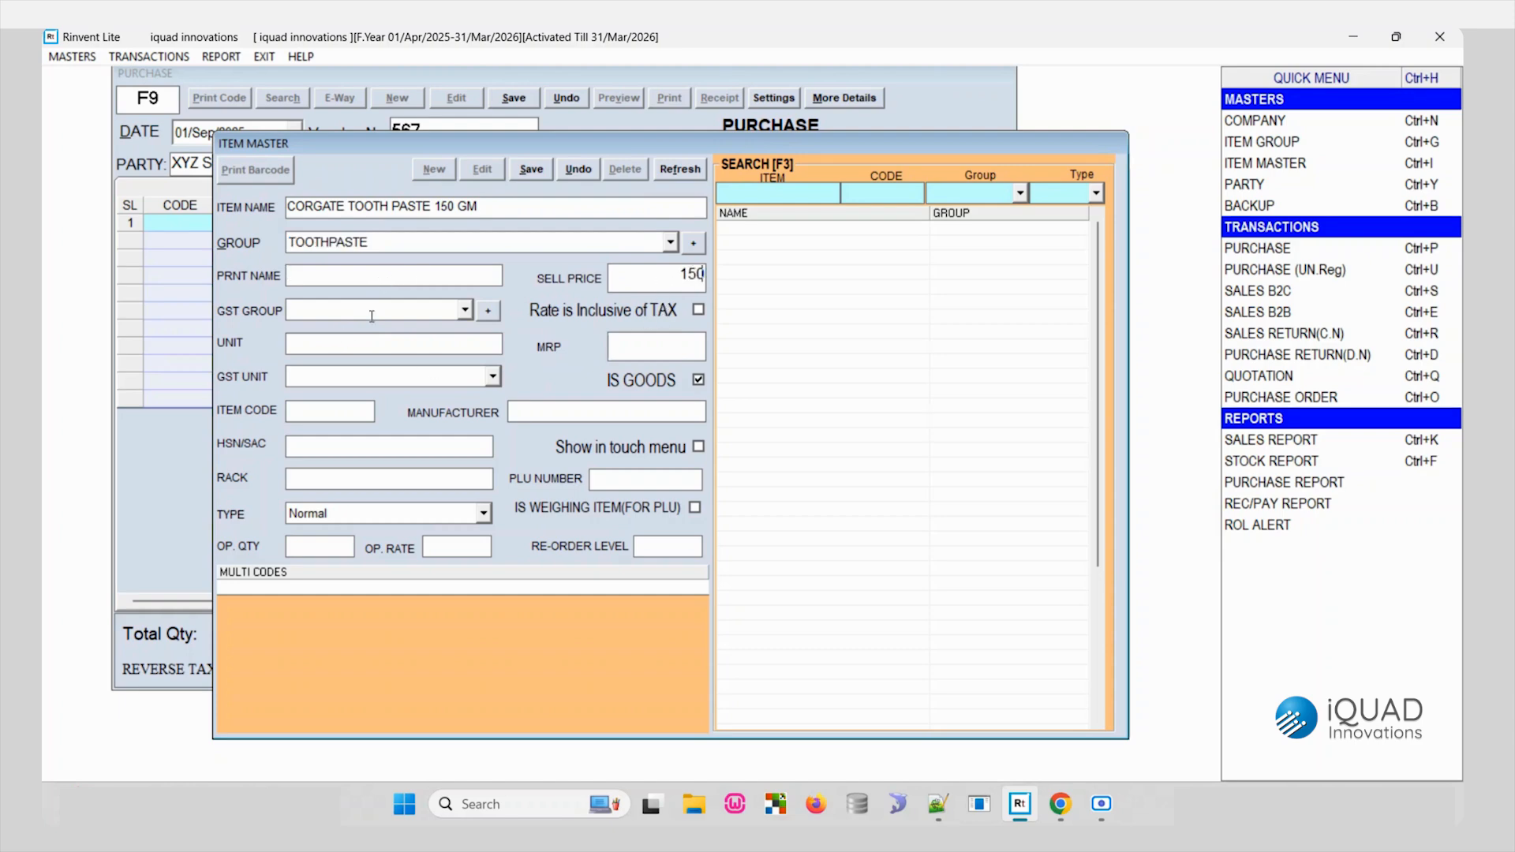
pyautogui.click(471, 312)
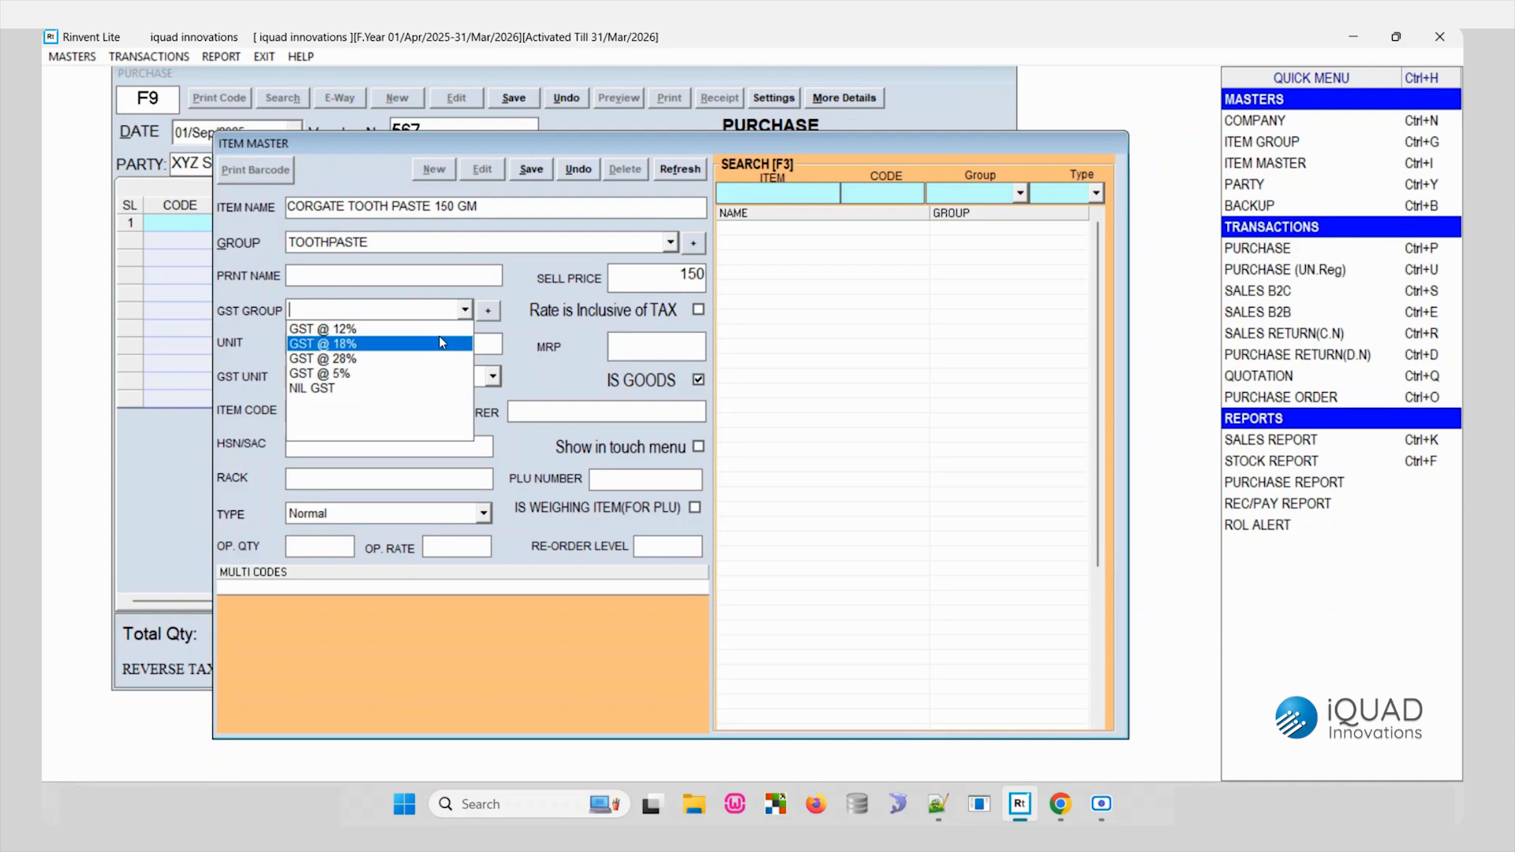
pyautogui.click(408, 372)
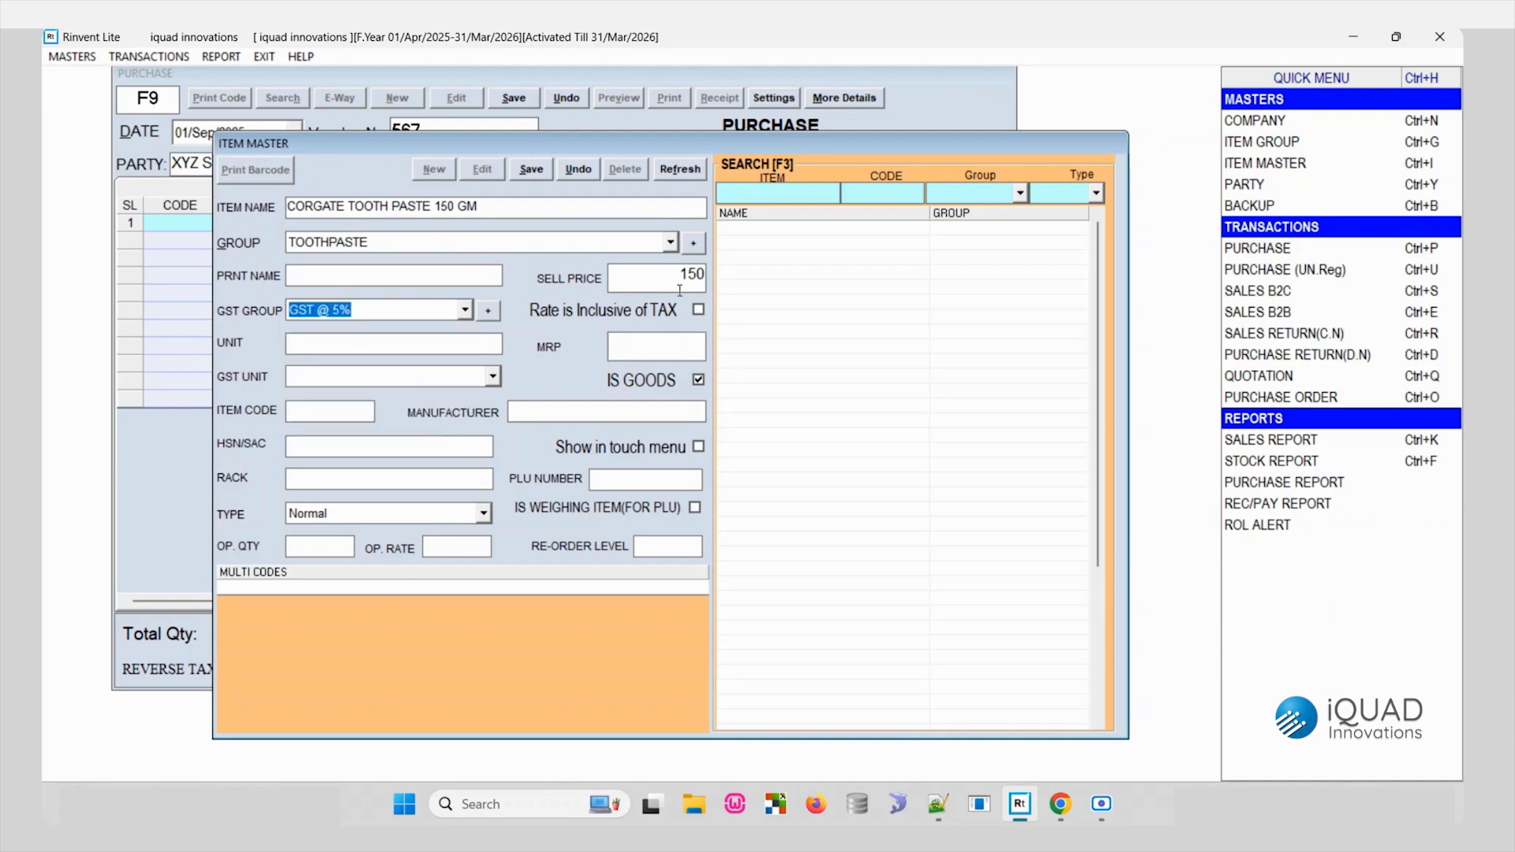
pyautogui.click(698, 310)
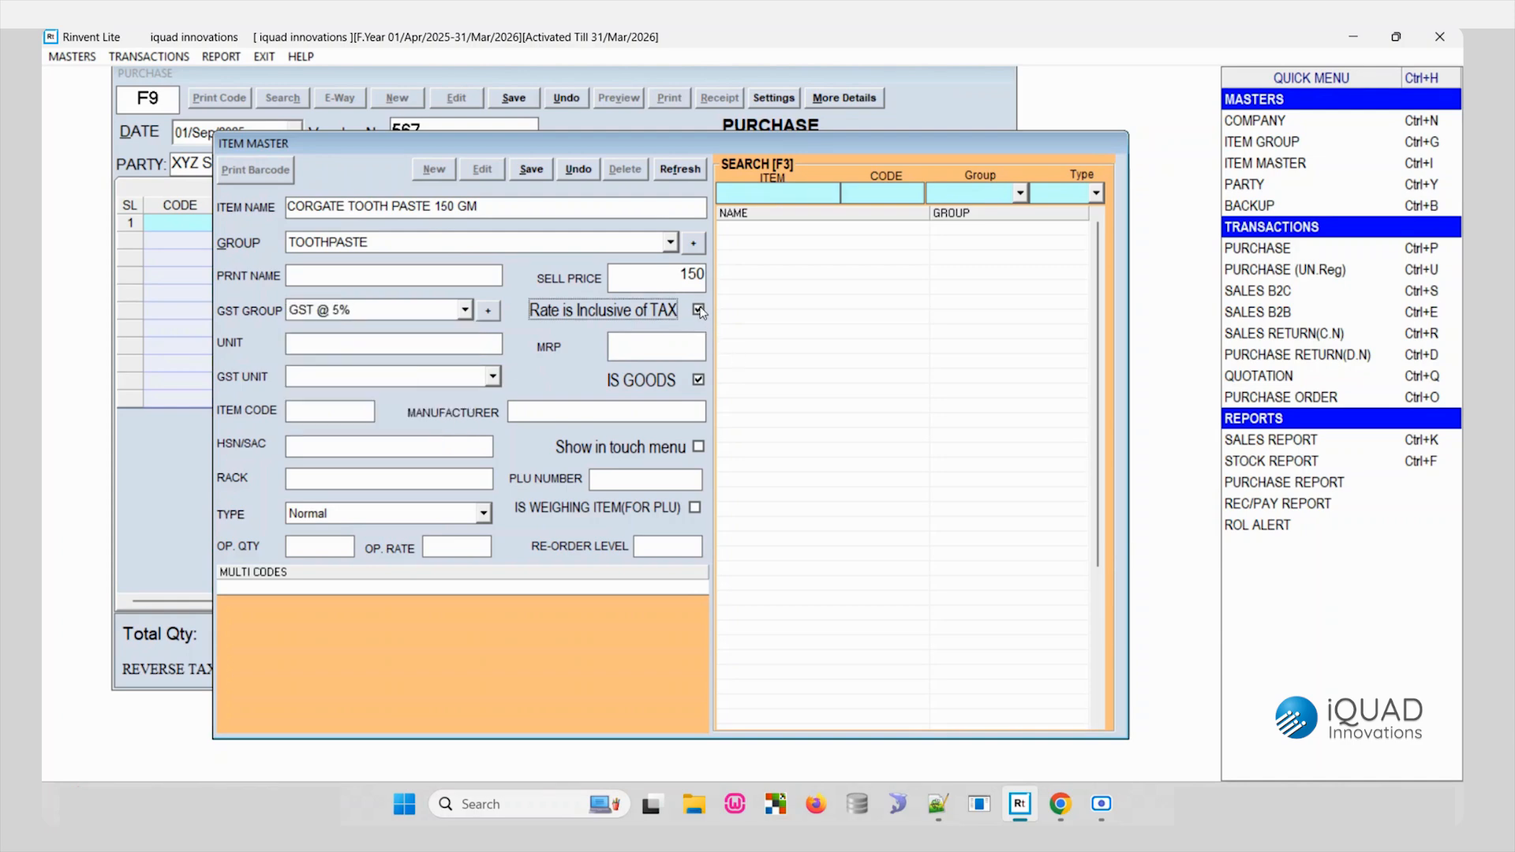
# - Set the toothpaste item's MRP to 150
pyautogui.click(678, 343)
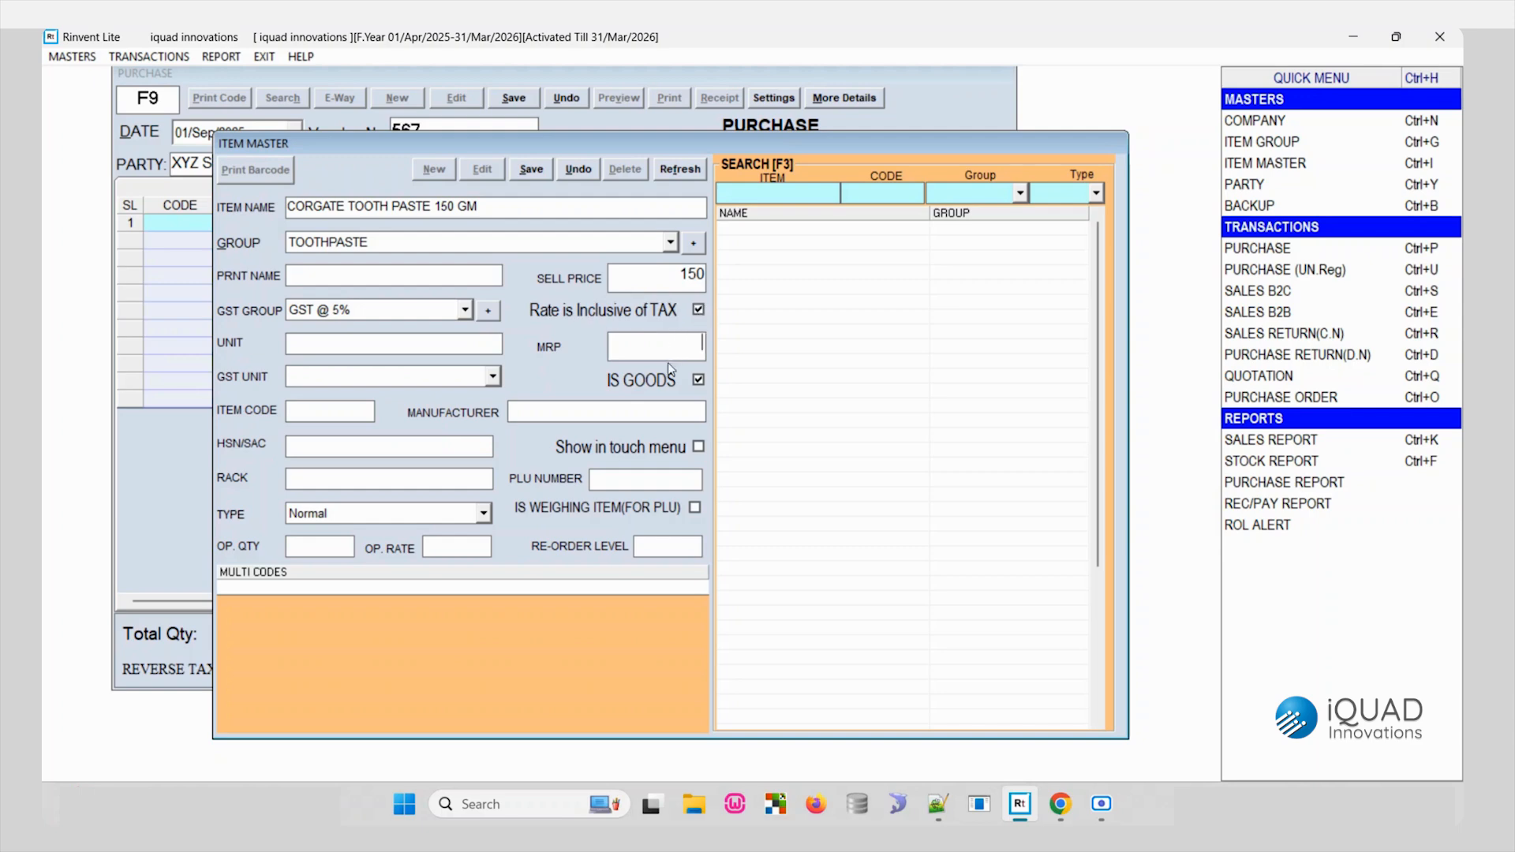
pyautogui.write('156')
pyautogui.press('BackSpace')
pyautogui.write('0')
# - Set the item's unit to NOS and its GST unit to NOS-NUMBERS, keeping it marked as goods
pyautogui.click(435, 343)
pyautogui.write('NOS')
pyautogui.click(494, 378)
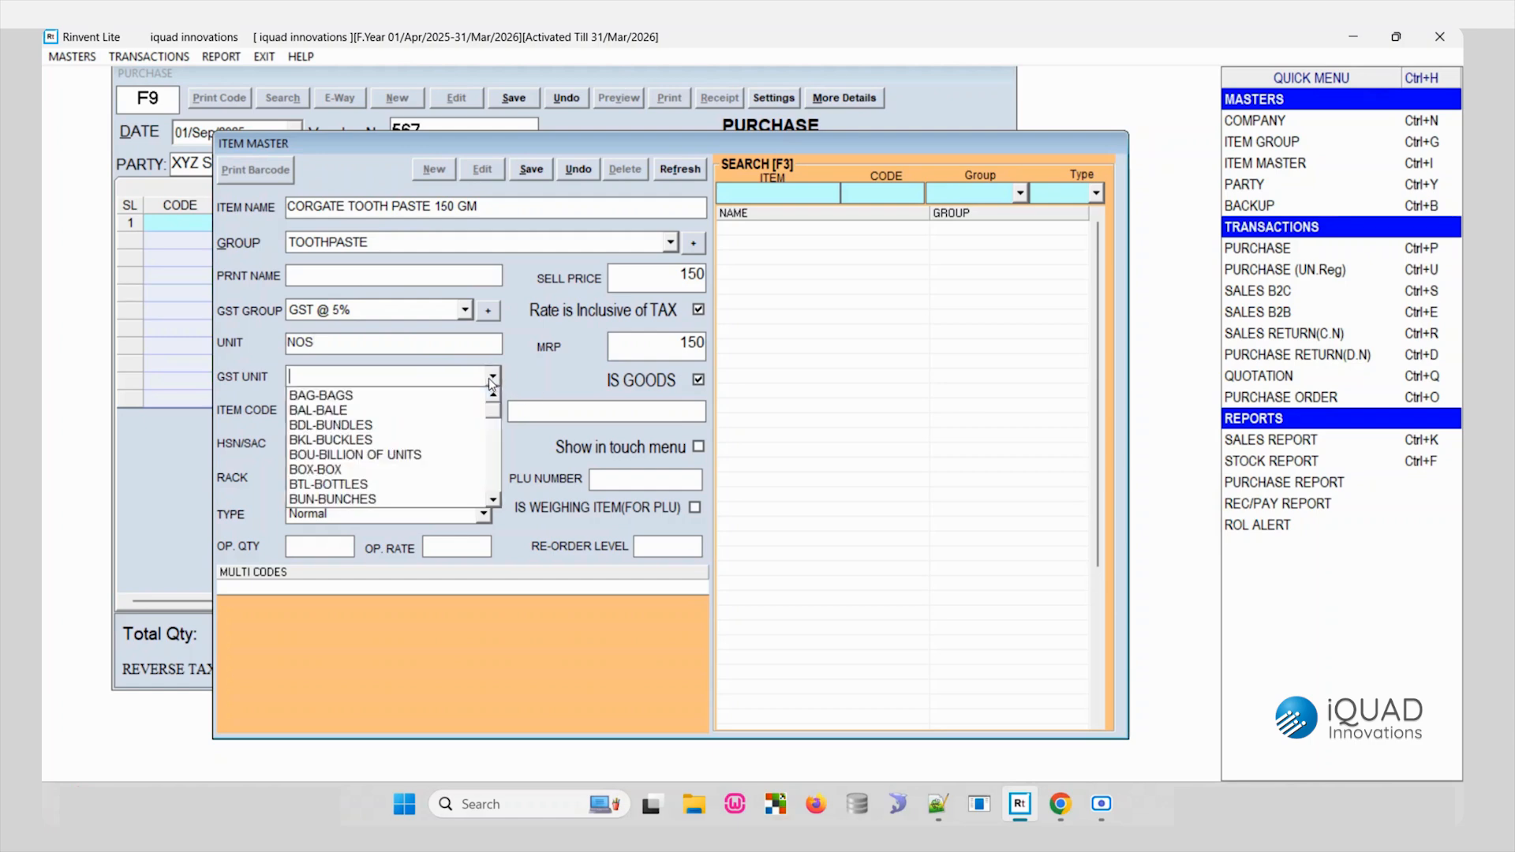
pyautogui.write('N')
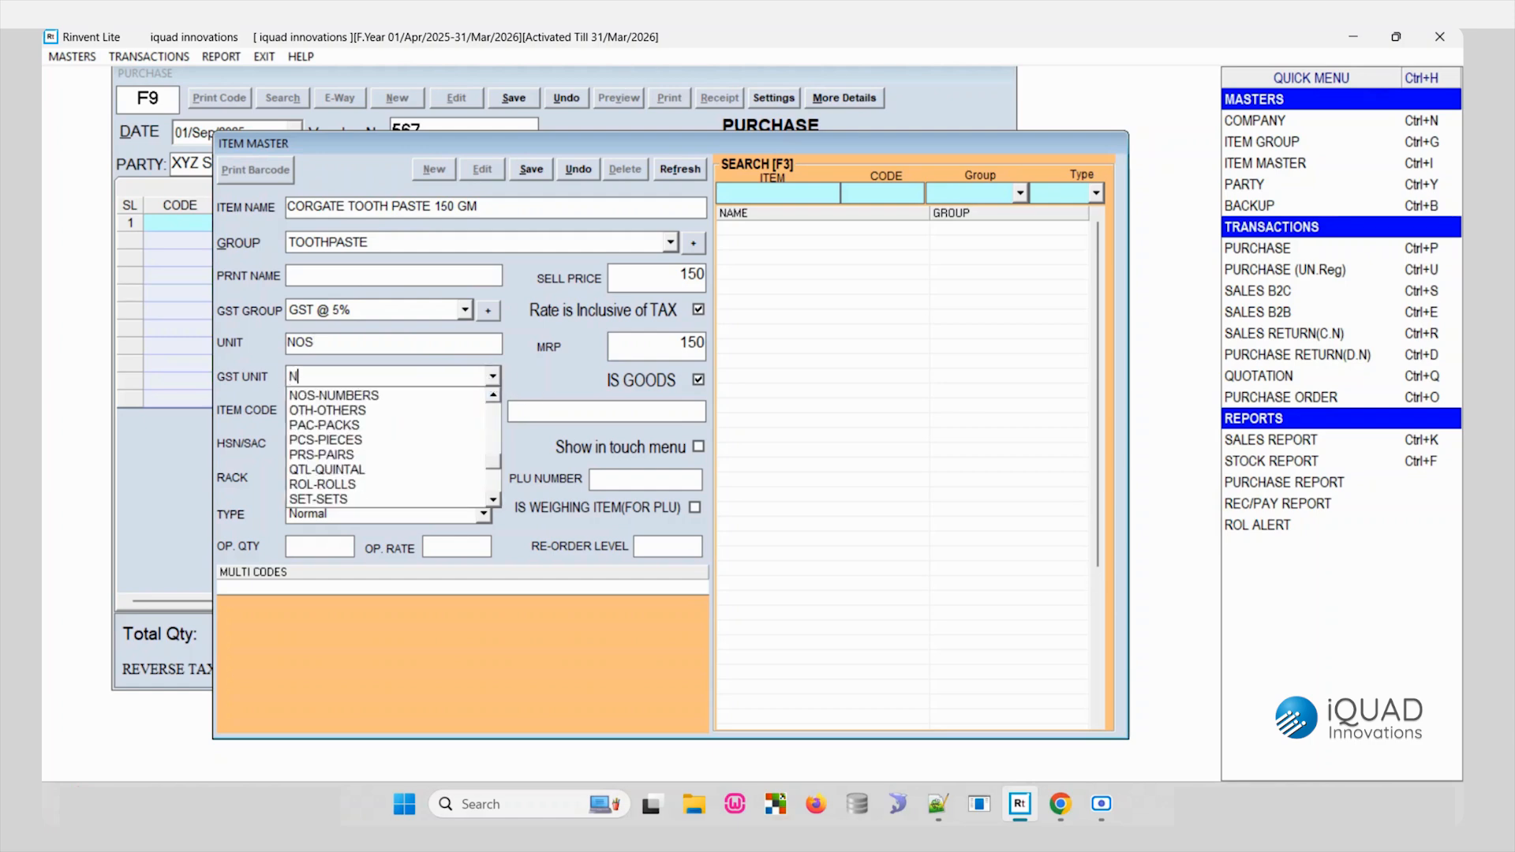
pyautogui.click(452, 395)
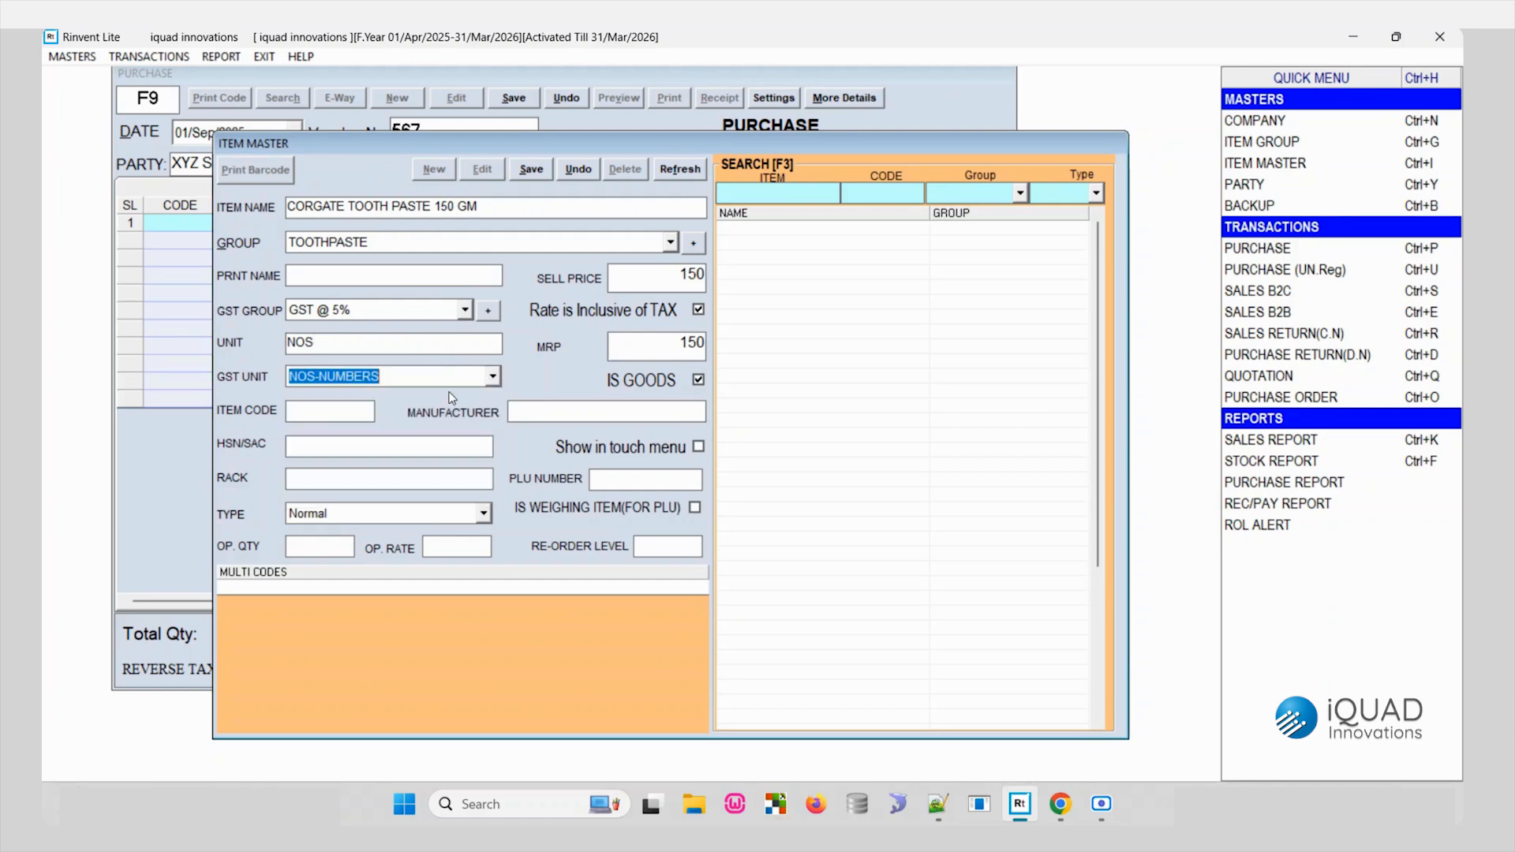
pyautogui.click(658, 381)
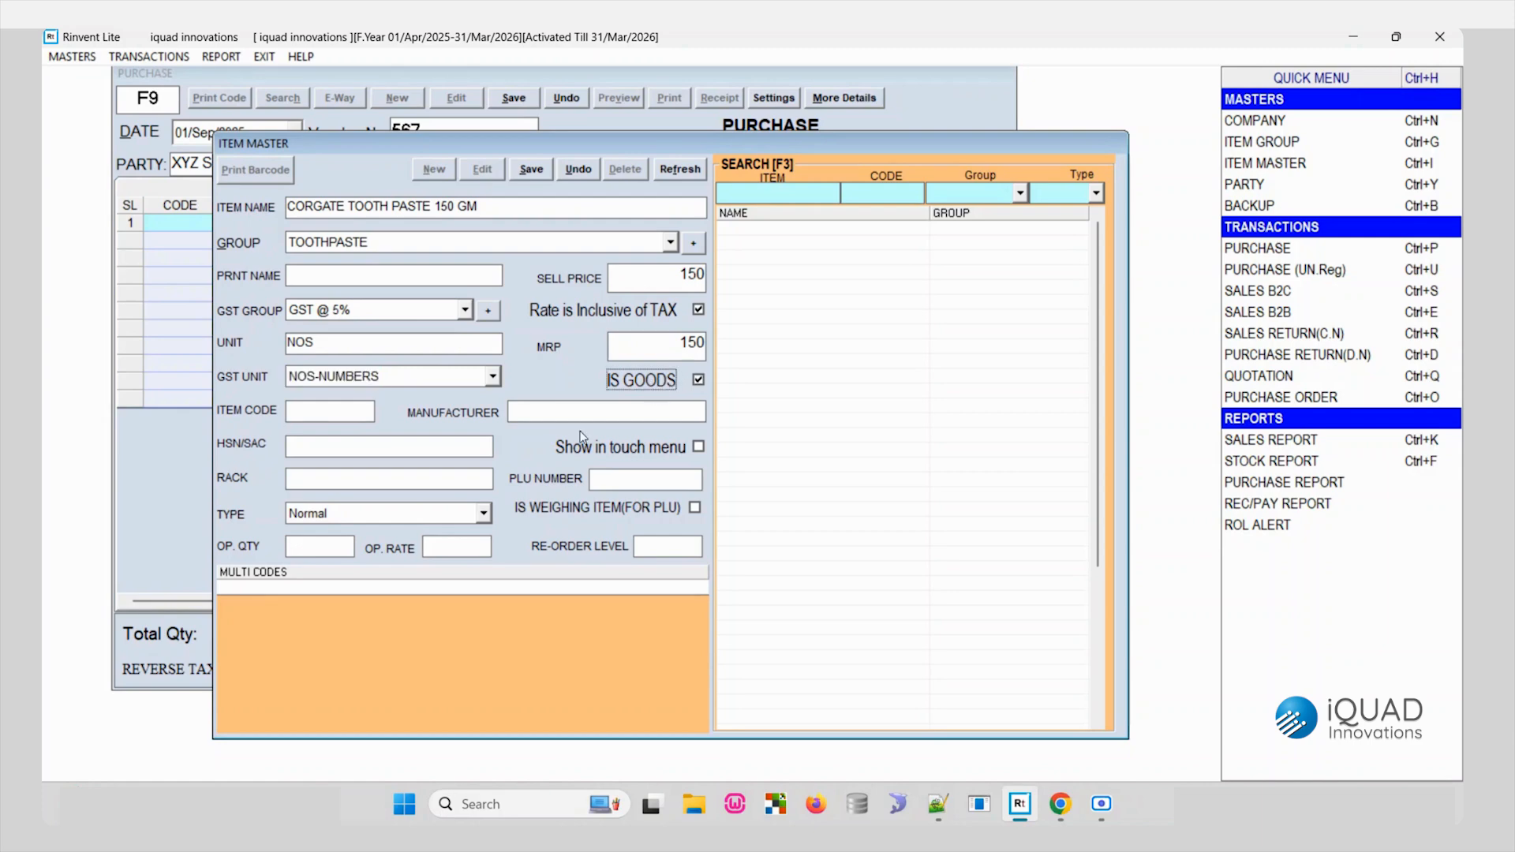
# - Enter 678954 as the item's HSN/SAC code
pyautogui.click(302, 411)
pyautogui.click(362, 448)
pyautogui.write('3456789')
pyautogui.doubleClick(380, 448)
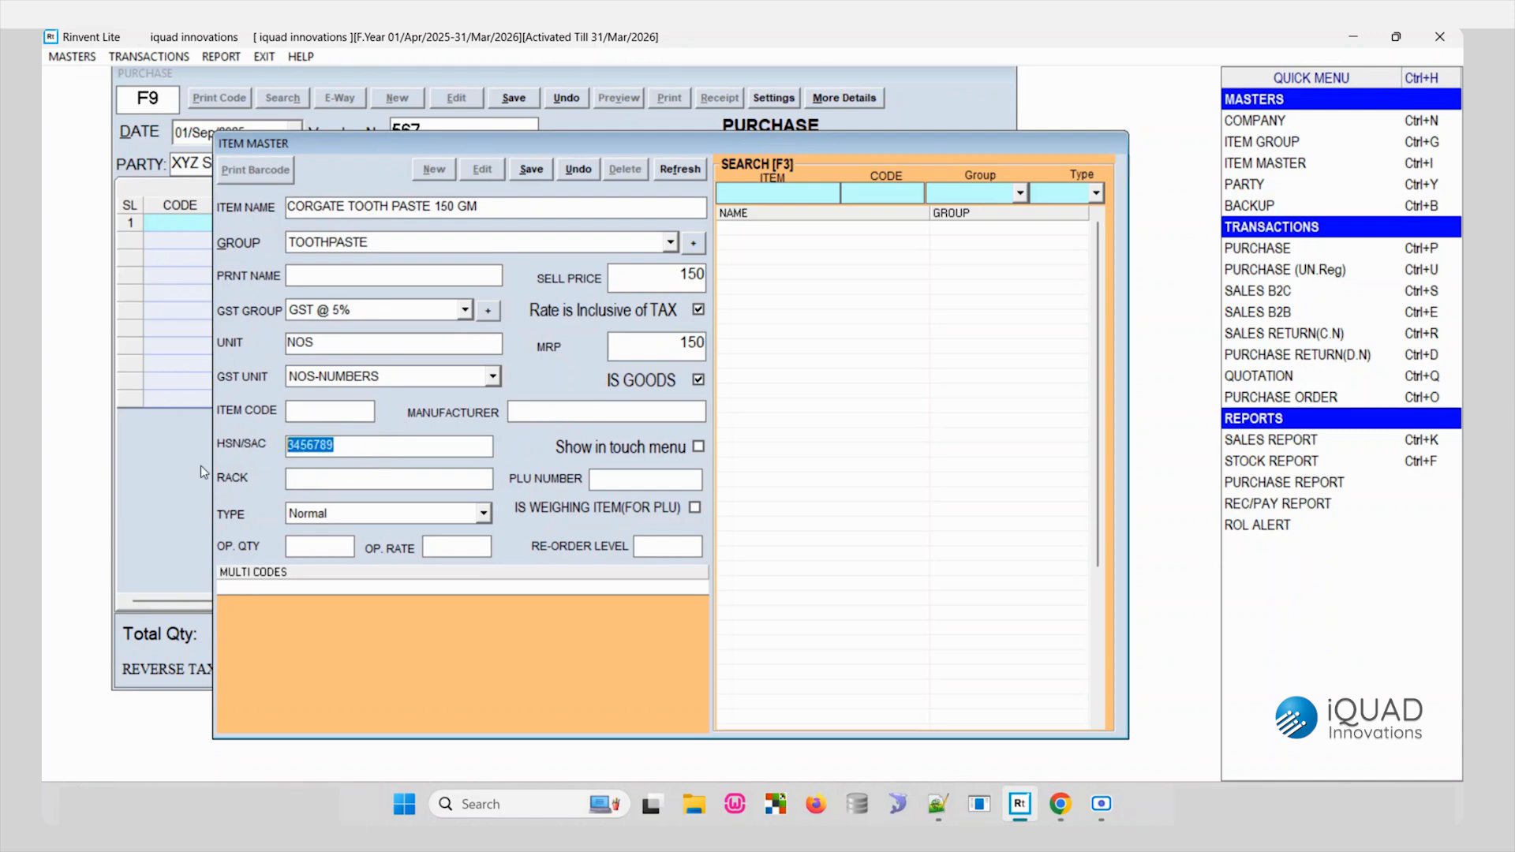
pyautogui.write('678954')
# - Set the item's opening quantity to 12 and opening rate to 125, and save the item
pyautogui.click(316, 553)
pyautogui.write('12')
pyautogui.write('125')
pyautogui.click(536, 170)
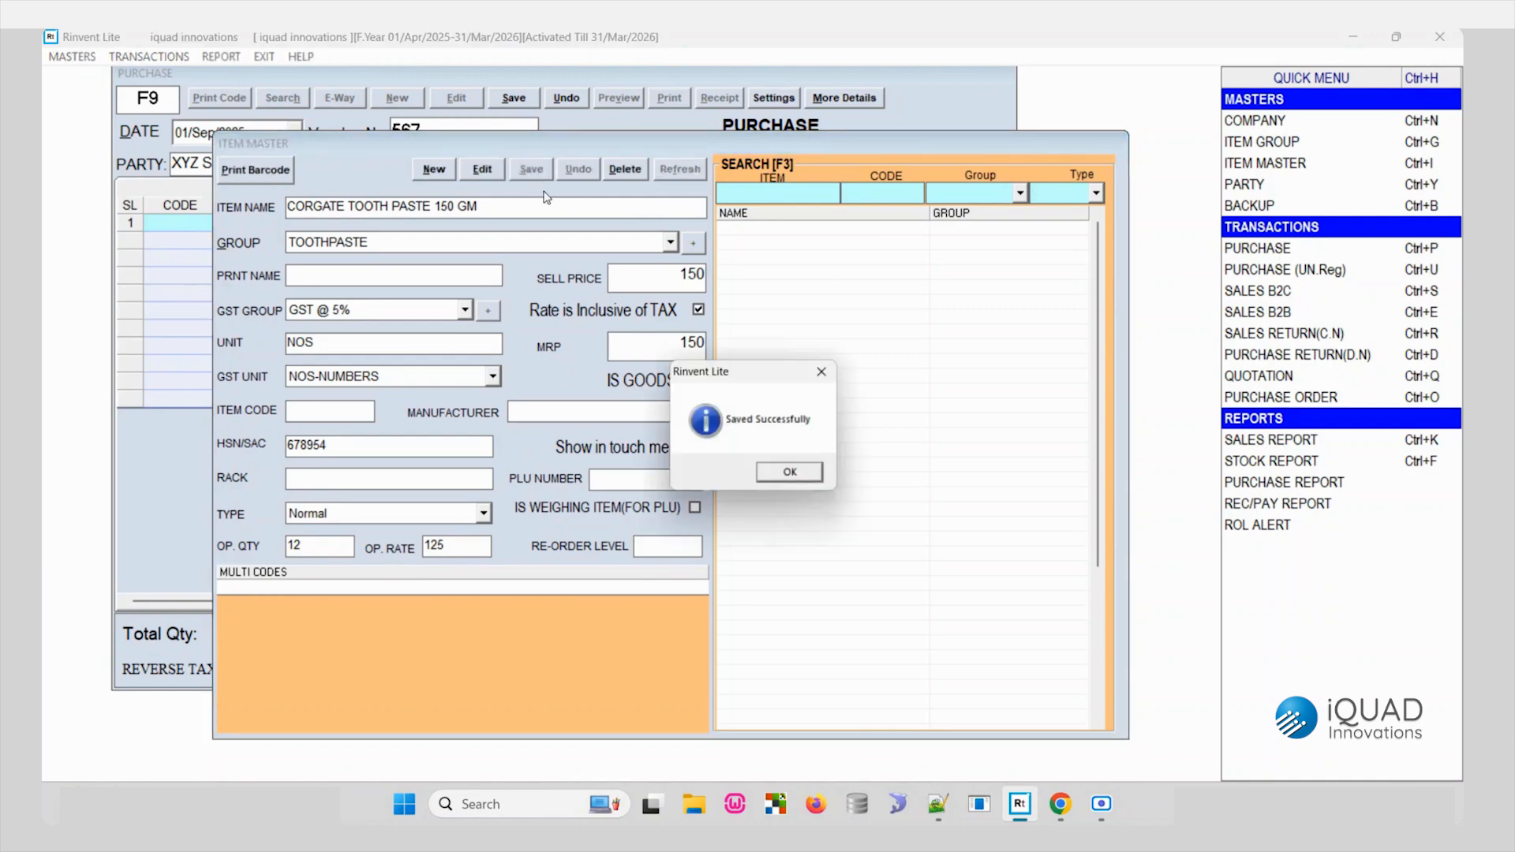
pyautogui.click(793, 476)
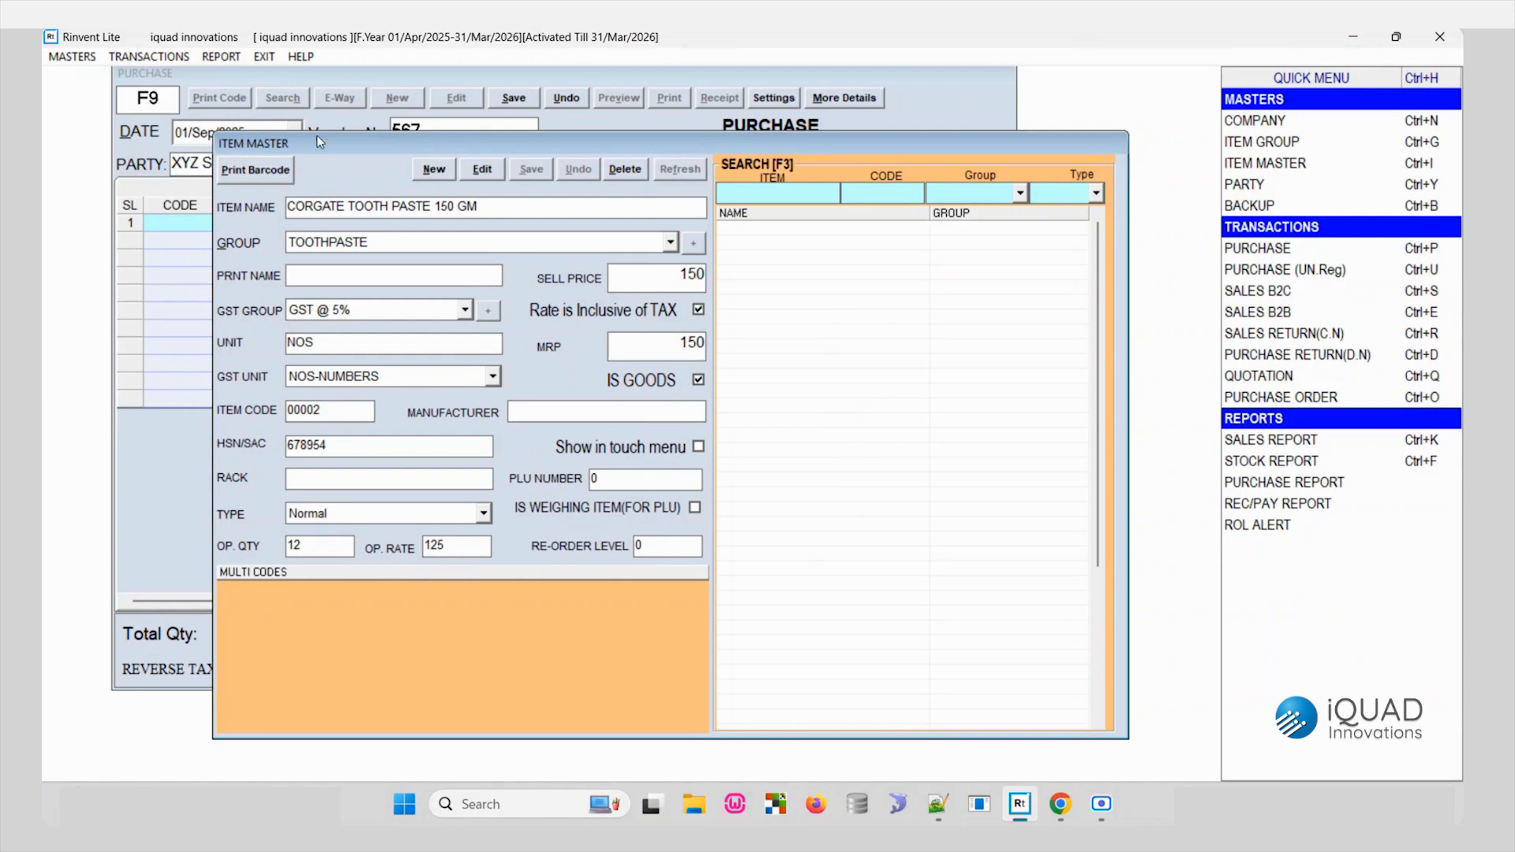
# - Close the item record and add item code 00002 as the first line of the purchase voucher
pyautogui.moveTo(315, 135); pyautogui.dragTo(319, 123)
pyautogui.press('Escape')
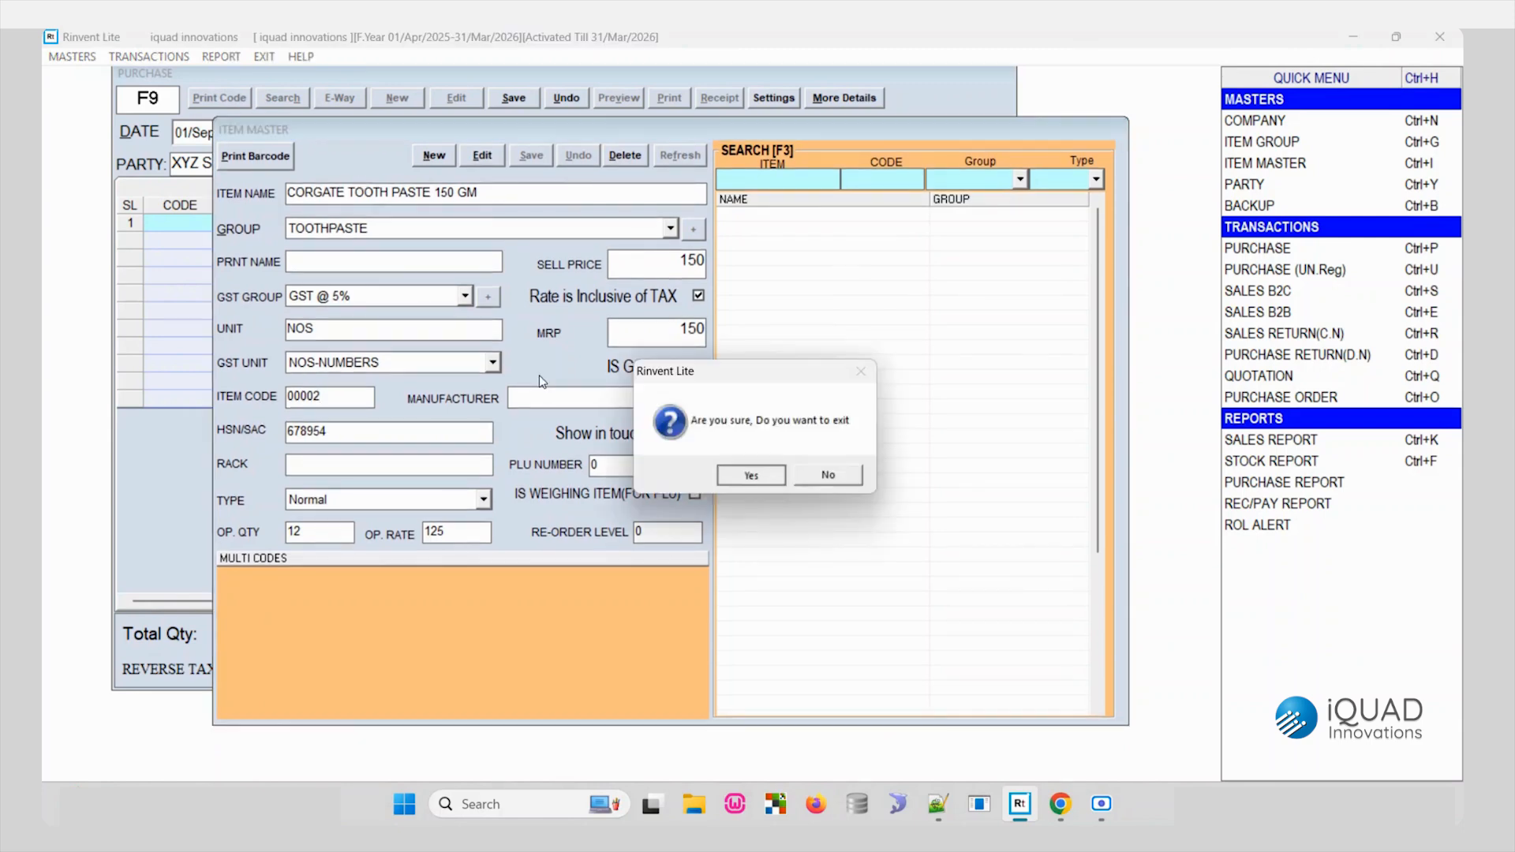
pyautogui.press('Return')
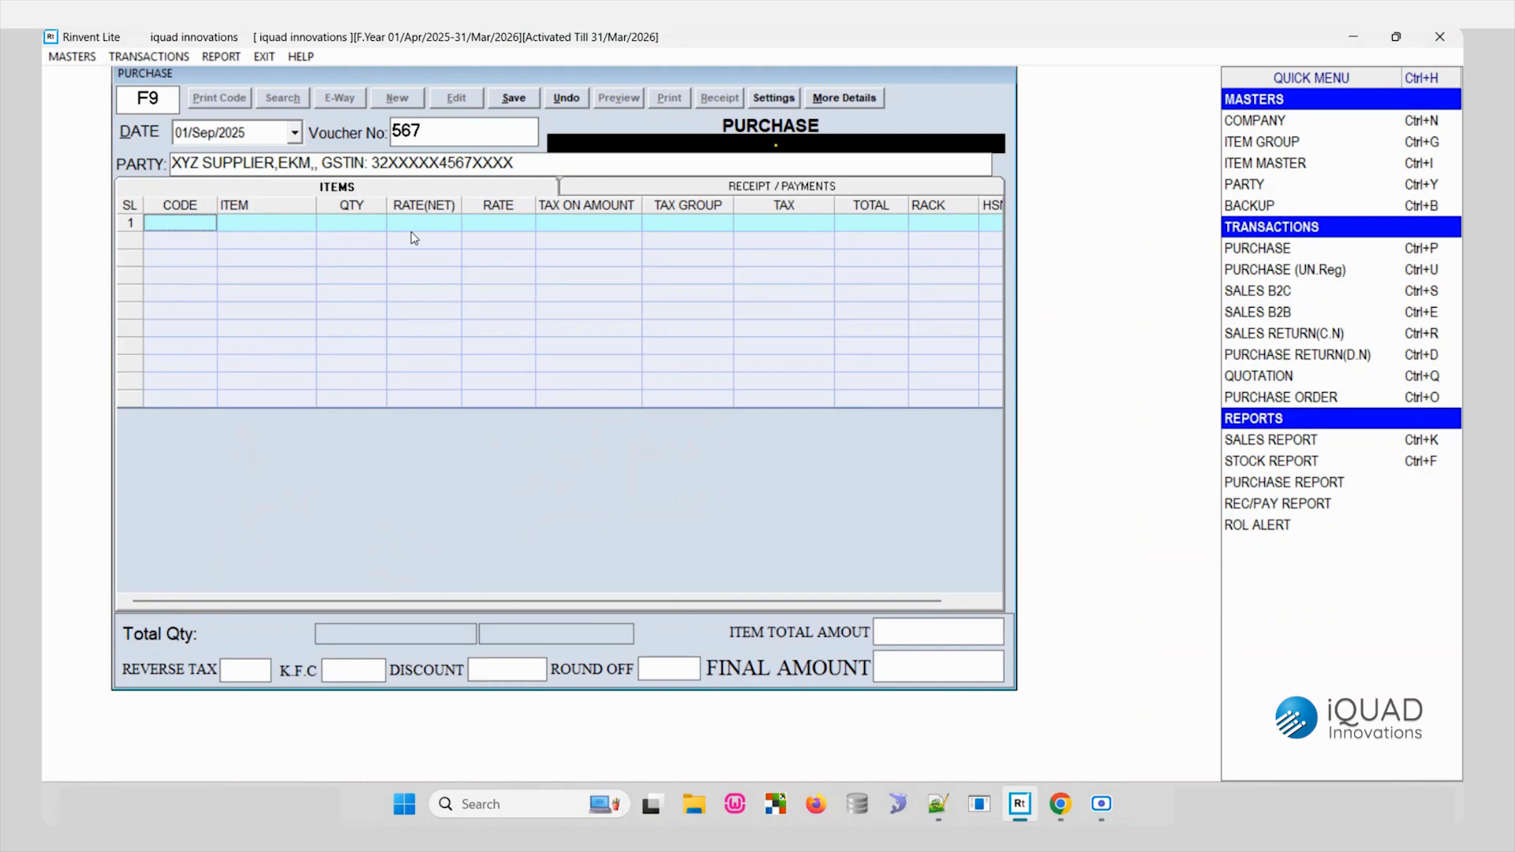
pyautogui.write('00002')
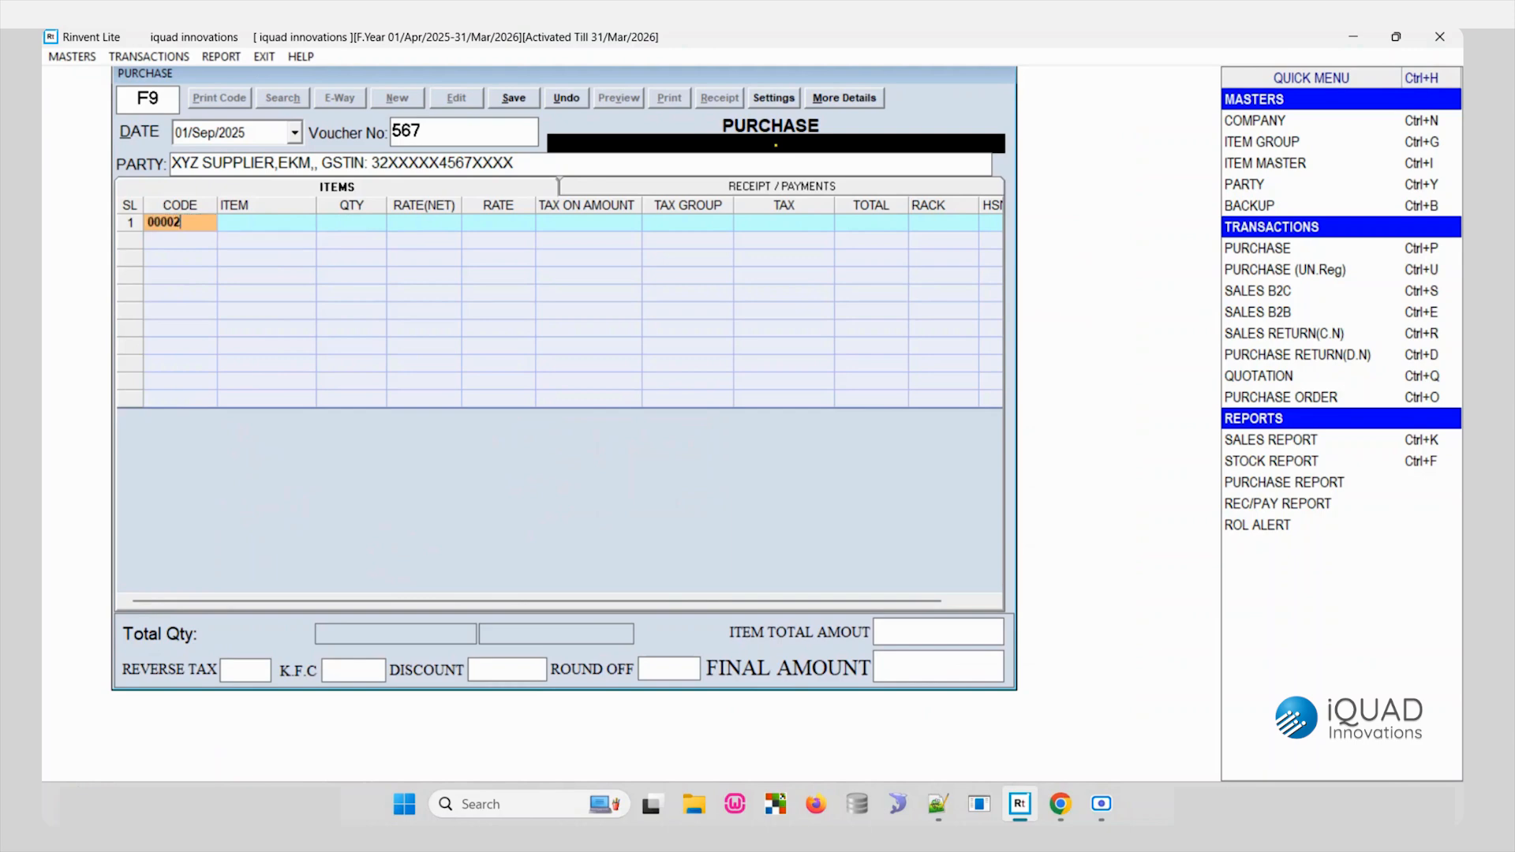
pyautogui.press('Return')
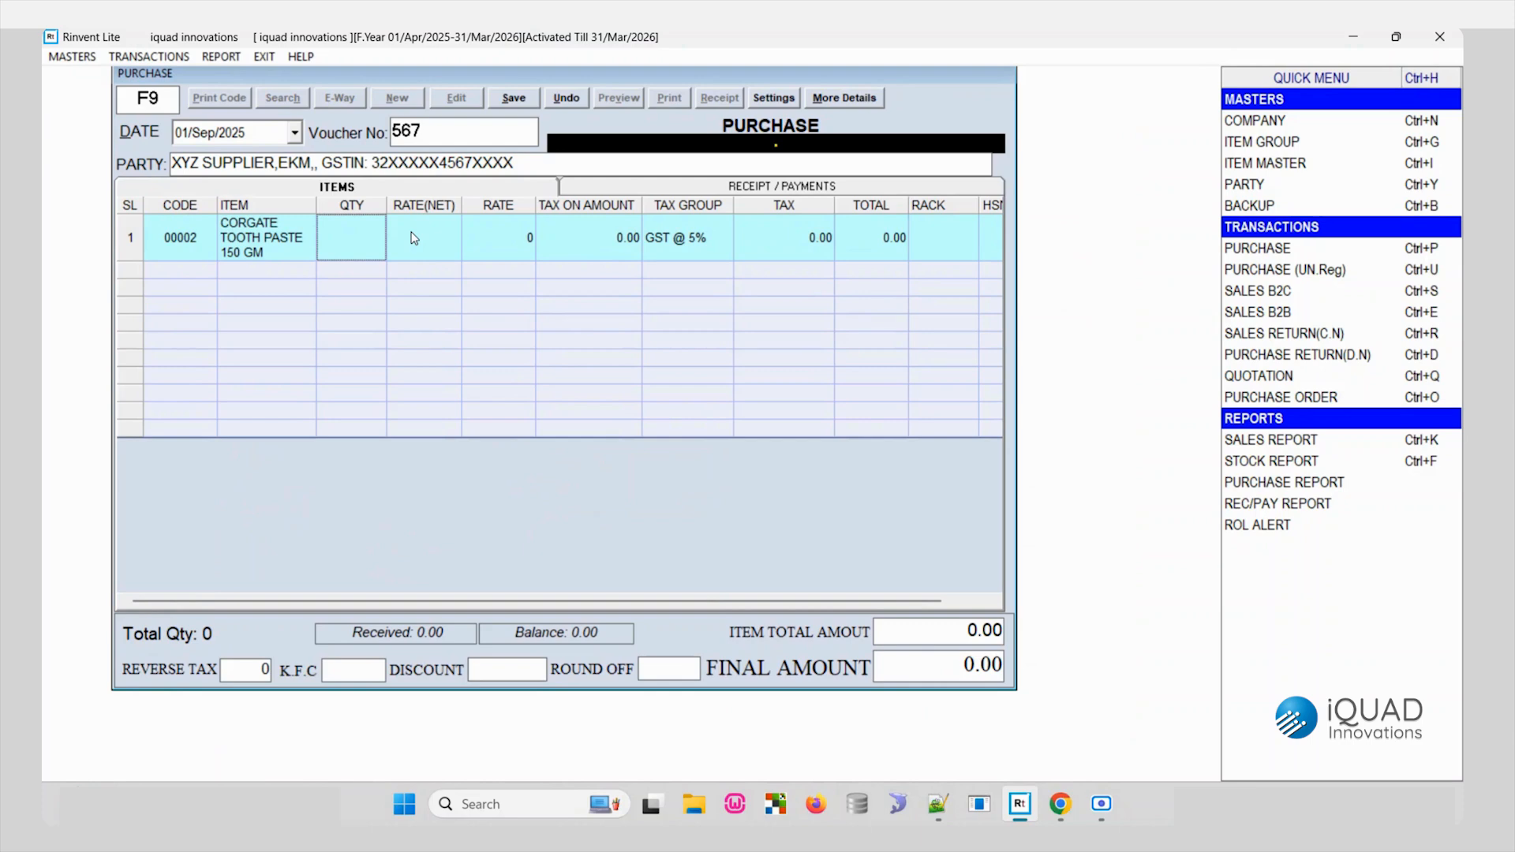
# - Add LUX SOAP 100 GMS as the second line of the purchase voucher
pyautogui.press('Left')
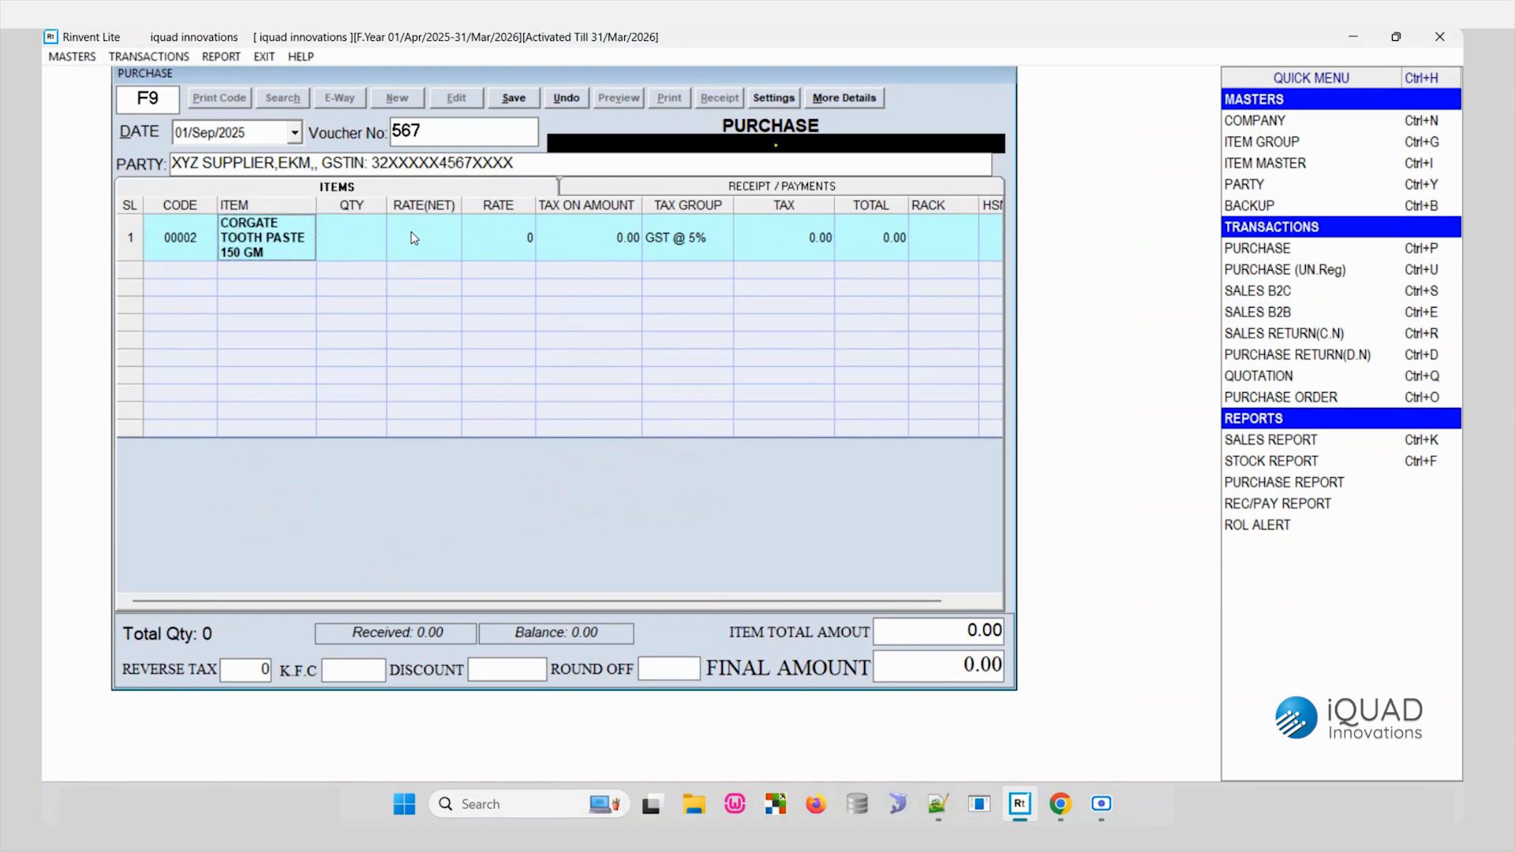
pyautogui.press('Down')
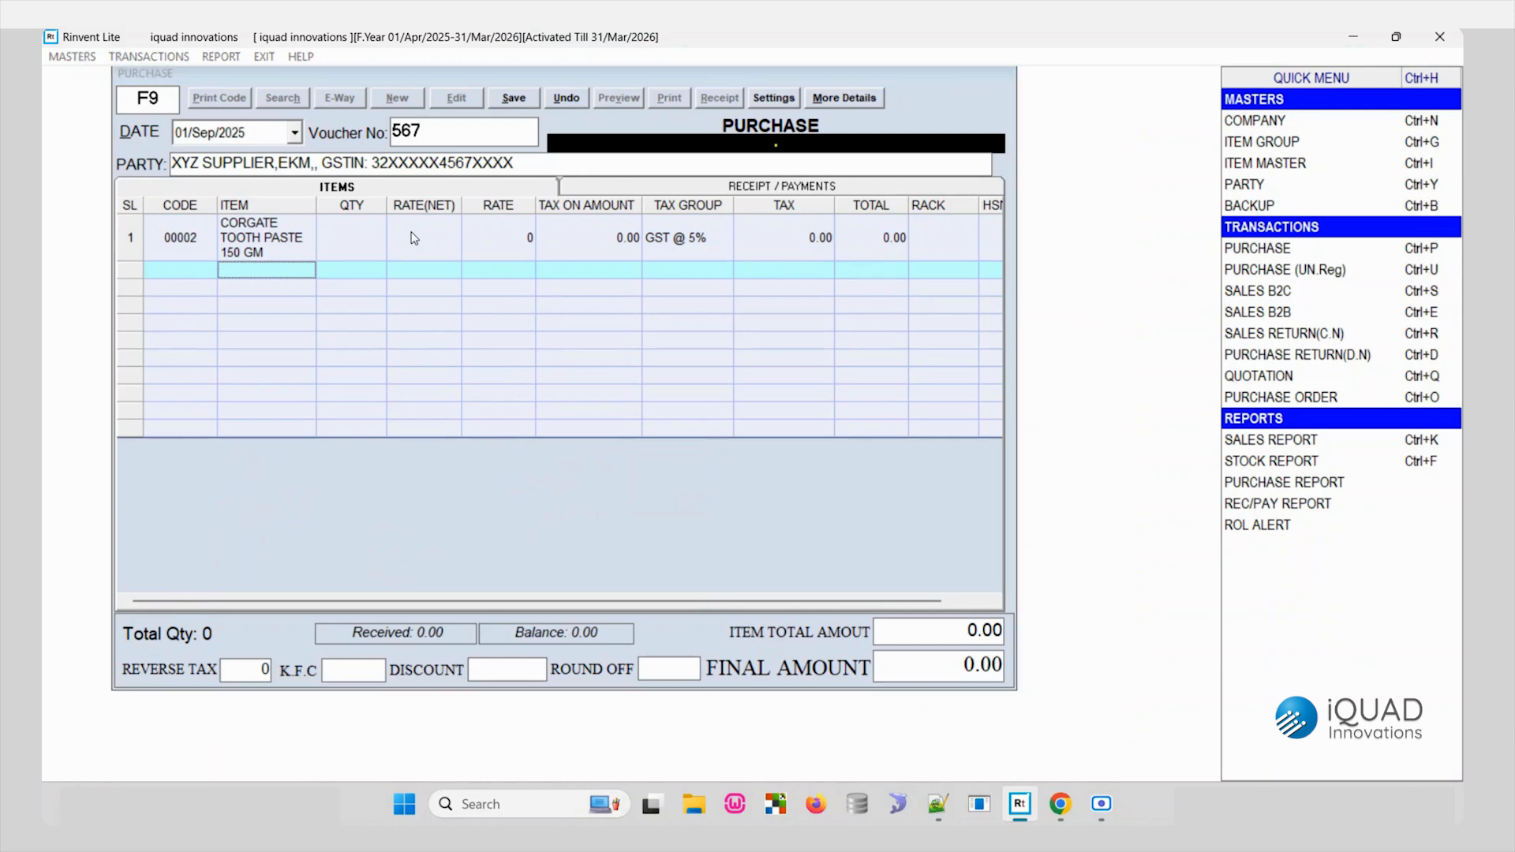
pyautogui.write('LU')
pyautogui.hotkey('ctrl', 'Return')
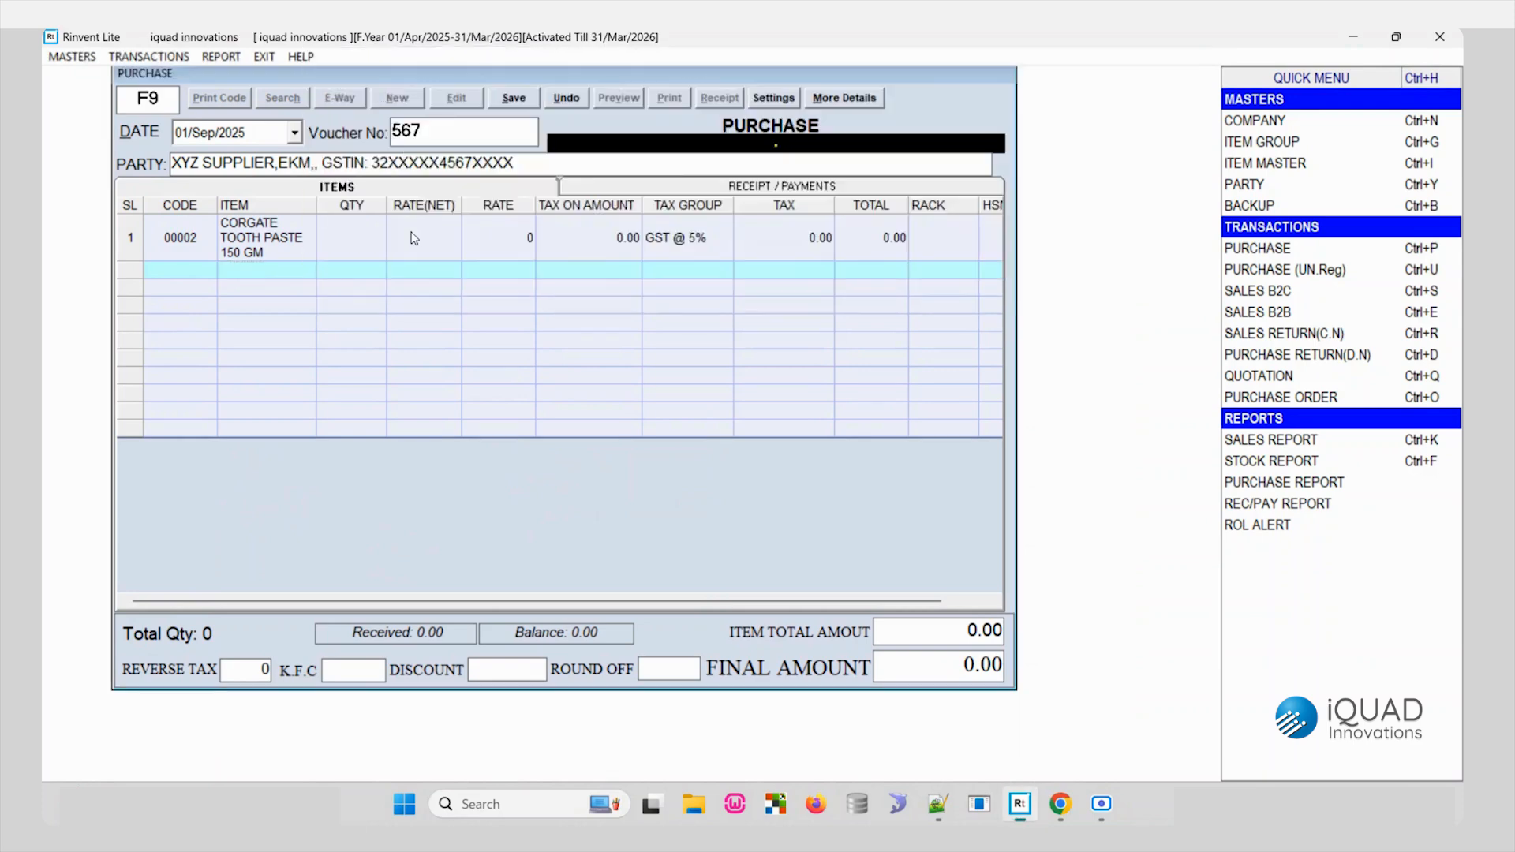
# - Set the toothpaste line's quantity to 10 and its rate to 125
pyautogui.press('Up')
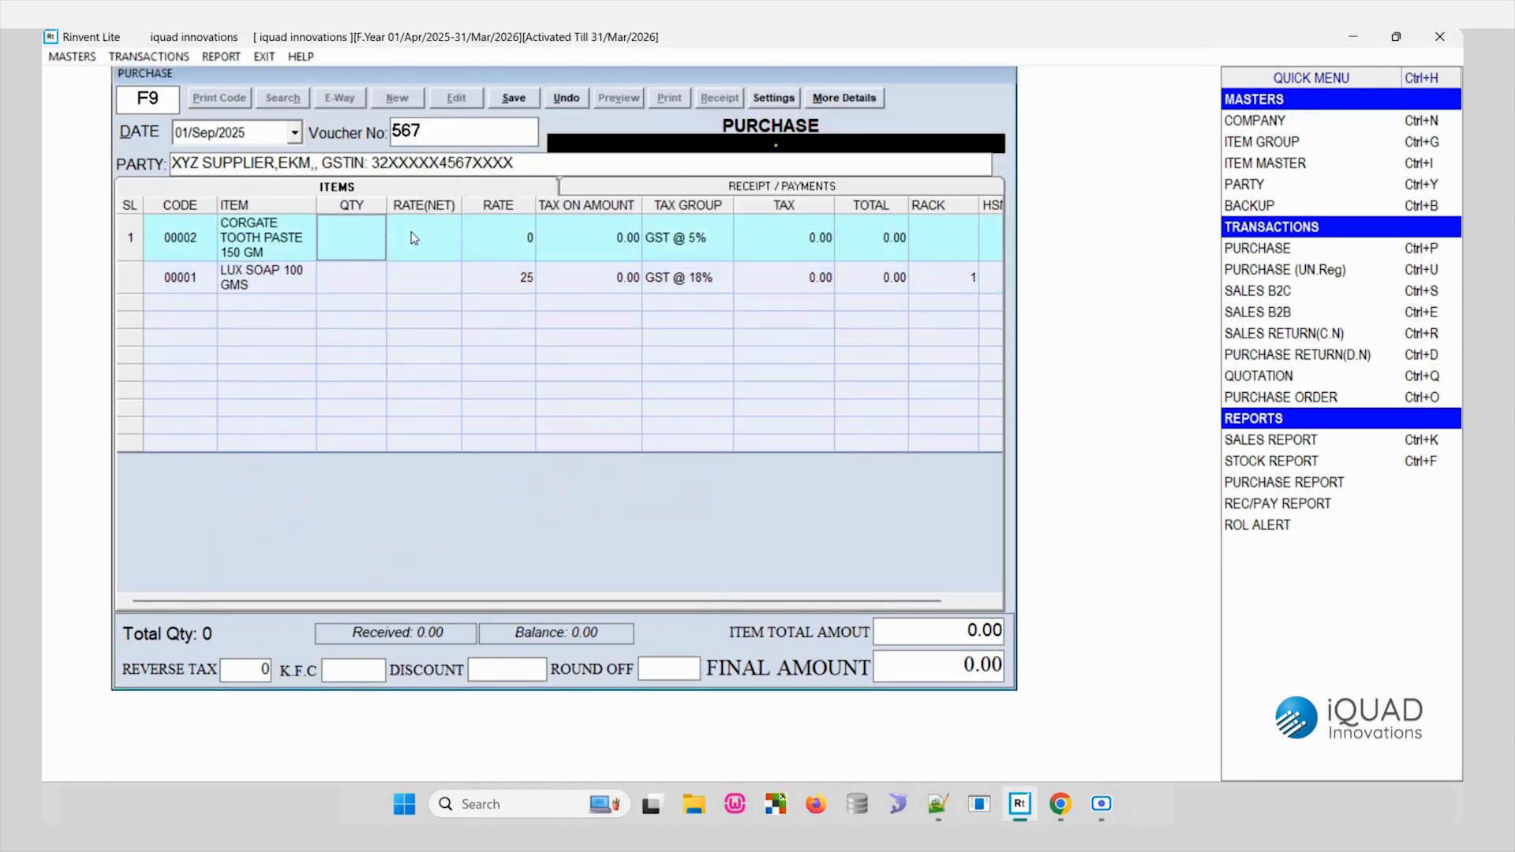
pyautogui.write('10')
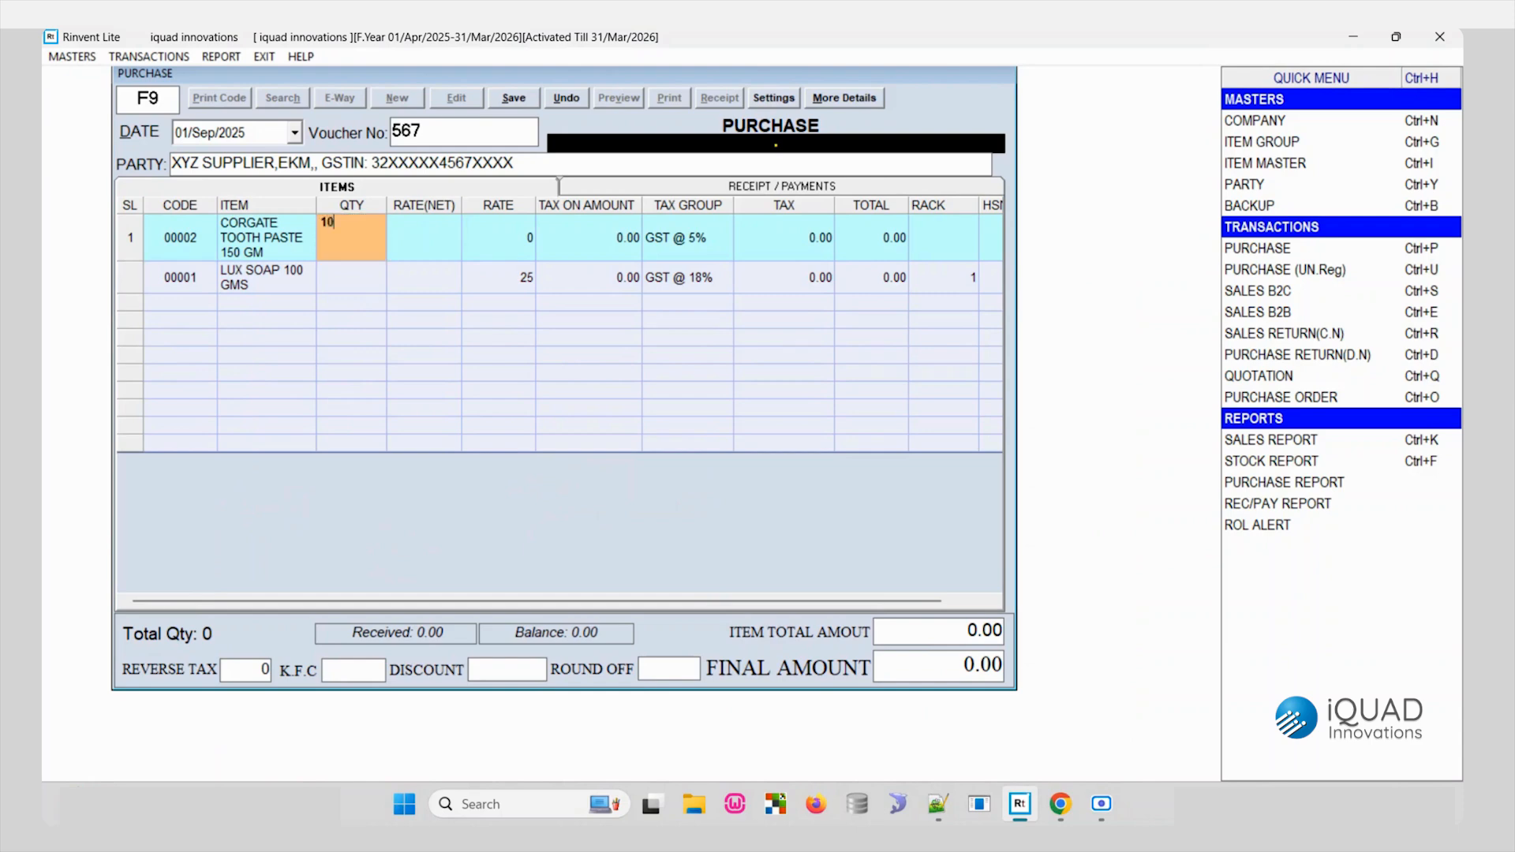
pyautogui.press('Return')
pyautogui.press('Return')
pyautogui.write('125')
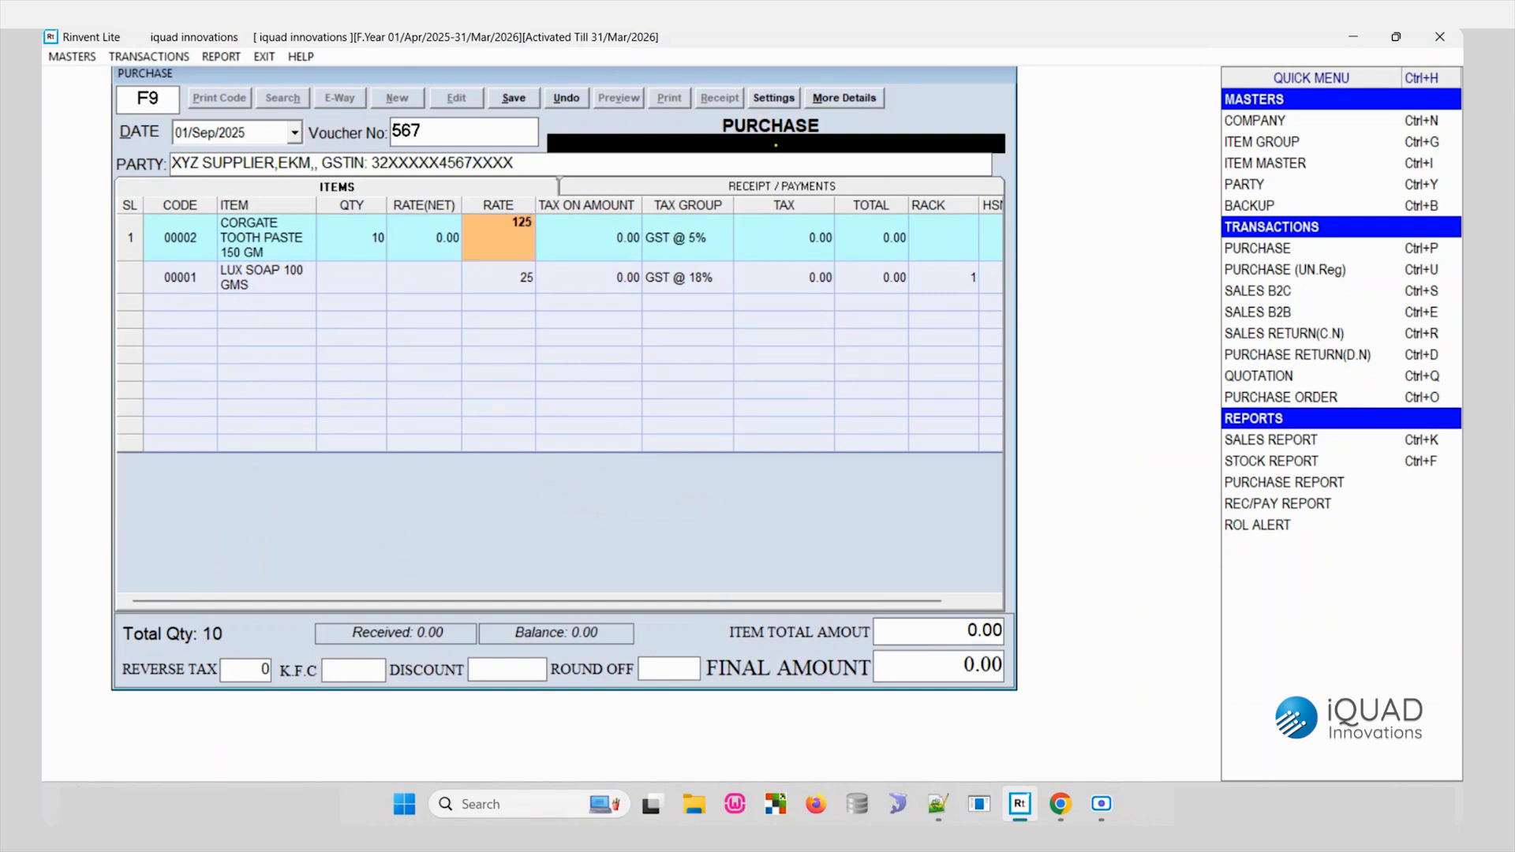
# - Set the LUX SOAP line's quantity to 5
pyautogui.press('Return')
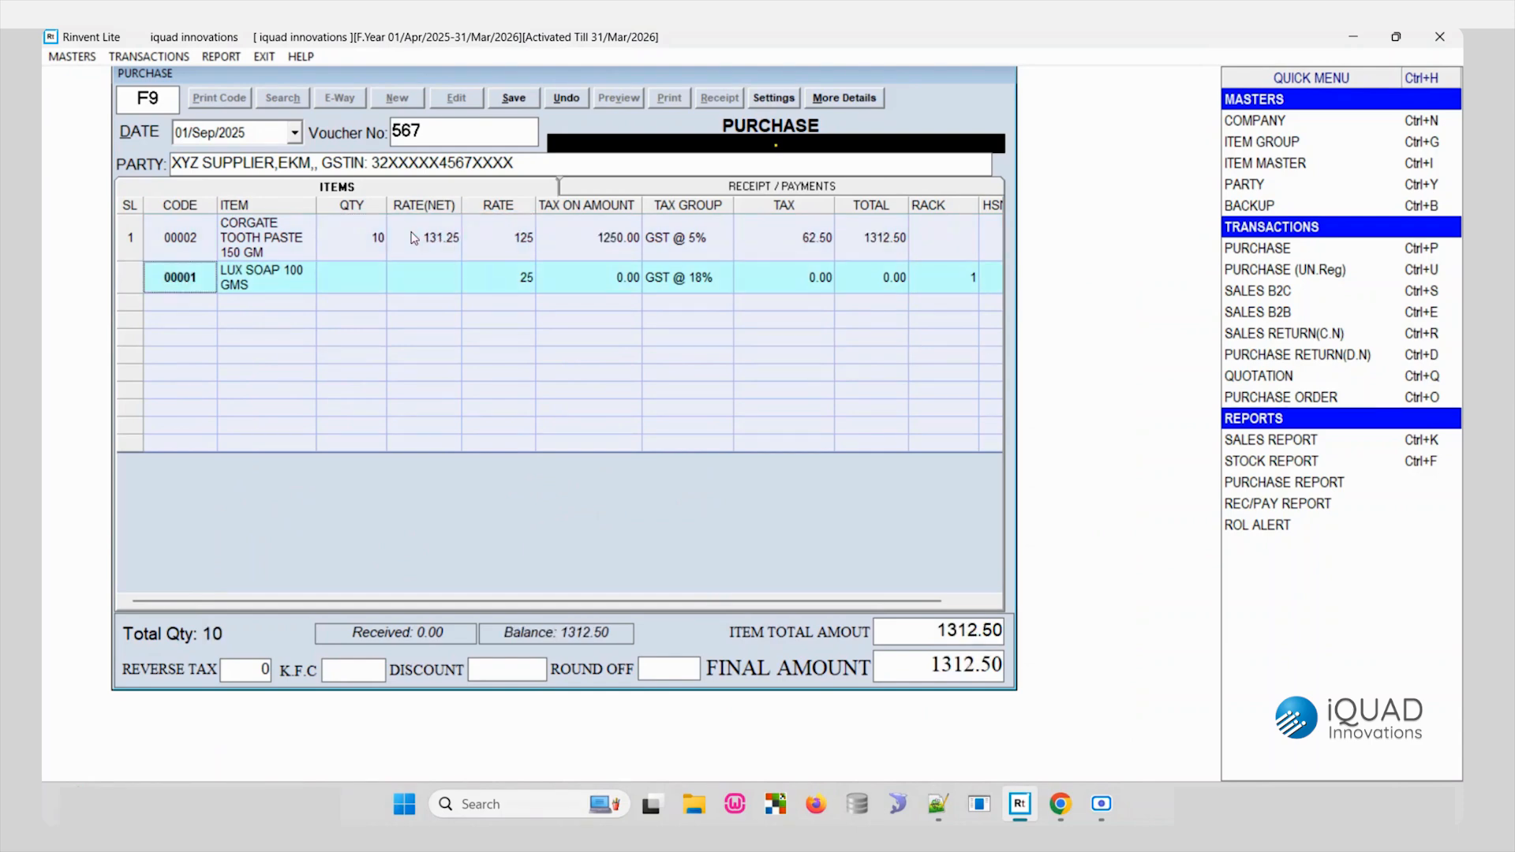
pyautogui.press('Return')
pyautogui.press('Up')
pyautogui.press('Right')
pyautogui.press('Right')
pyautogui.press('Right')
pyautogui.press('Right')
pyautogui.press('Right')
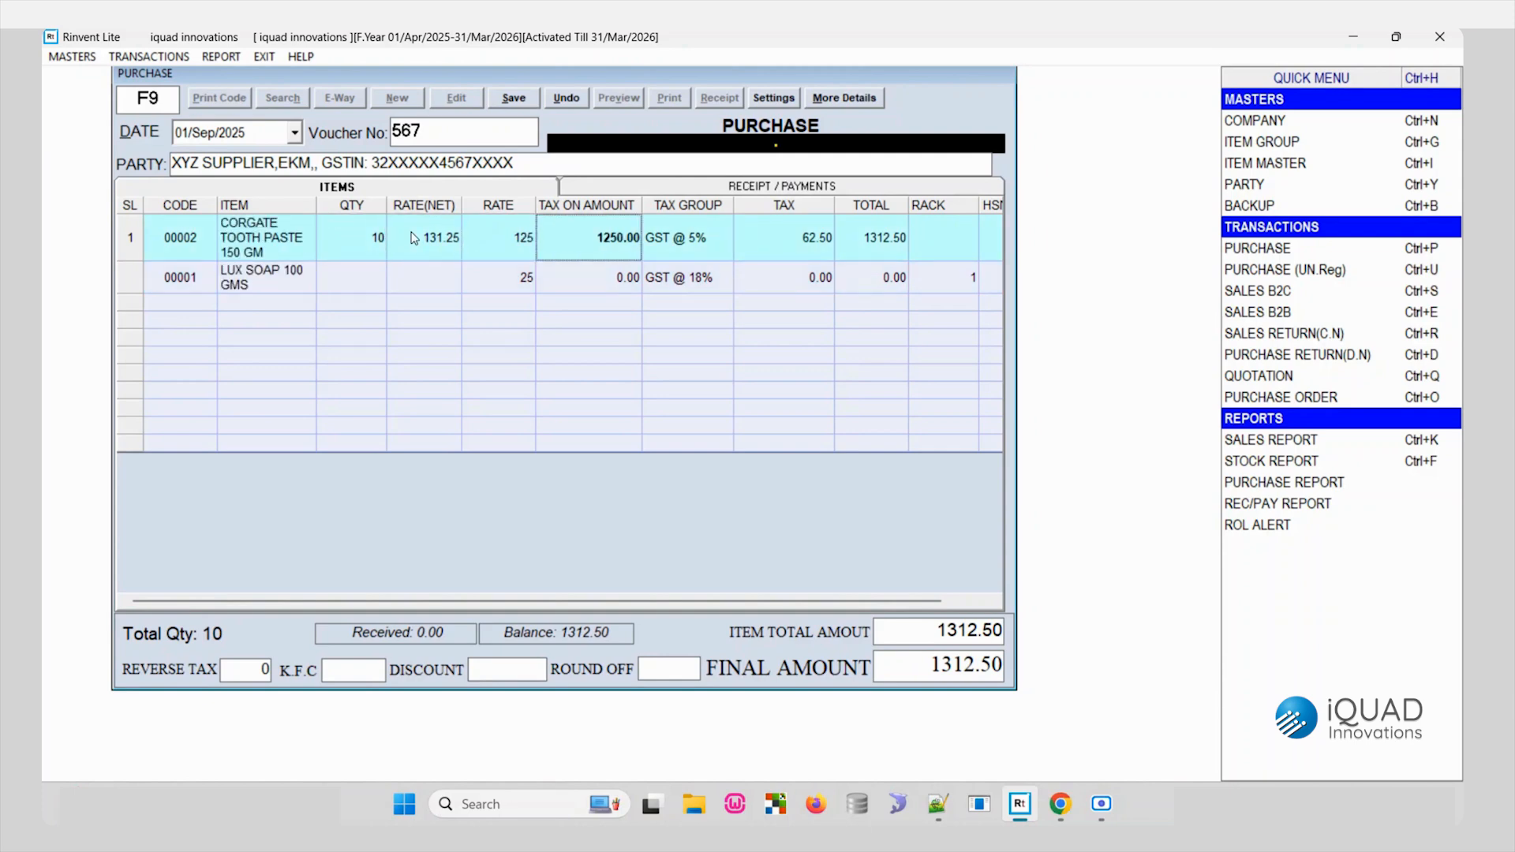
pyautogui.press('Right')
pyautogui.press('Right')
pyautogui.press('Right')
pyautogui.press('Down')
pyautogui.press('Left')
pyautogui.press('Left')
pyautogui.press('Left')
pyautogui.press('Left')
pyautogui.press('Left')
pyautogui.press('Left')
pyautogui.press('Left')
pyautogui.press('Left')
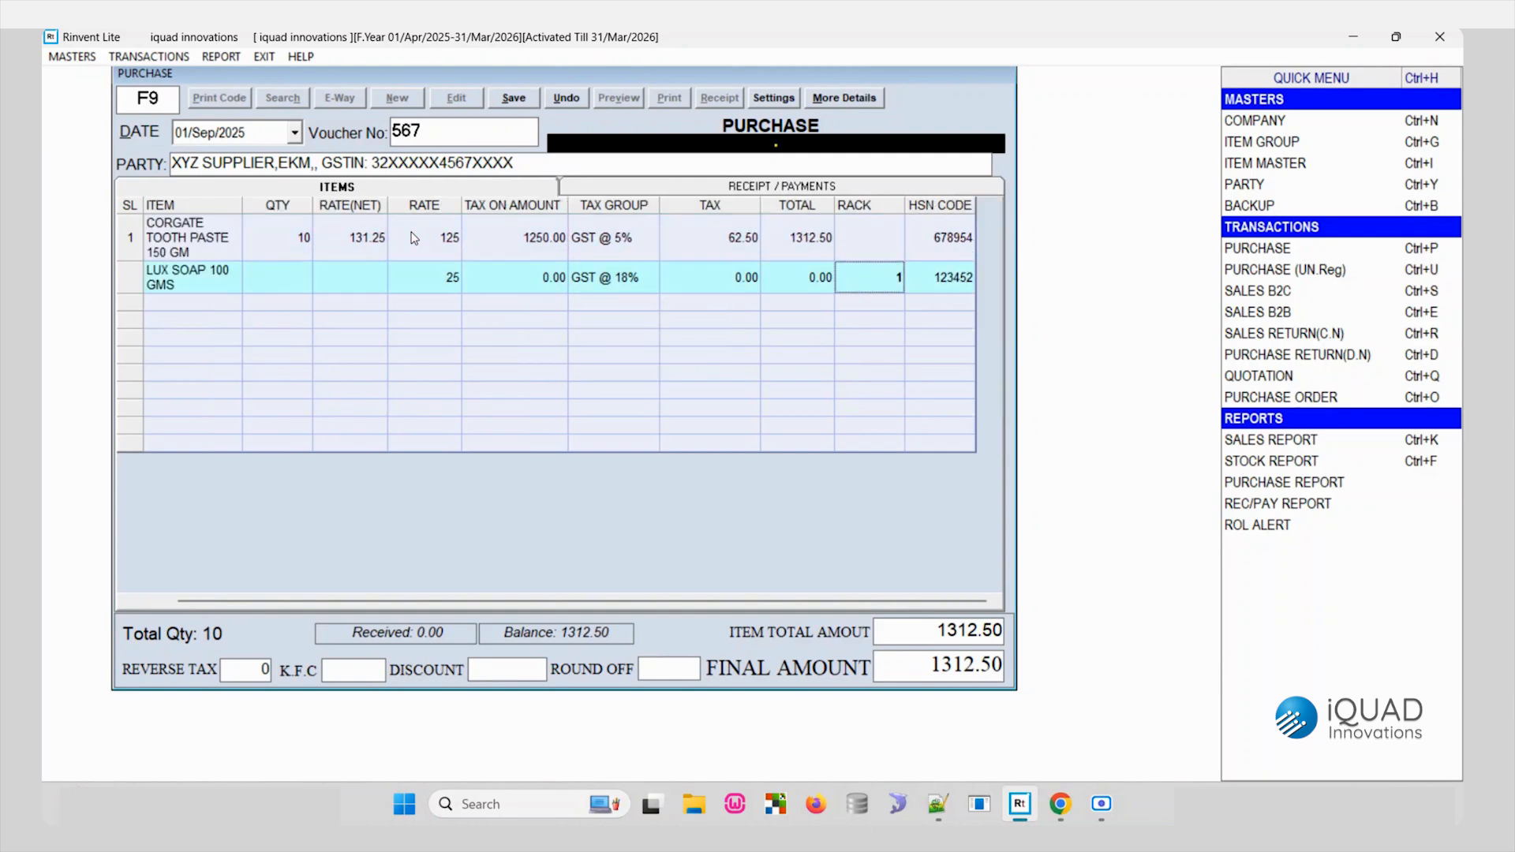
pyautogui.write('5')
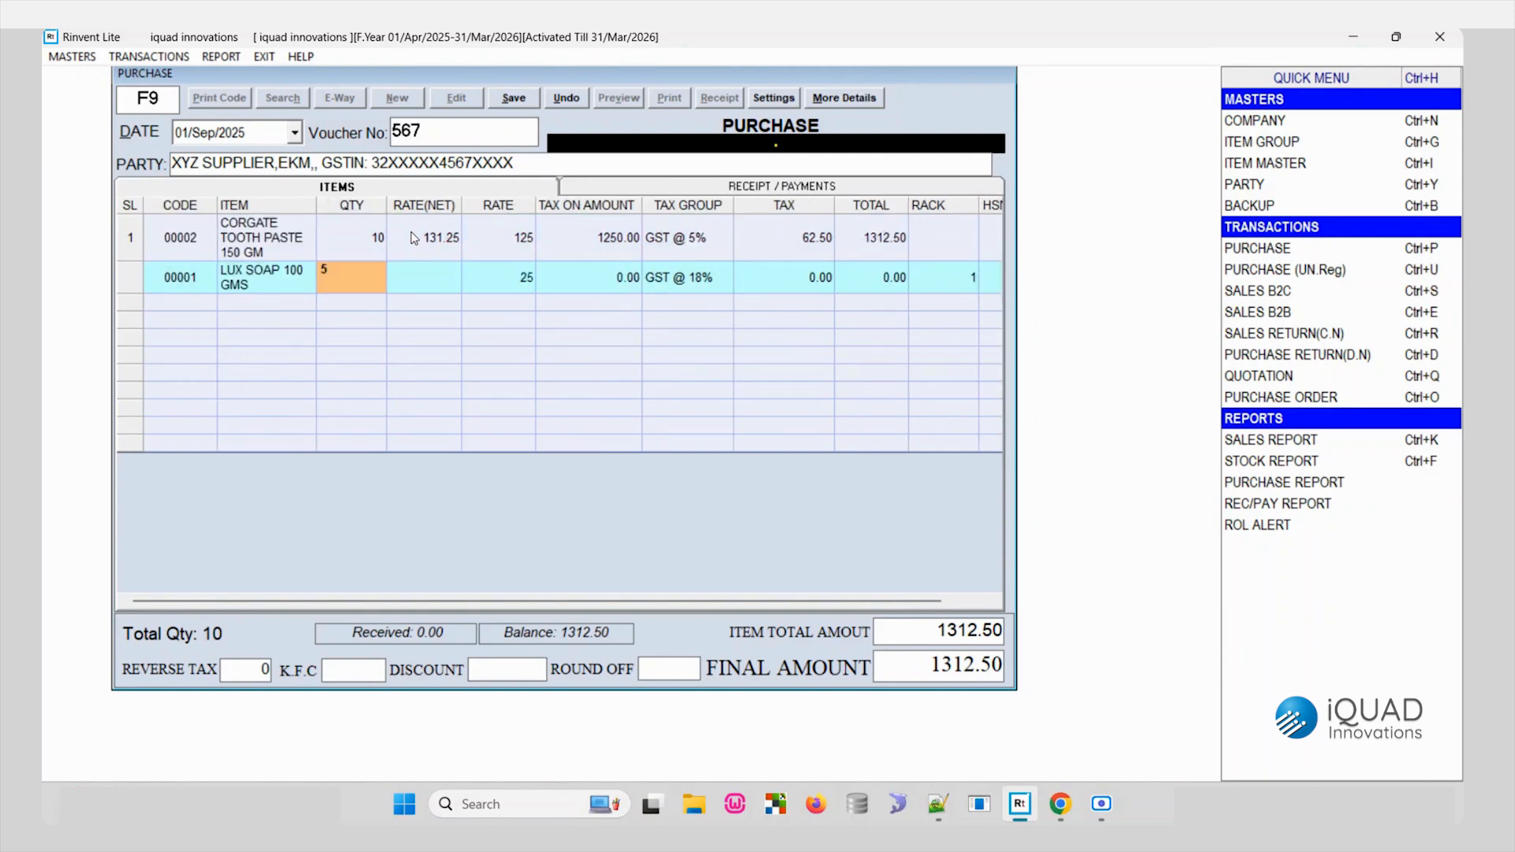
pyautogui.press('Return')
# - Set the LUX SOAP line's rate to 22
pyautogui.press('Up')
pyautogui.press('Right')
pyautogui.press('Right')
pyautogui.press('Right')
pyautogui.press('Right')
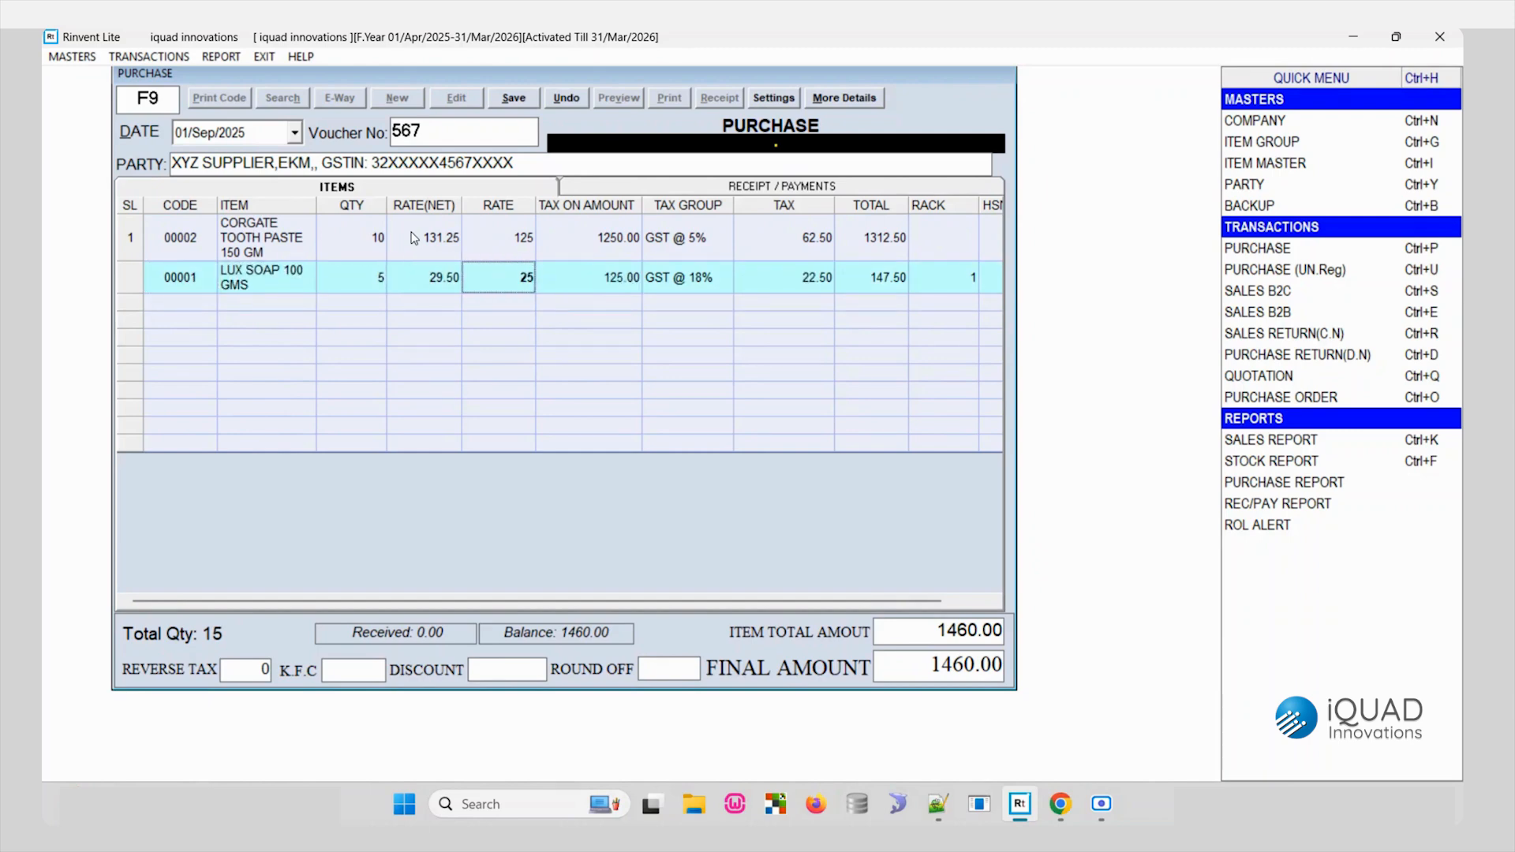
pyautogui.write('2')
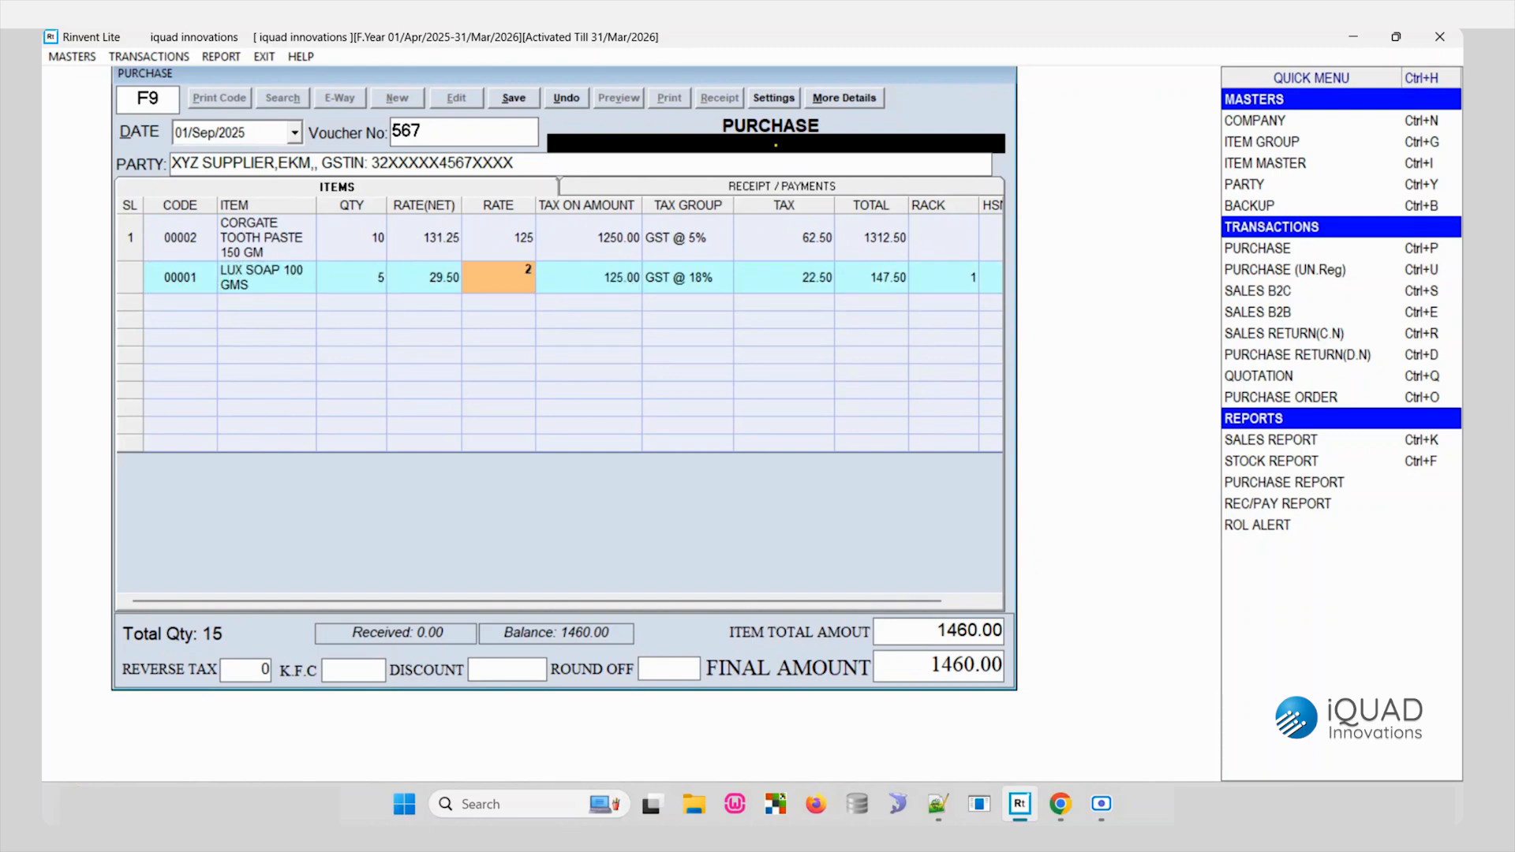
pyautogui.press('Return')
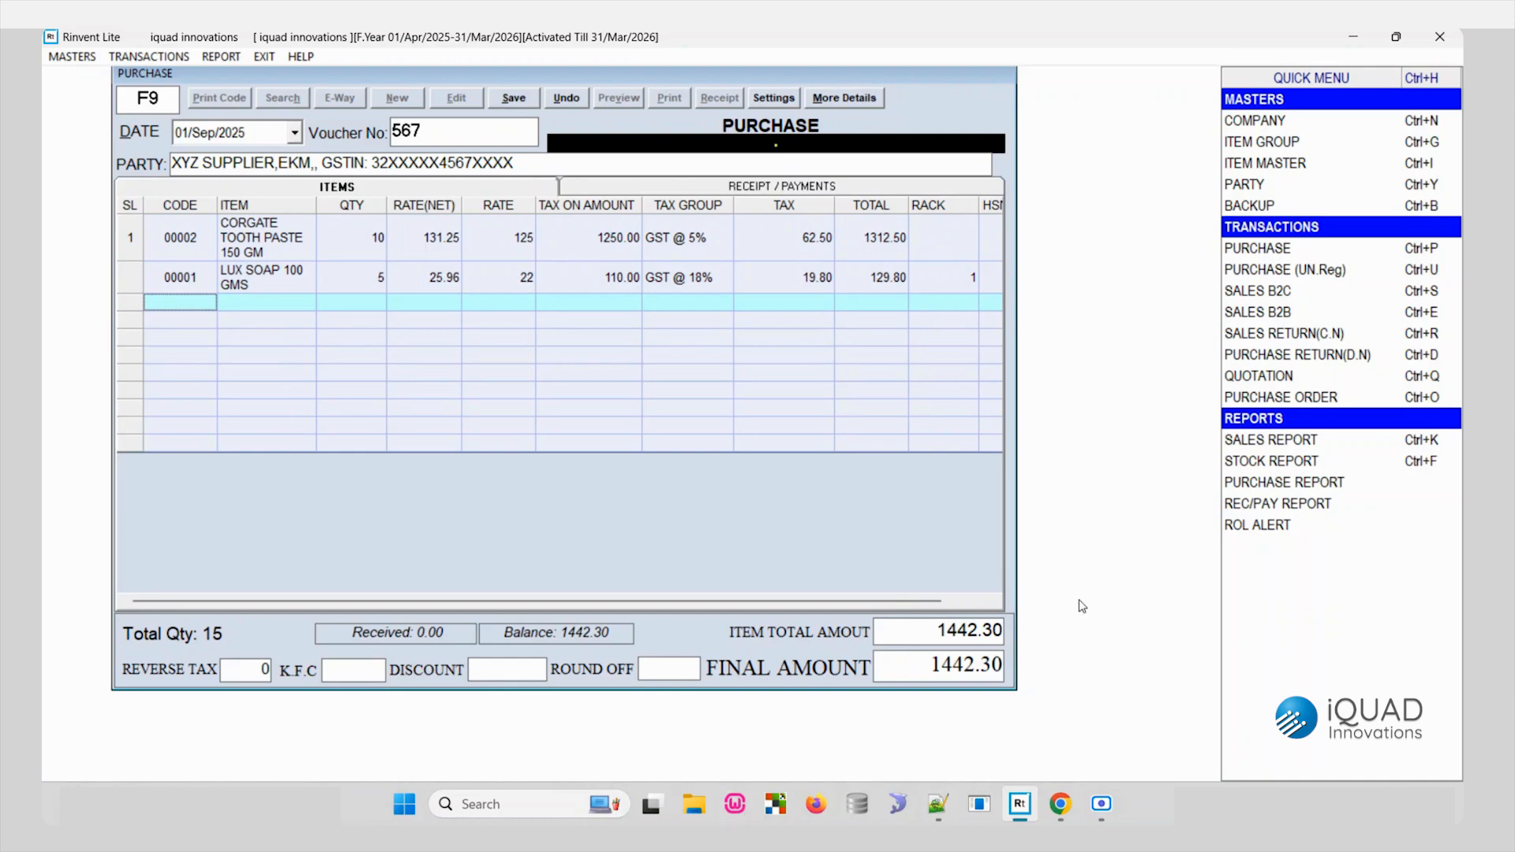
# - Set the voucher's round-off to -0.30
pyautogui.click(685, 668)
pyautogui.write('.30')
pyautogui.write('-')
pyautogui.write('0')
# - Save the purchase voucher with a cash payment of 1442 for the full bill amount
pyautogui.click(513, 98)
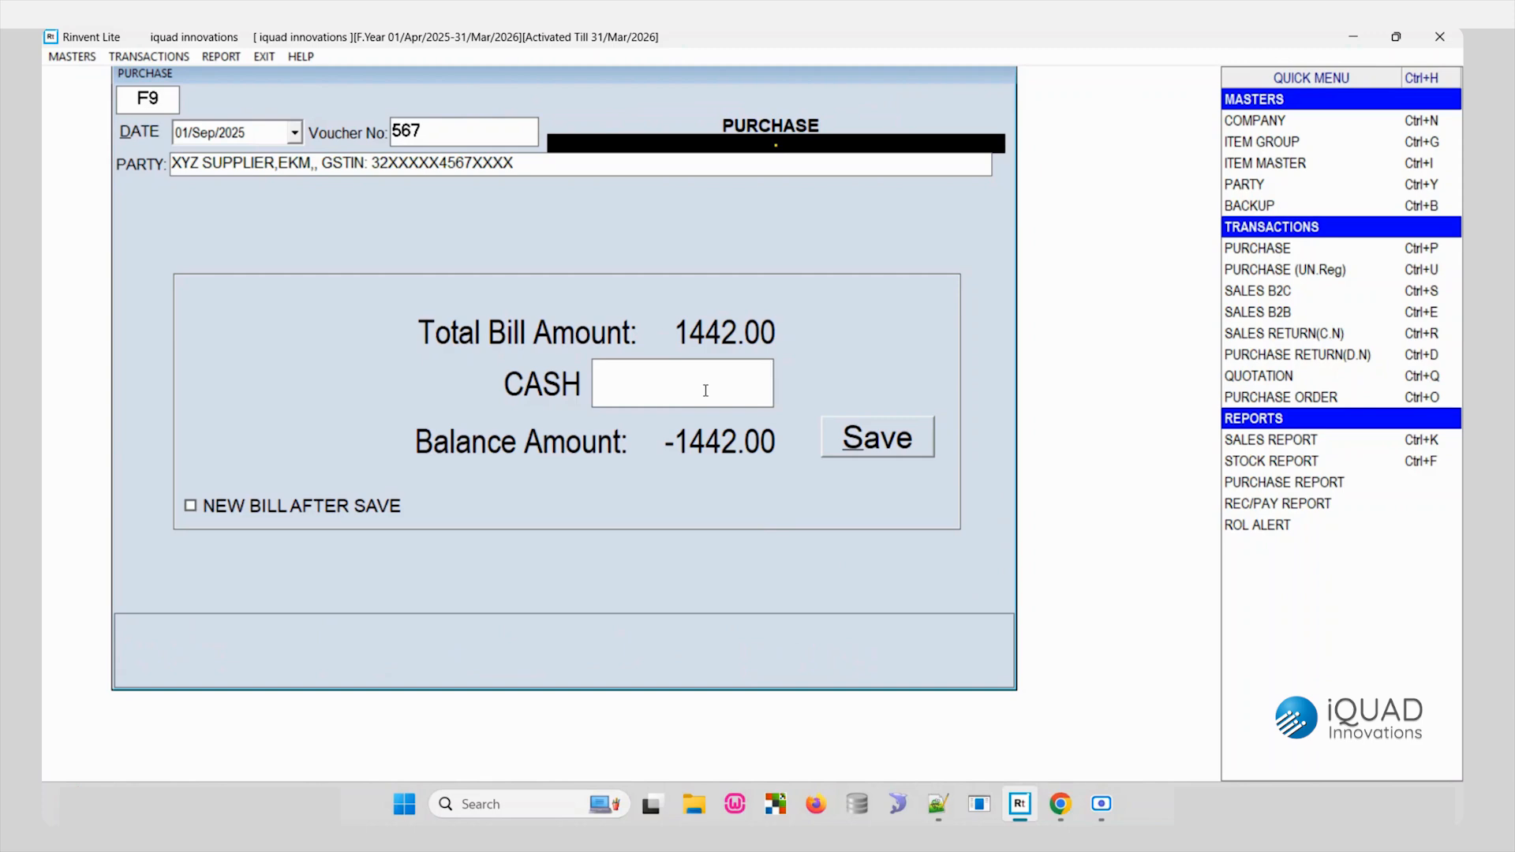
pyautogui.write('2000')
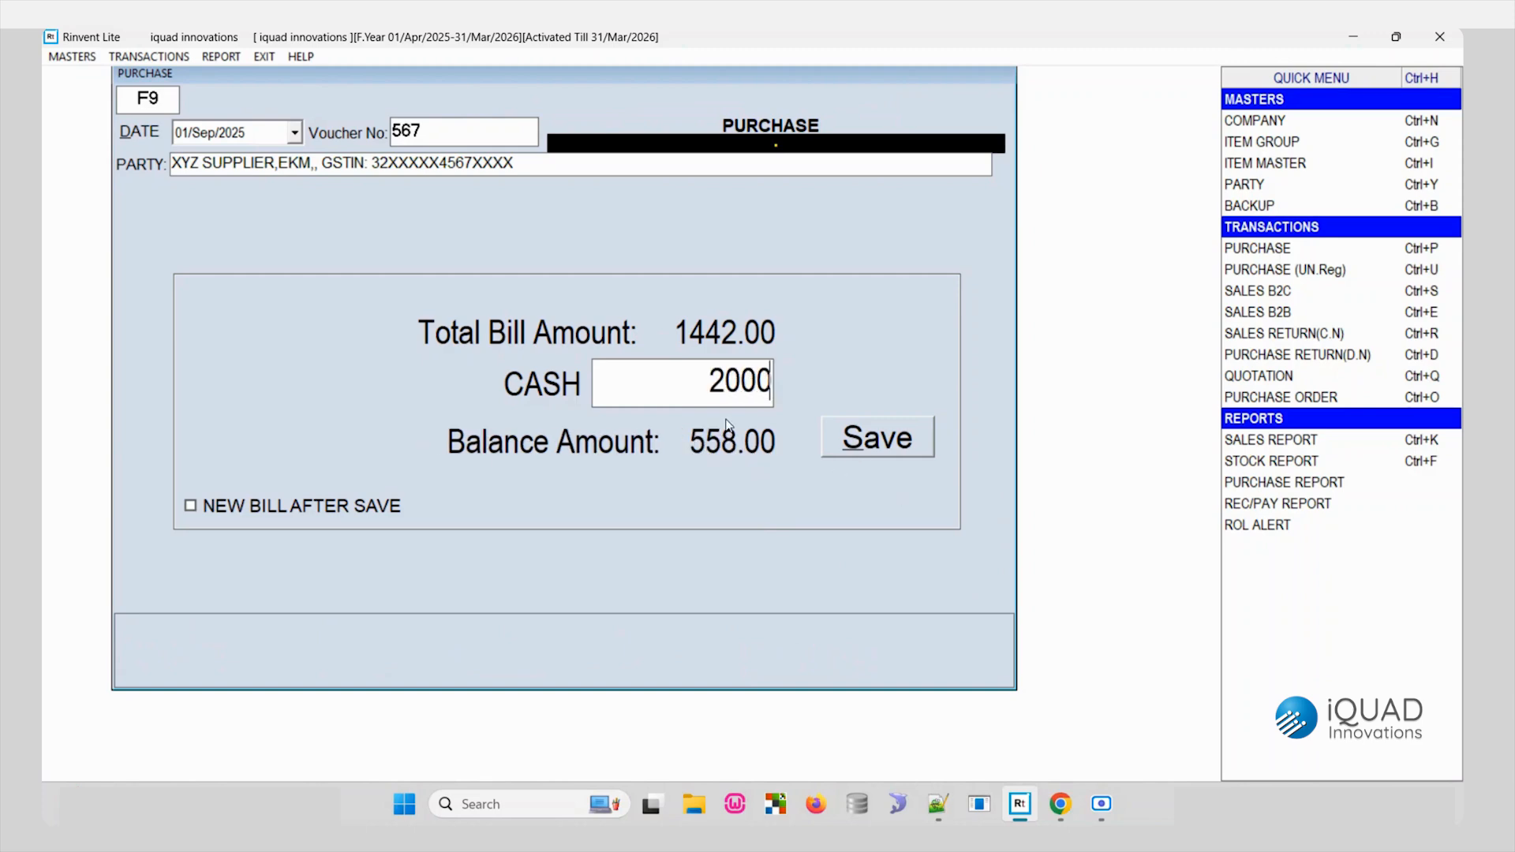
pyautogui.moveTo(691, 384); pyautogui.dragTo(970, 434)
pyautogui.write('1442')
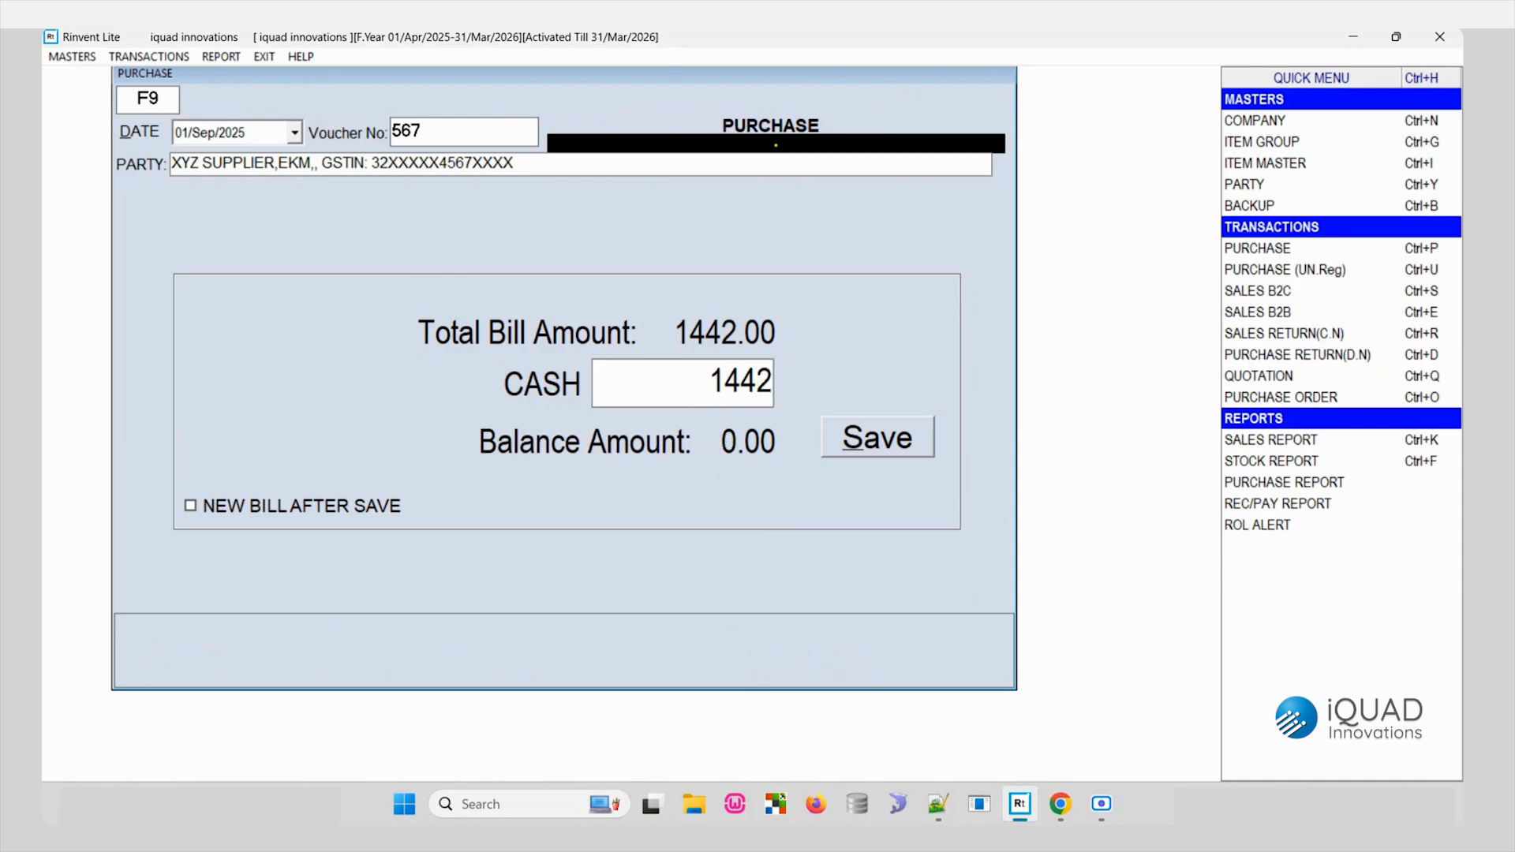
pyautogui.click(895, 438)
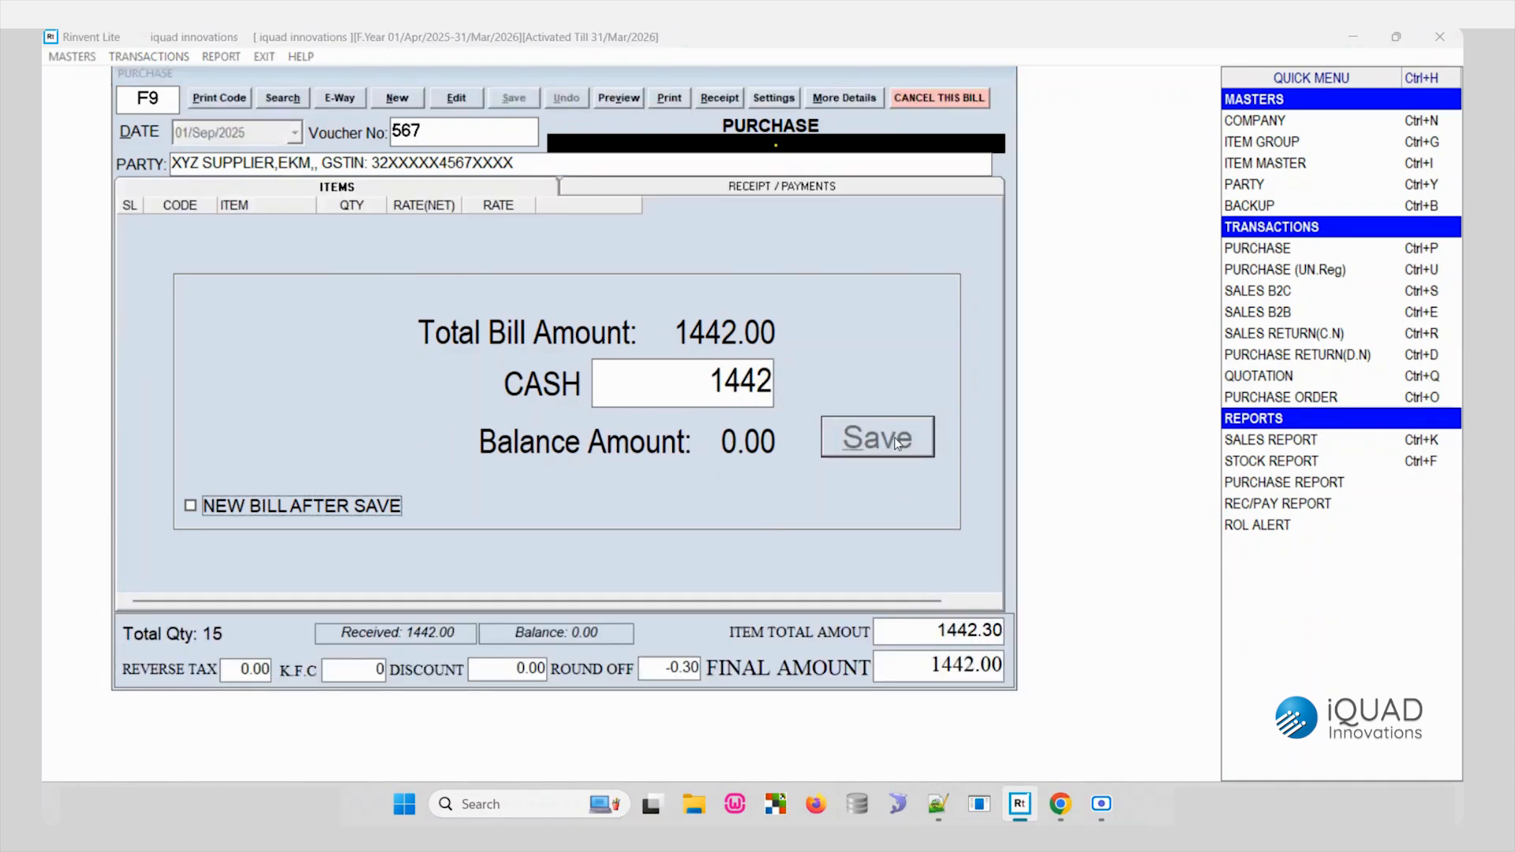
pyautogui.click(796, 475)
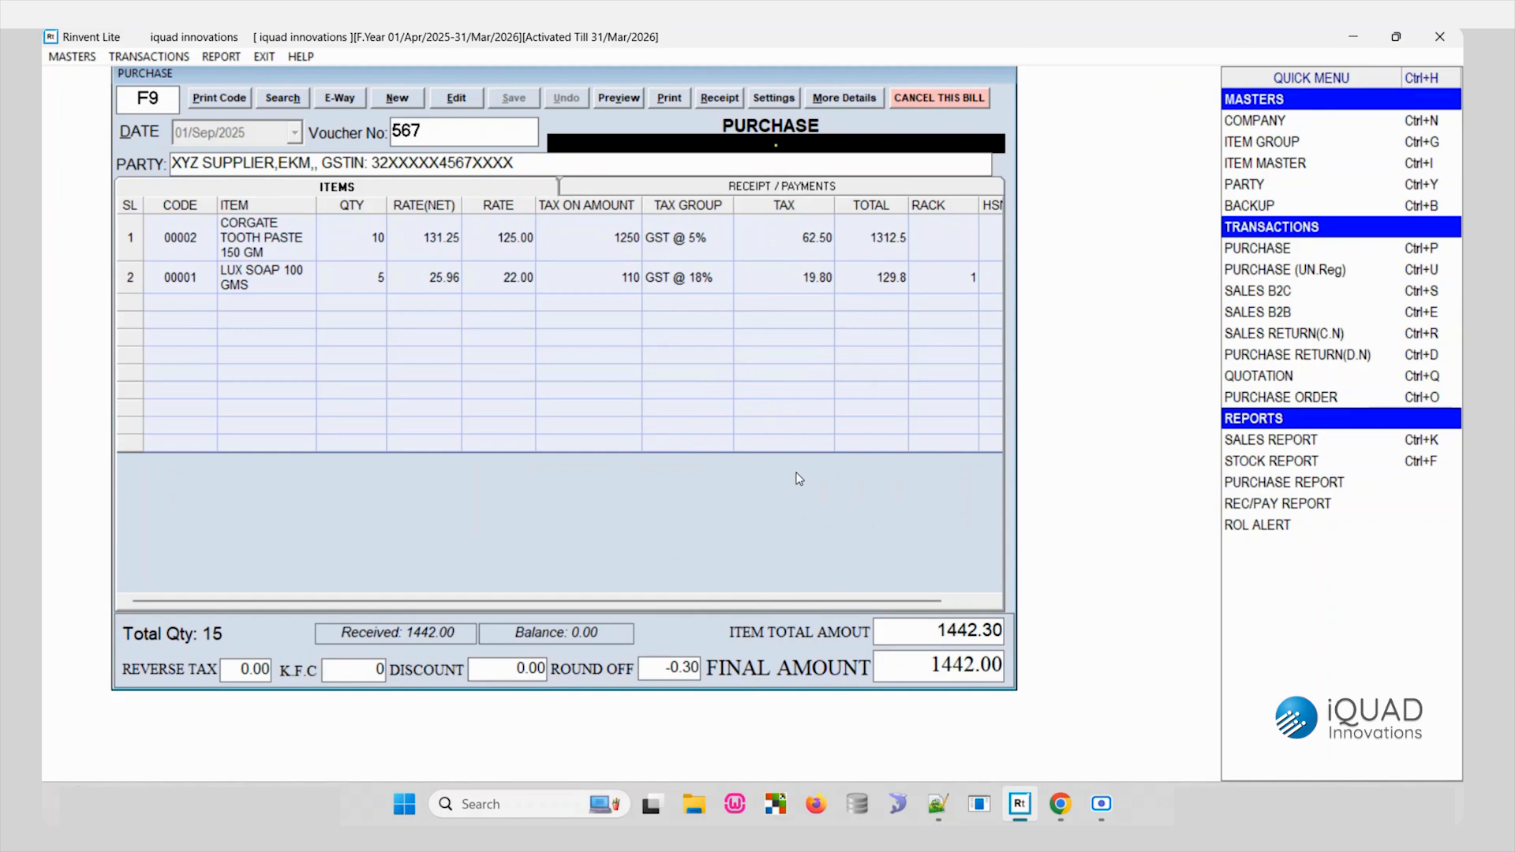
# - Close the purchase voucher and start a new Sales B2C bill for CASH CUSTOMER
pyautogui.press('Escape')
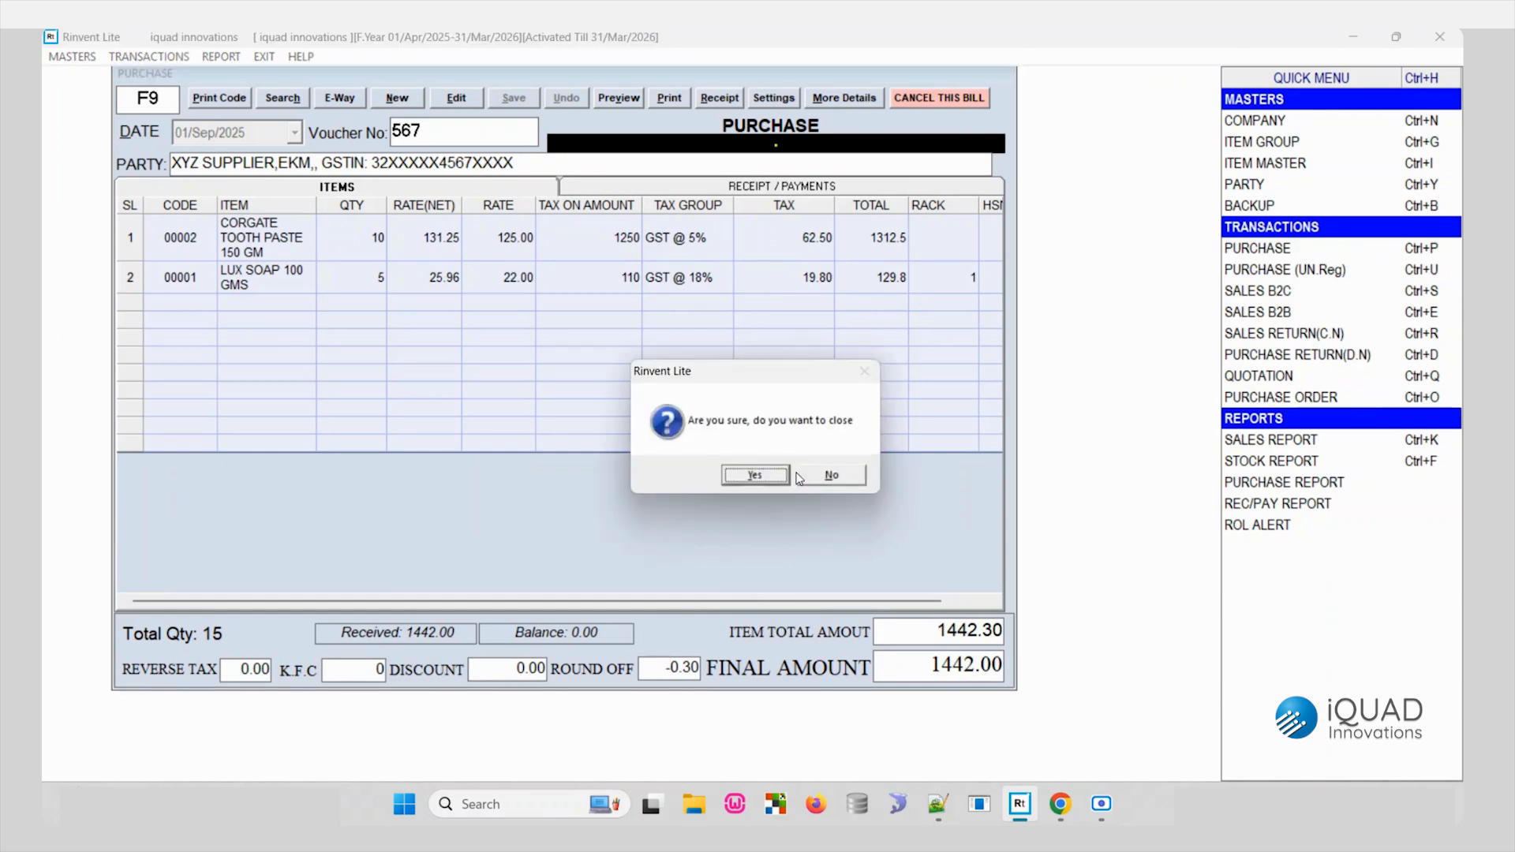
pyautogui.click(756, 474)
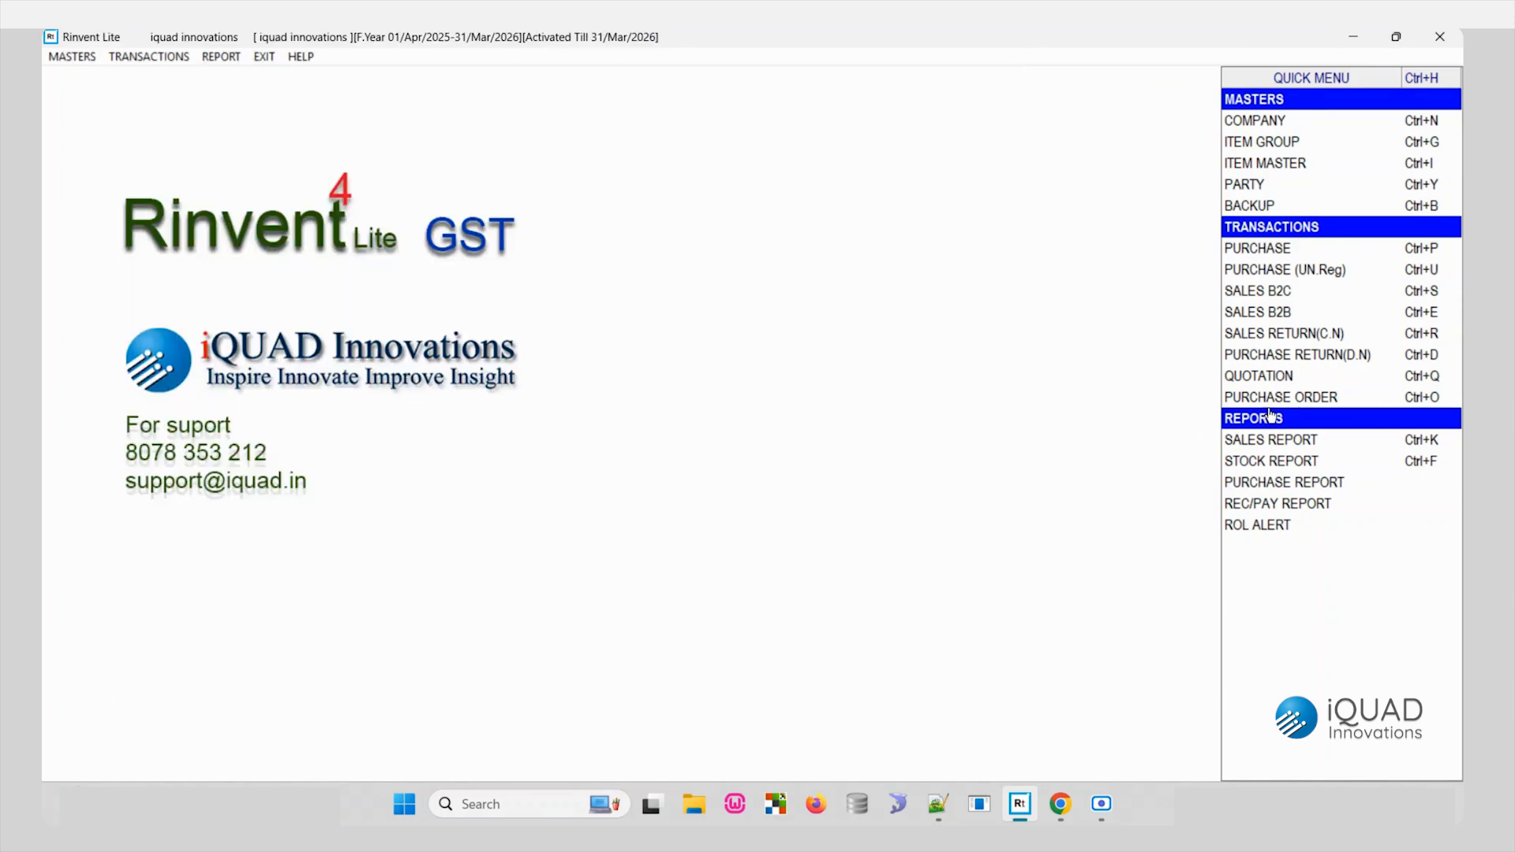
pyautogui.click(1276, 295)
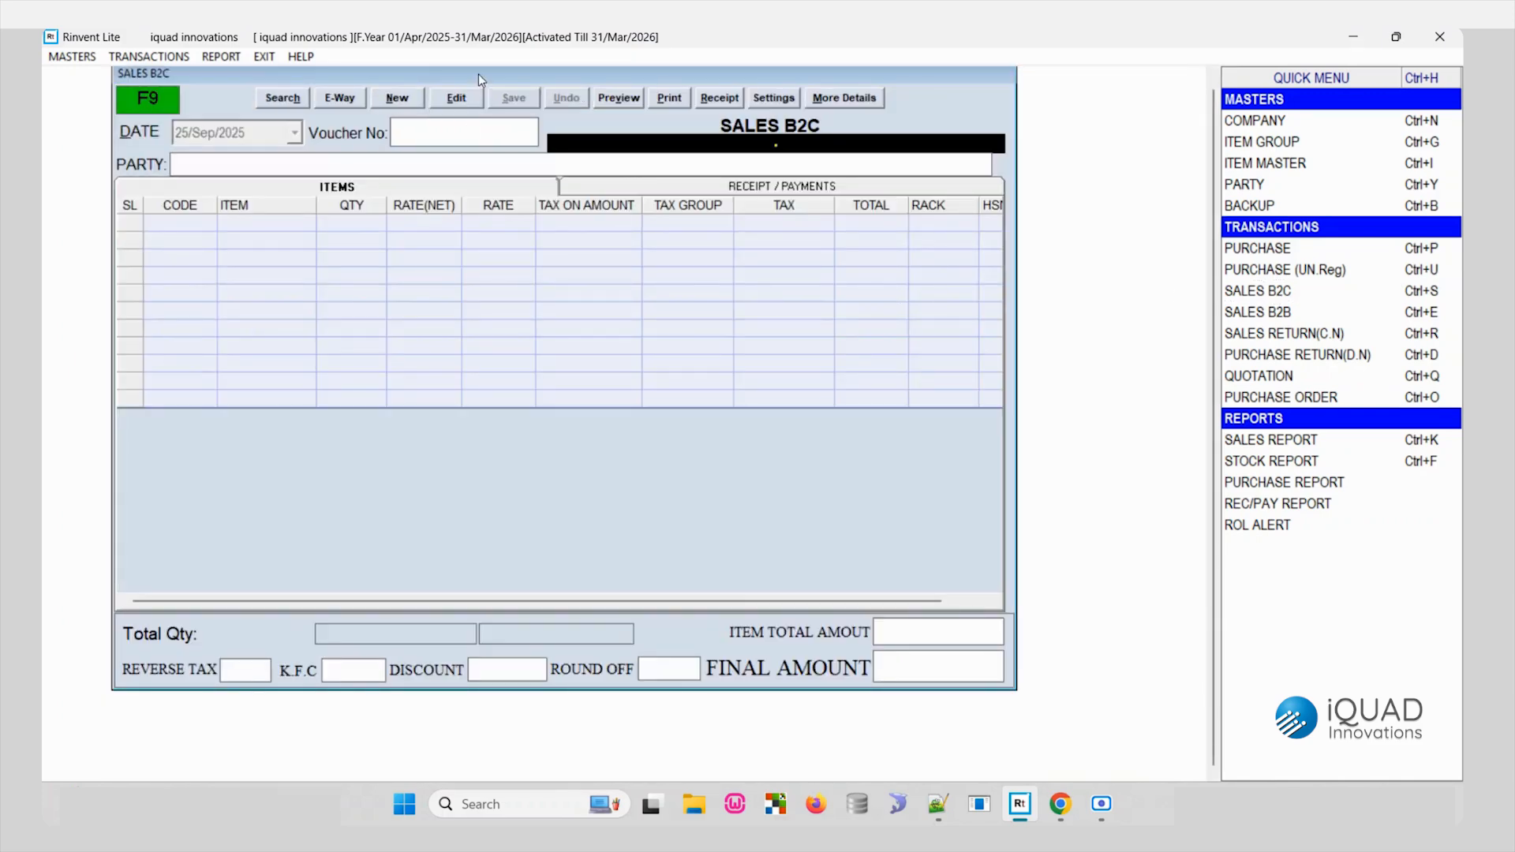
pyautogui.moveTo(478, 73); pyautogui.dragTo(494, 101)
pyautogui.click(418, 126)
pyautogui.write('C')
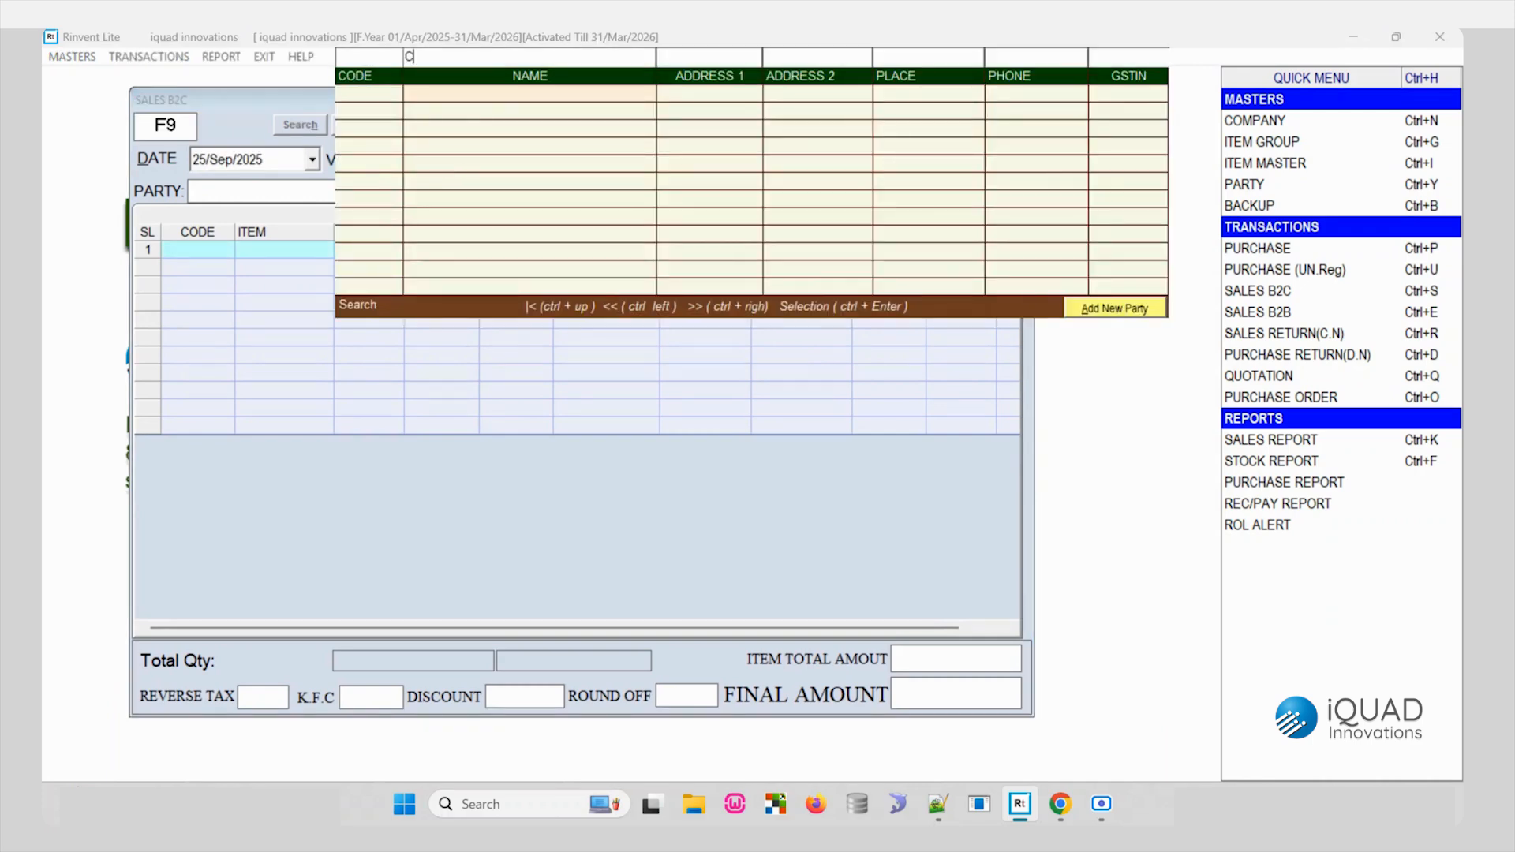
pyautogui.doubleClick(451, 95)
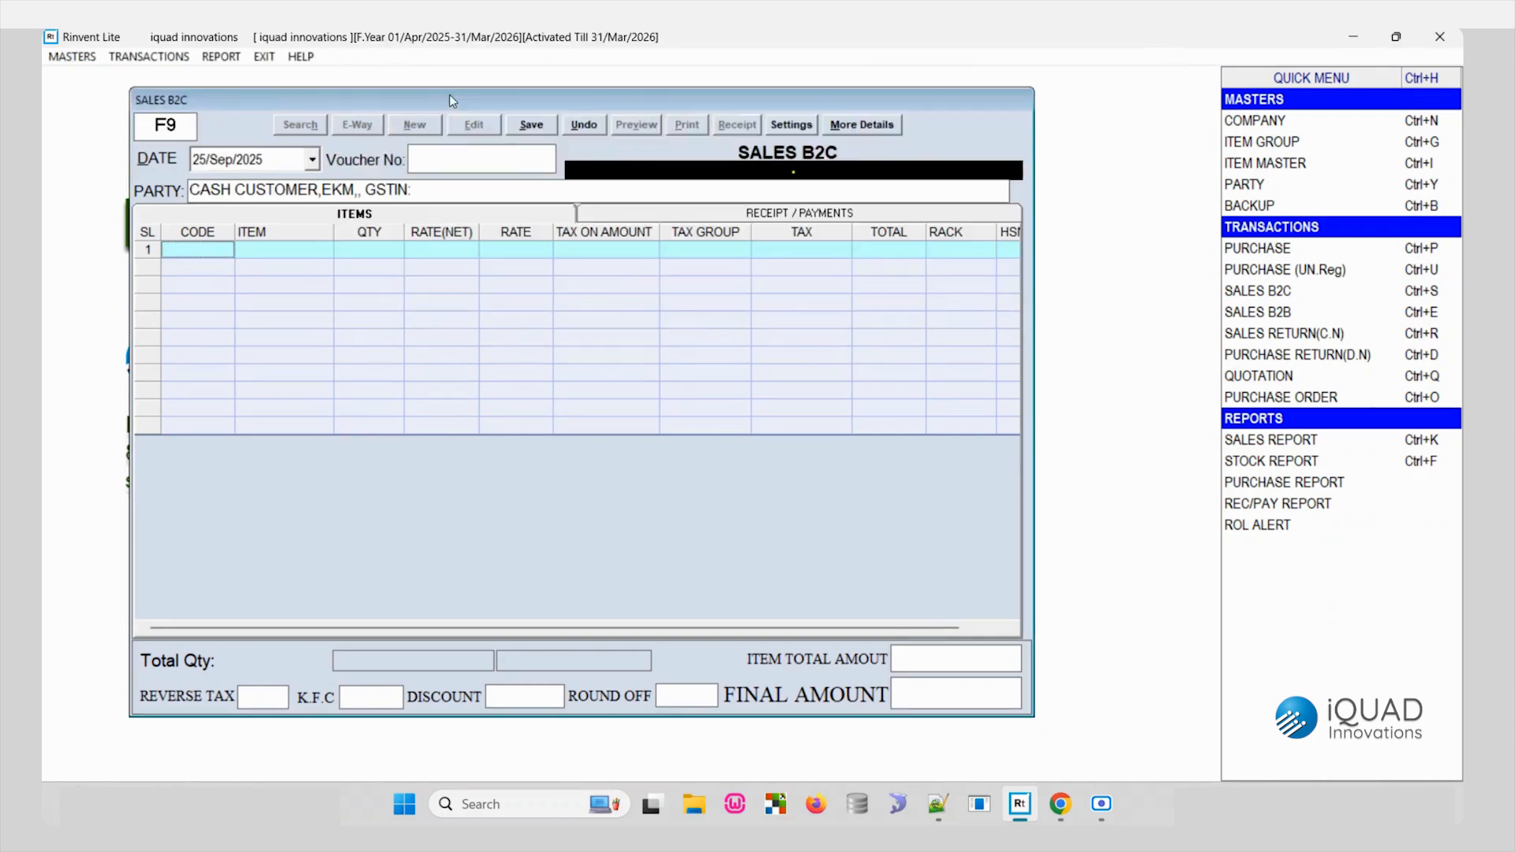
pyautogui.click(441, 190)
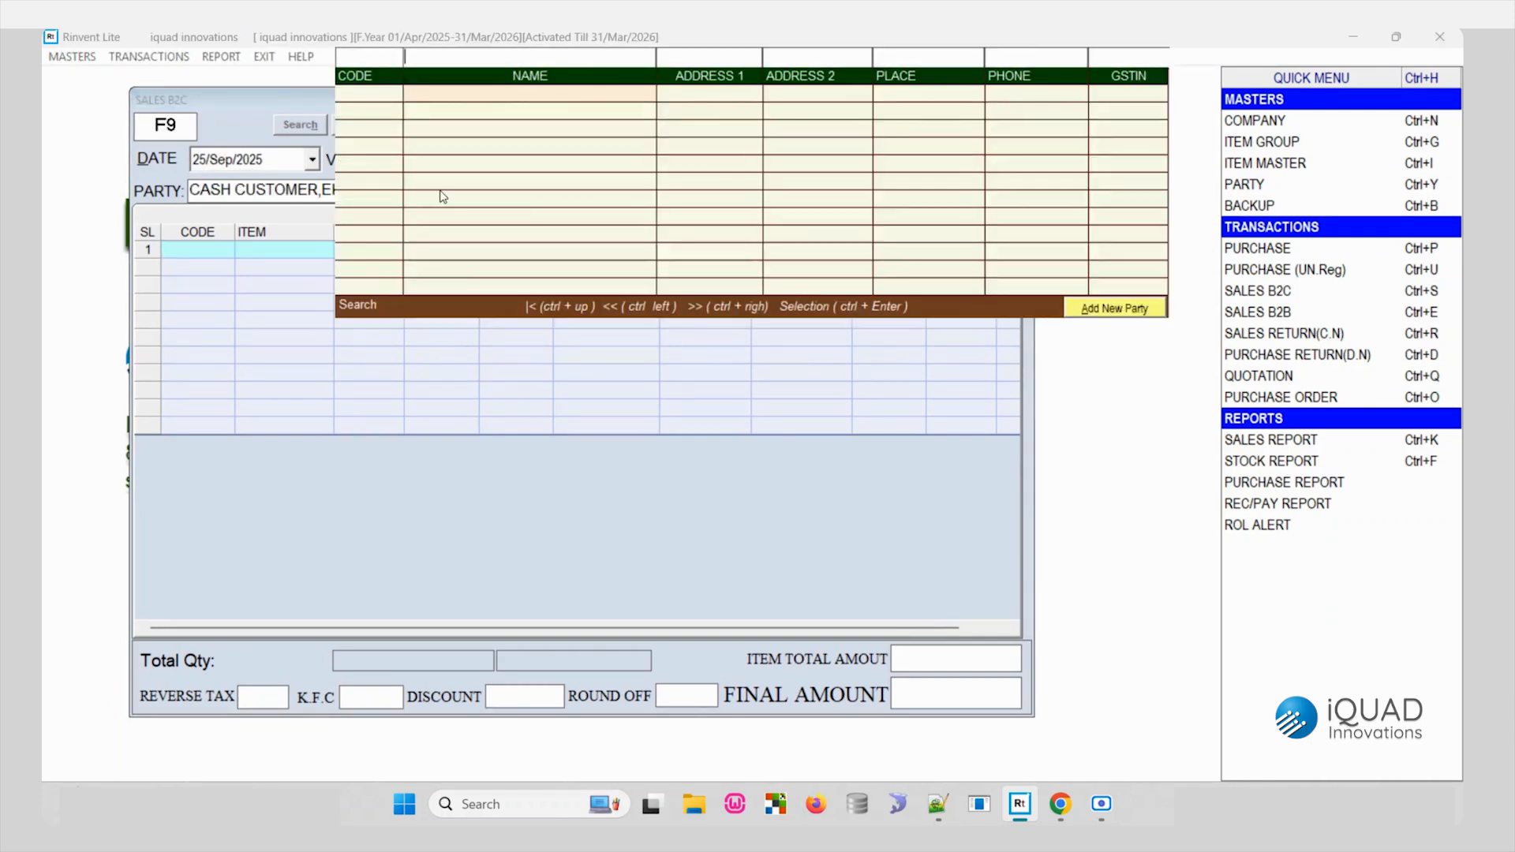
pyautogui.click(1126, 309)
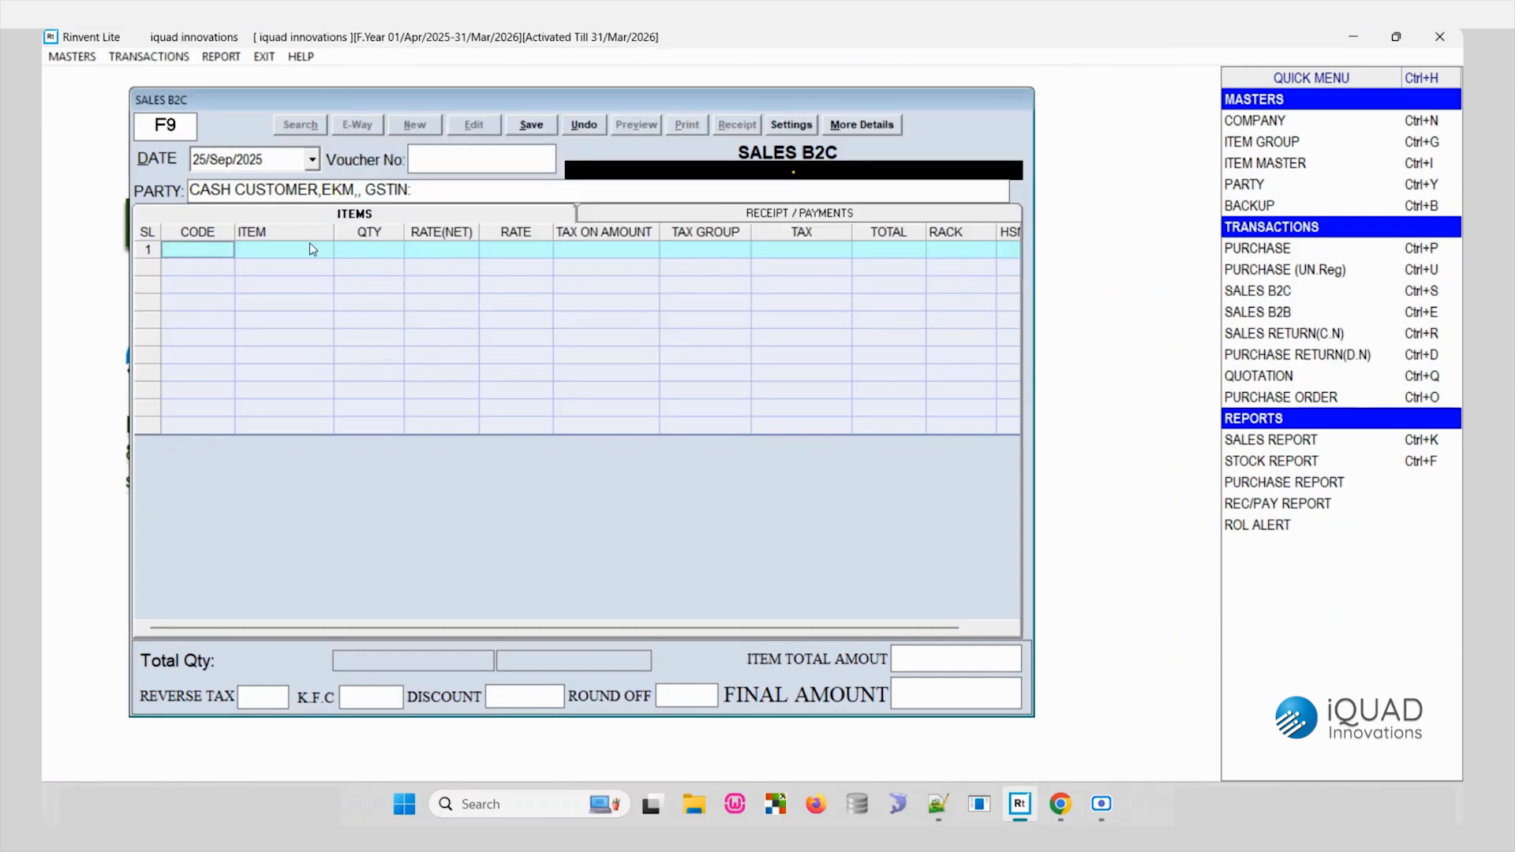
# - Add LUX SOAP 100 GMS to the sales bill with a quantity of 2
pyautogui.press('Return')
pyautogui.write('LU')
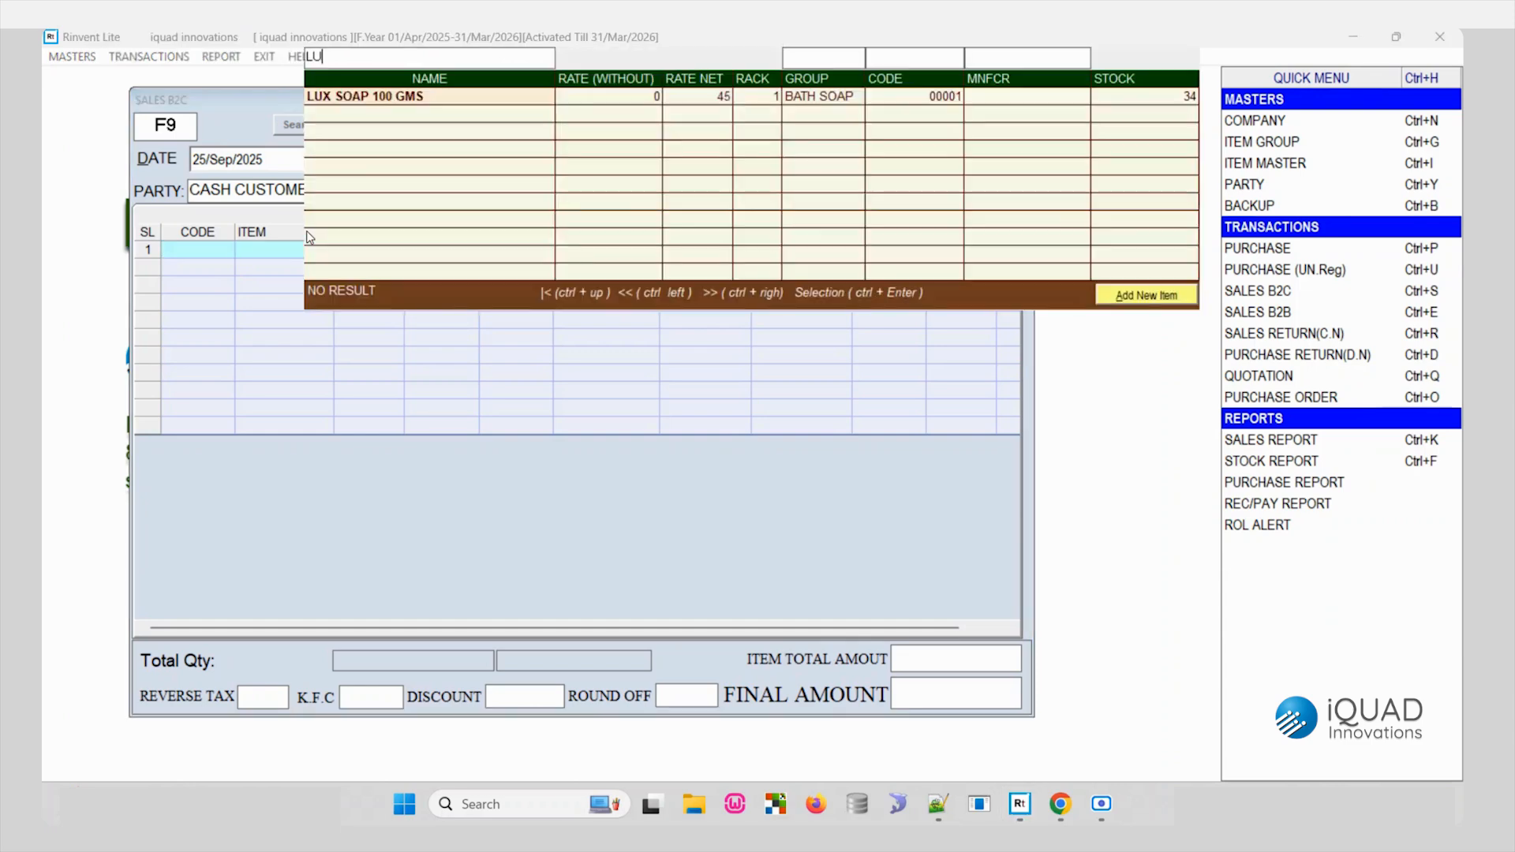
pyautogui.press('Return')
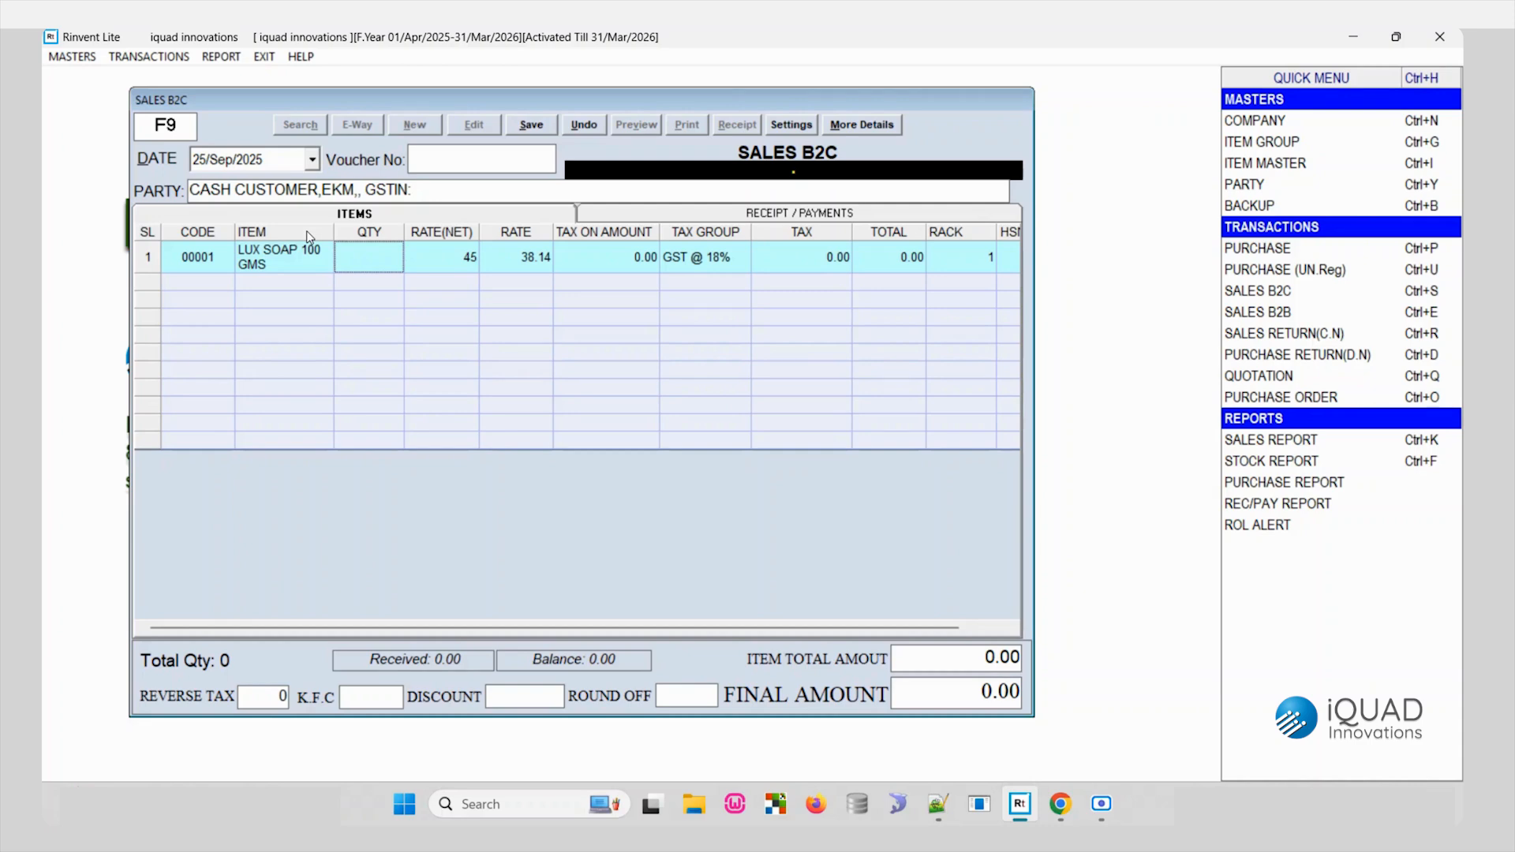
pyautogui.write('2')
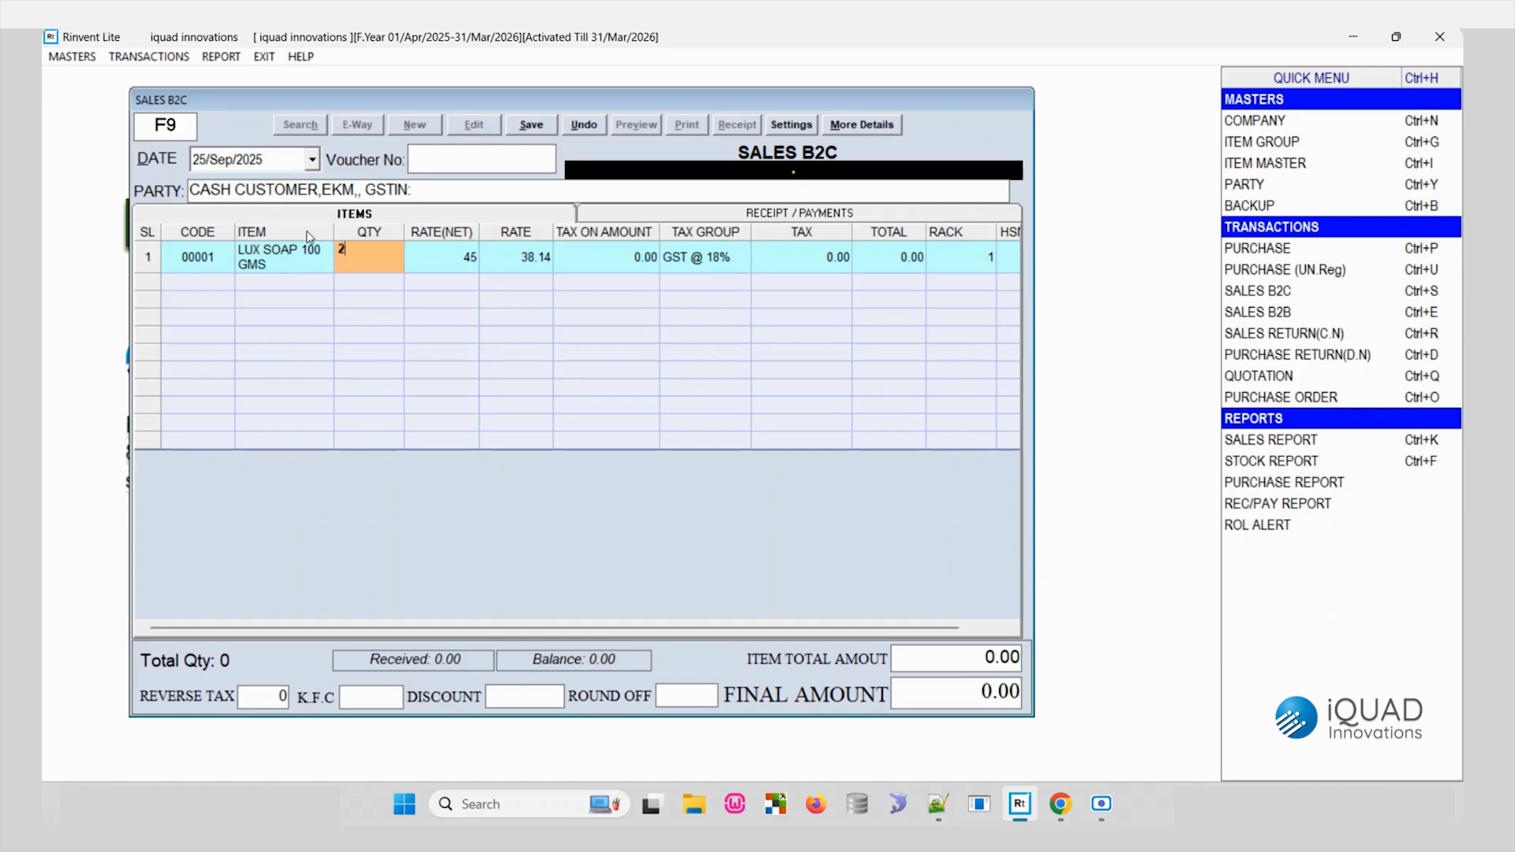
pyautogui.press('Return')
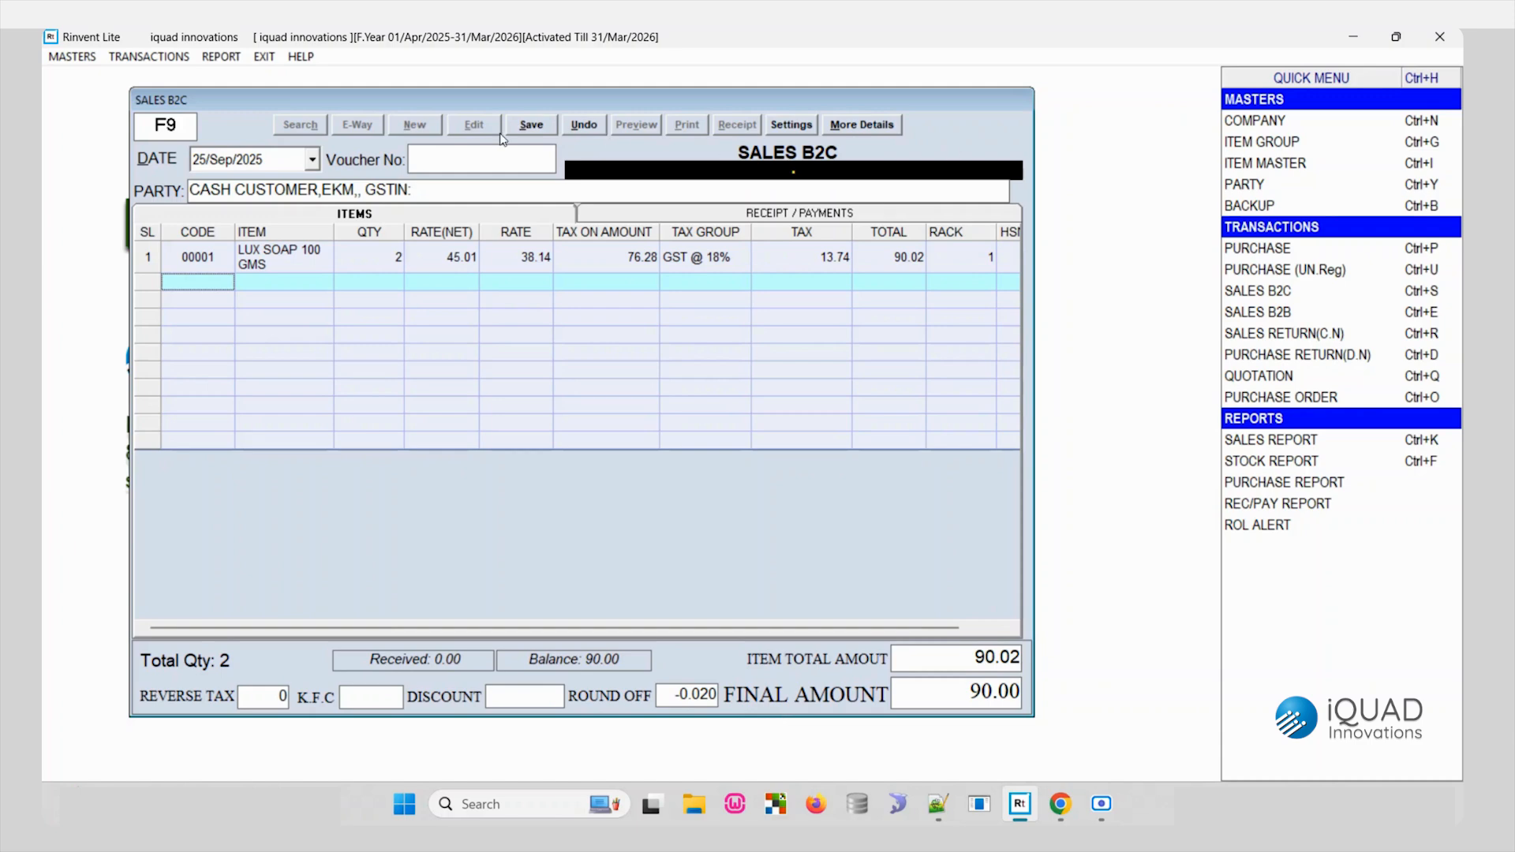
# - Save the sales bill with 100 received in cash
pyautogui.click(522, 126)
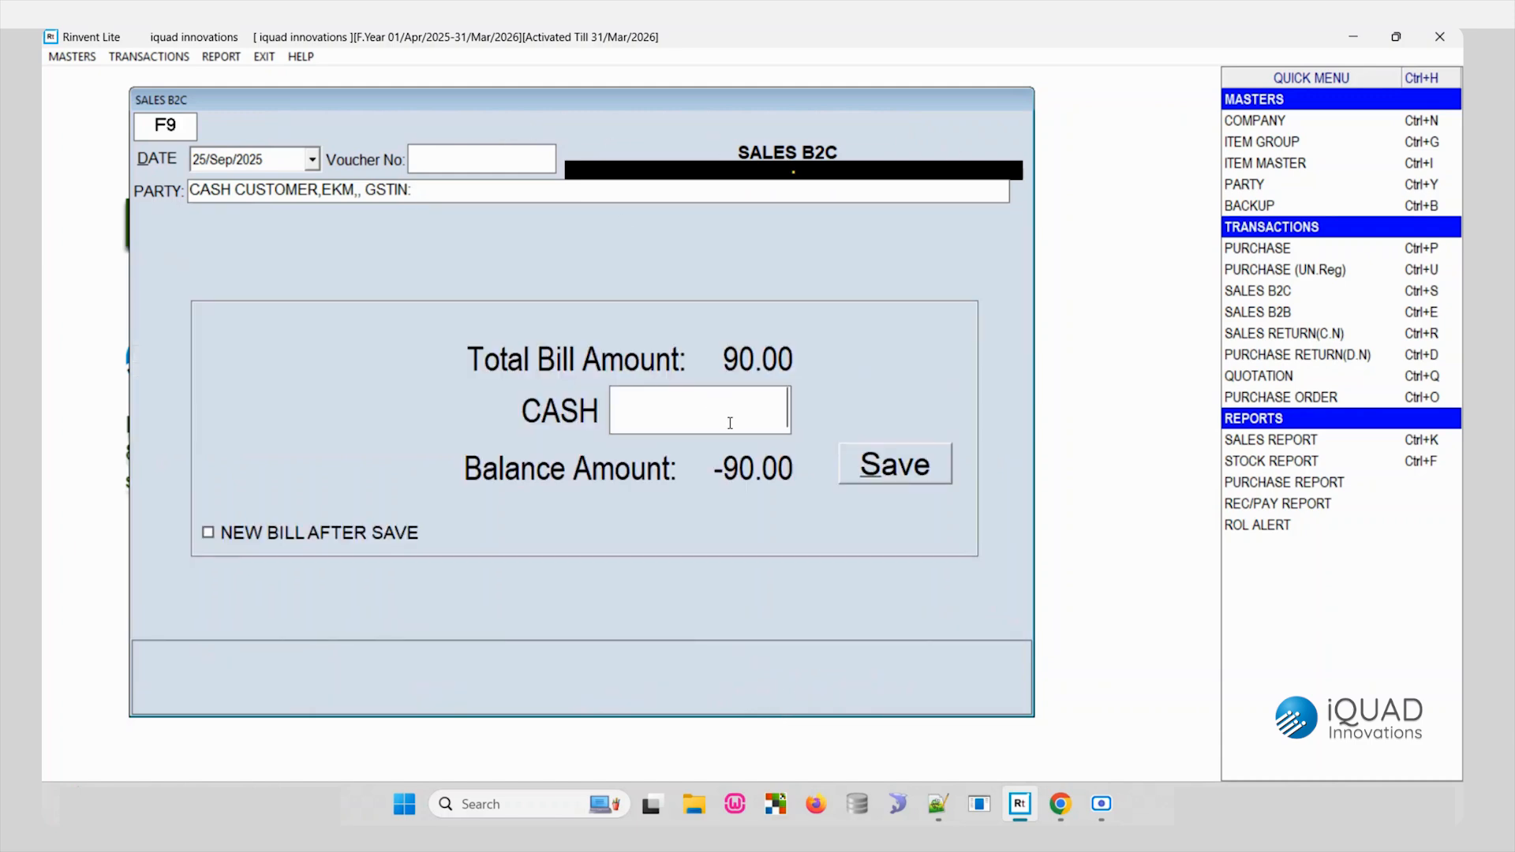
pyautogui.write('100')
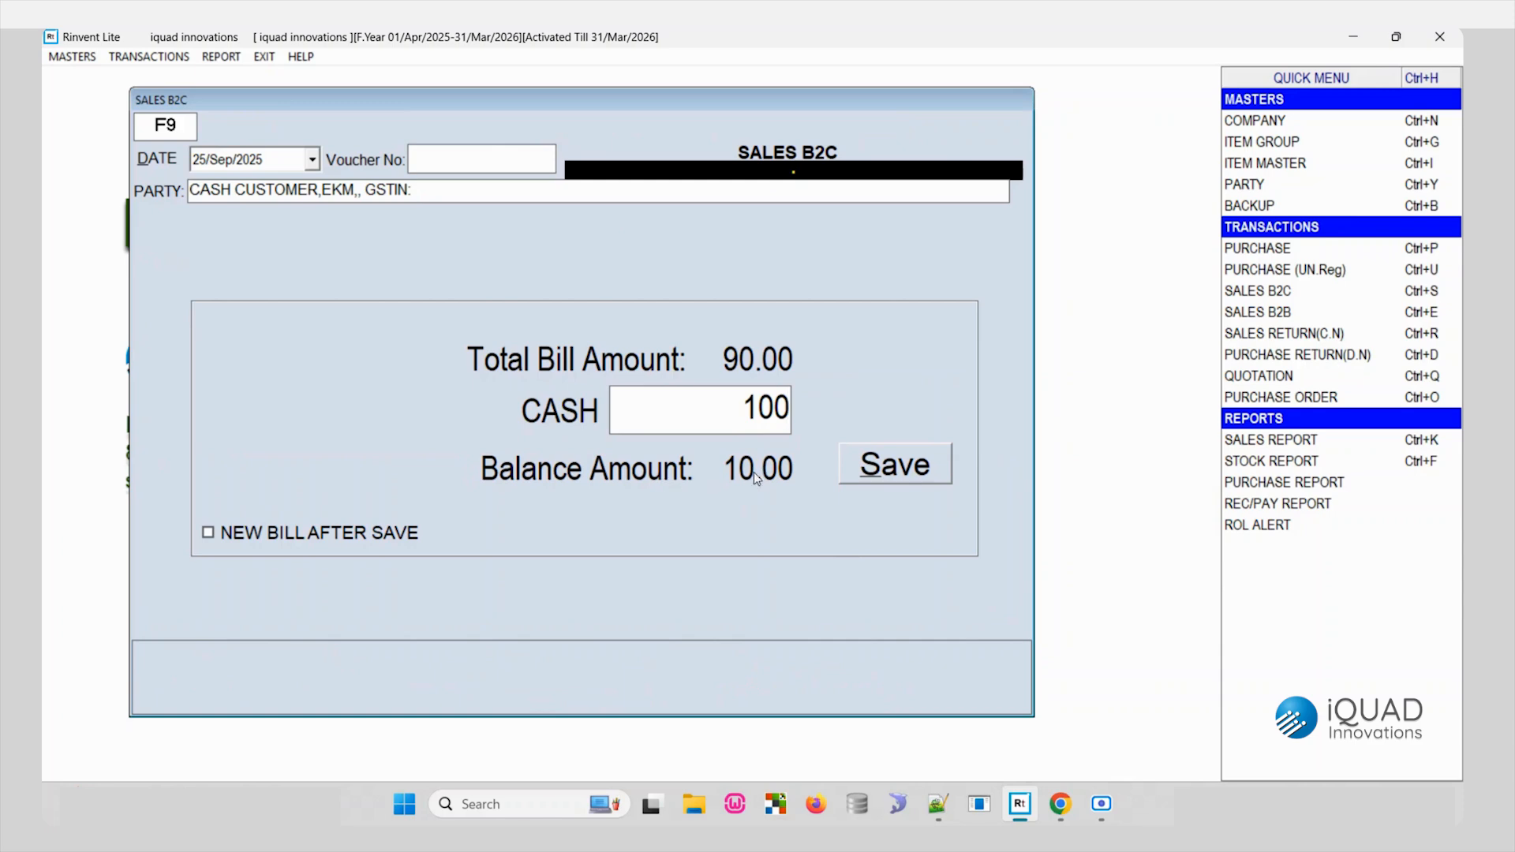
pyautogui.click(907, 472)
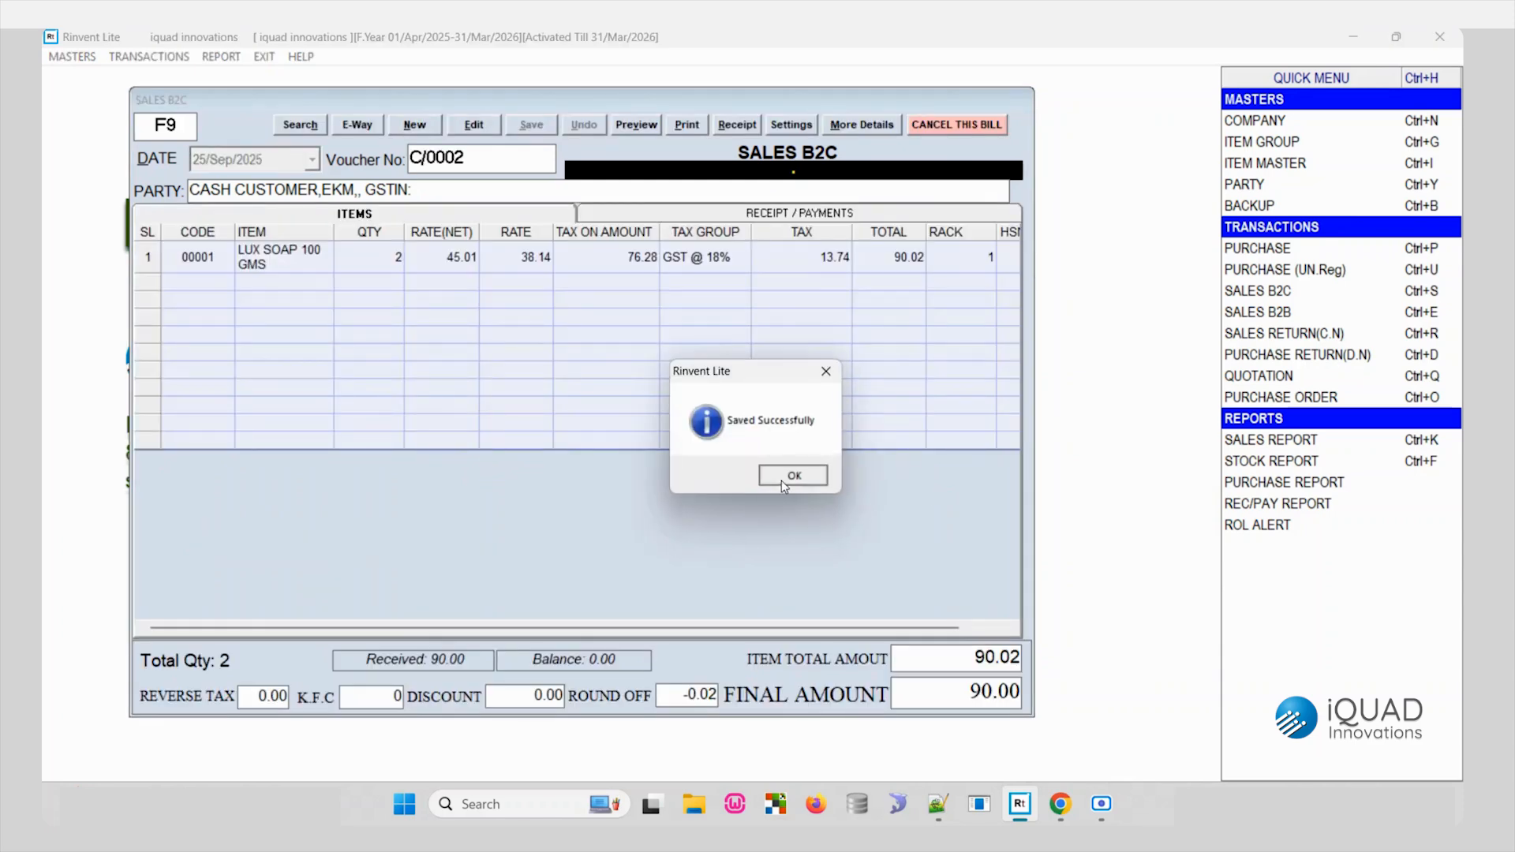
pyautogui.click(785, 479)
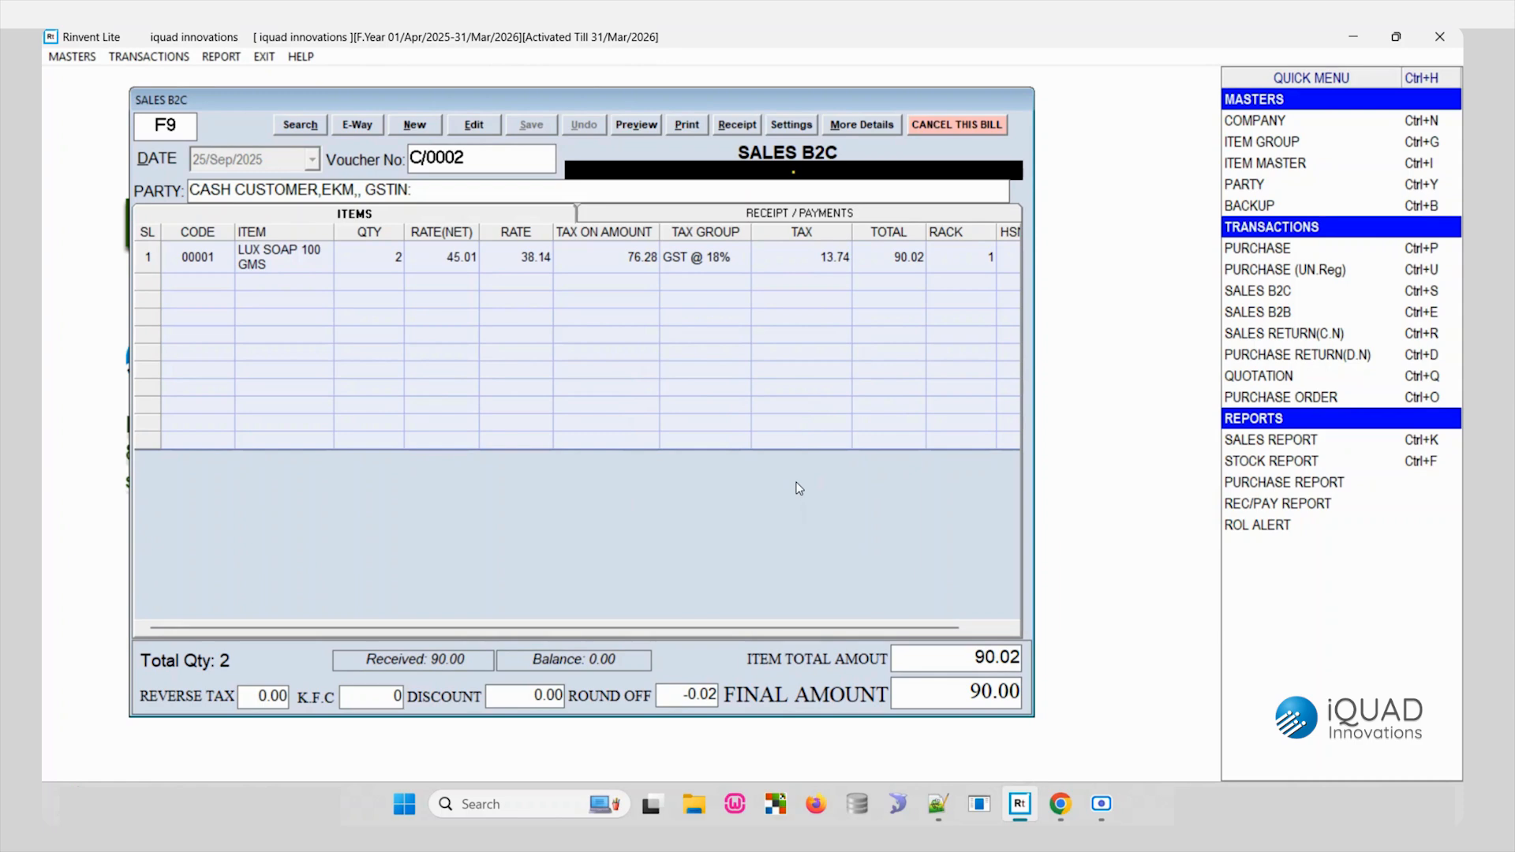
pyautogui.press('Escape')
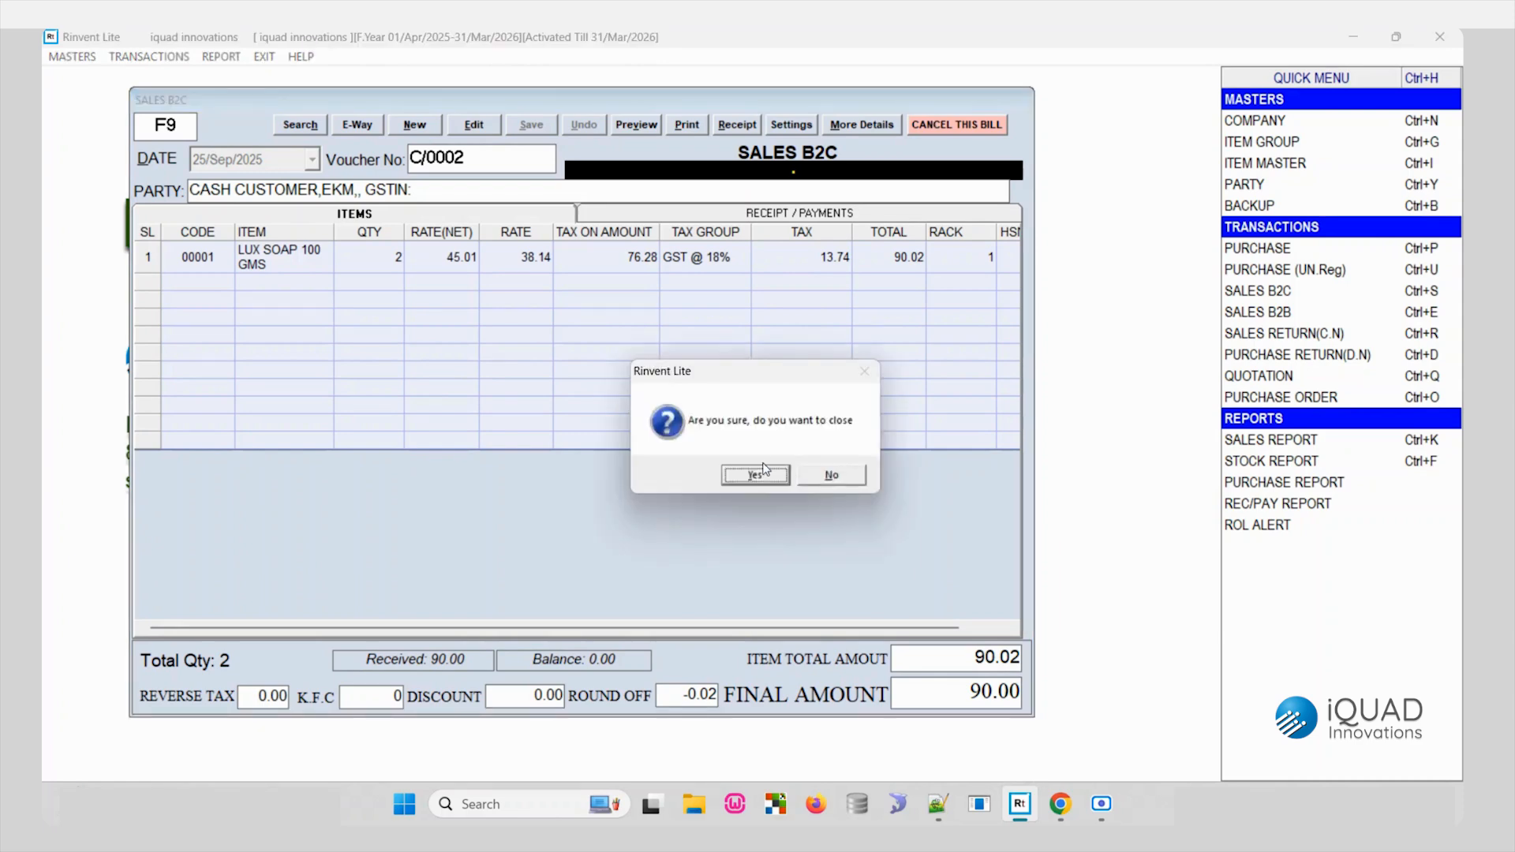
pyautogui.click(852, 476)
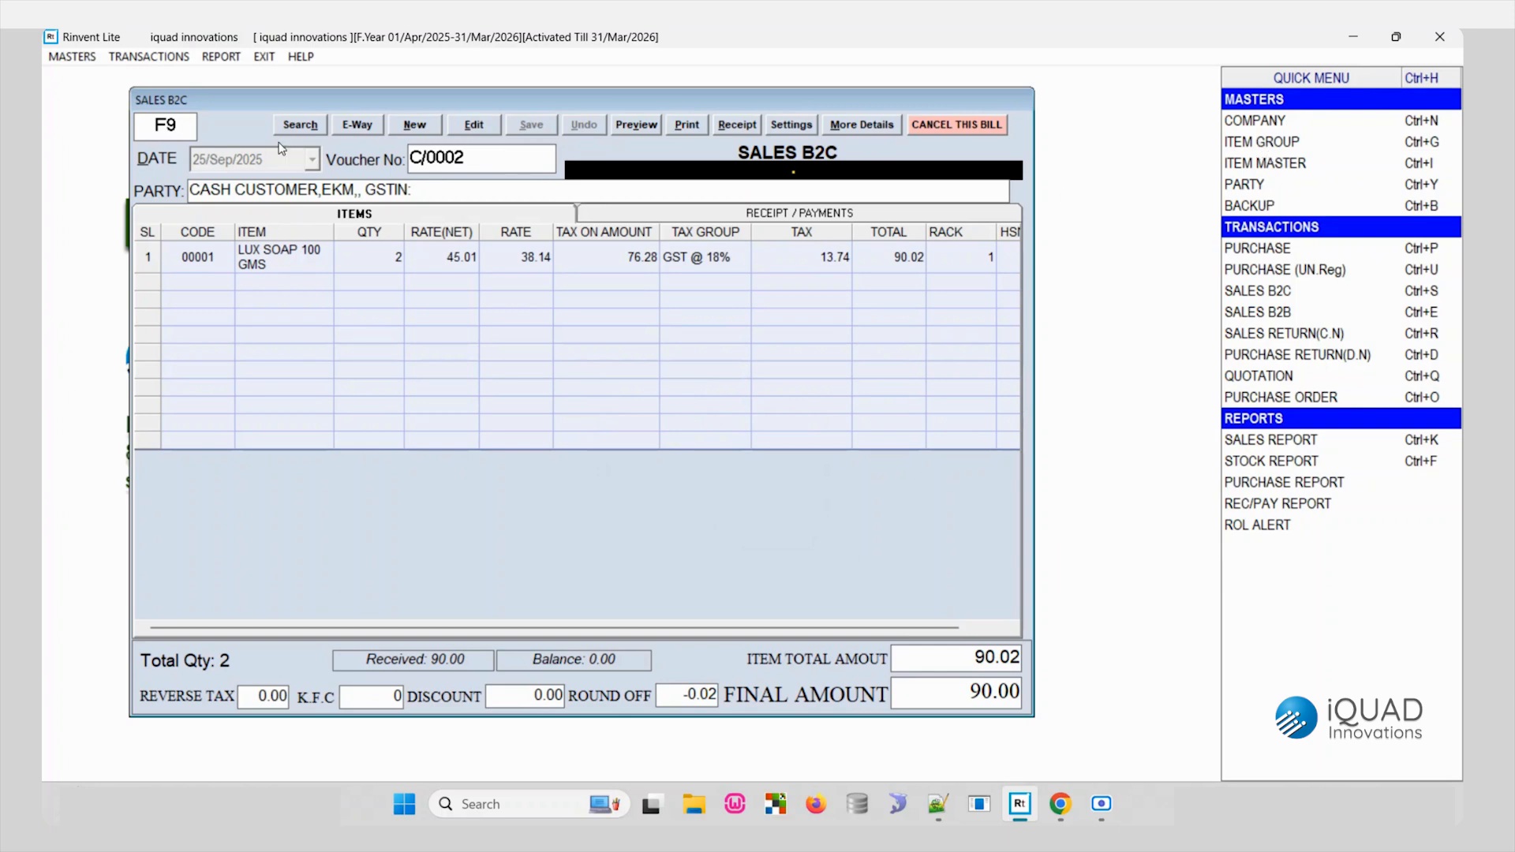
pyautogui.click(77, 60)
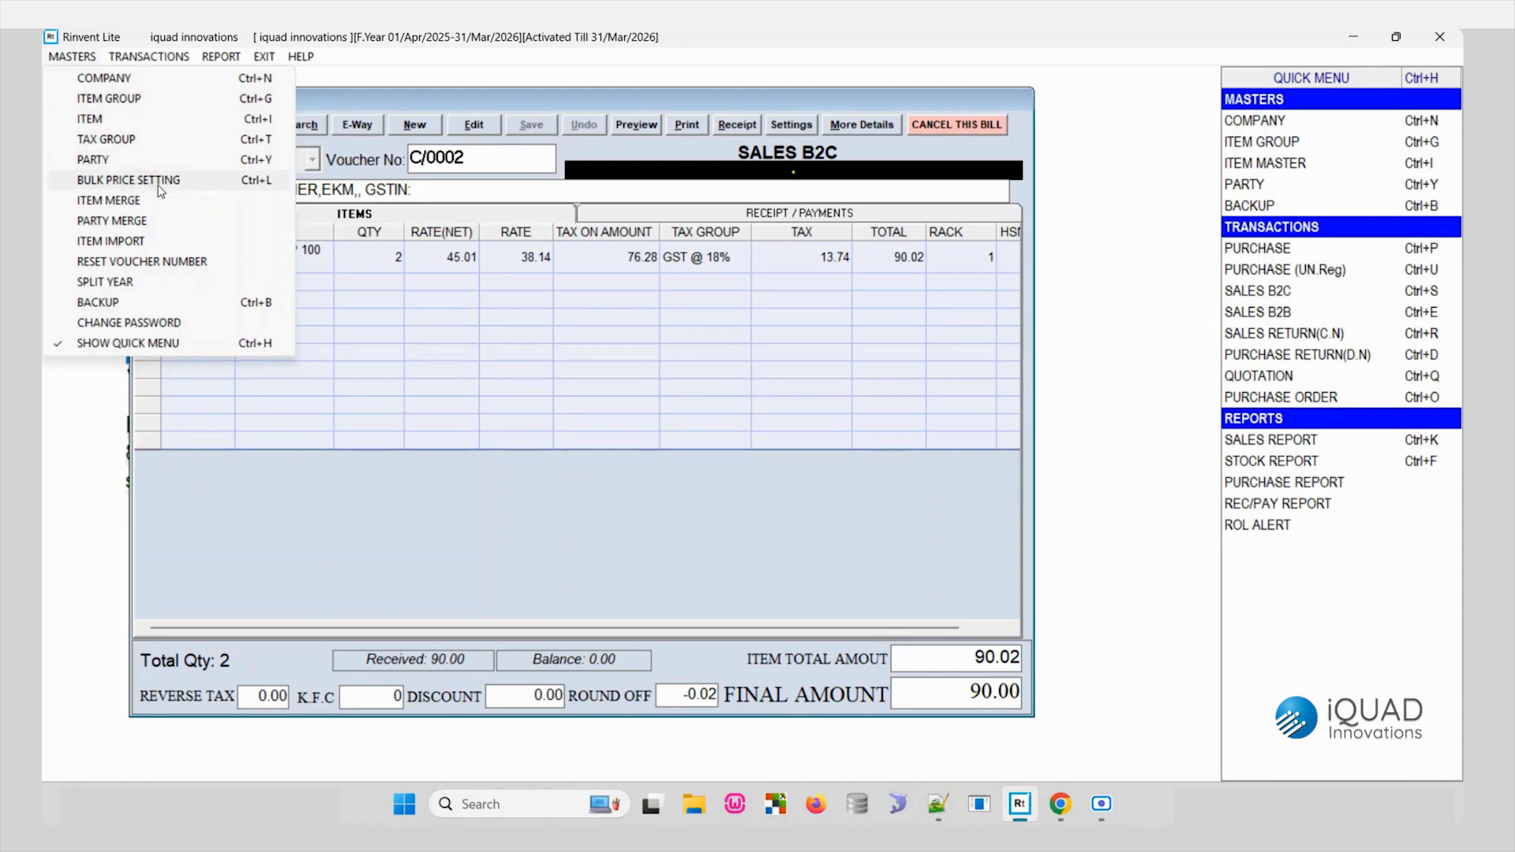
pyautogui.moveTo(125, 56)
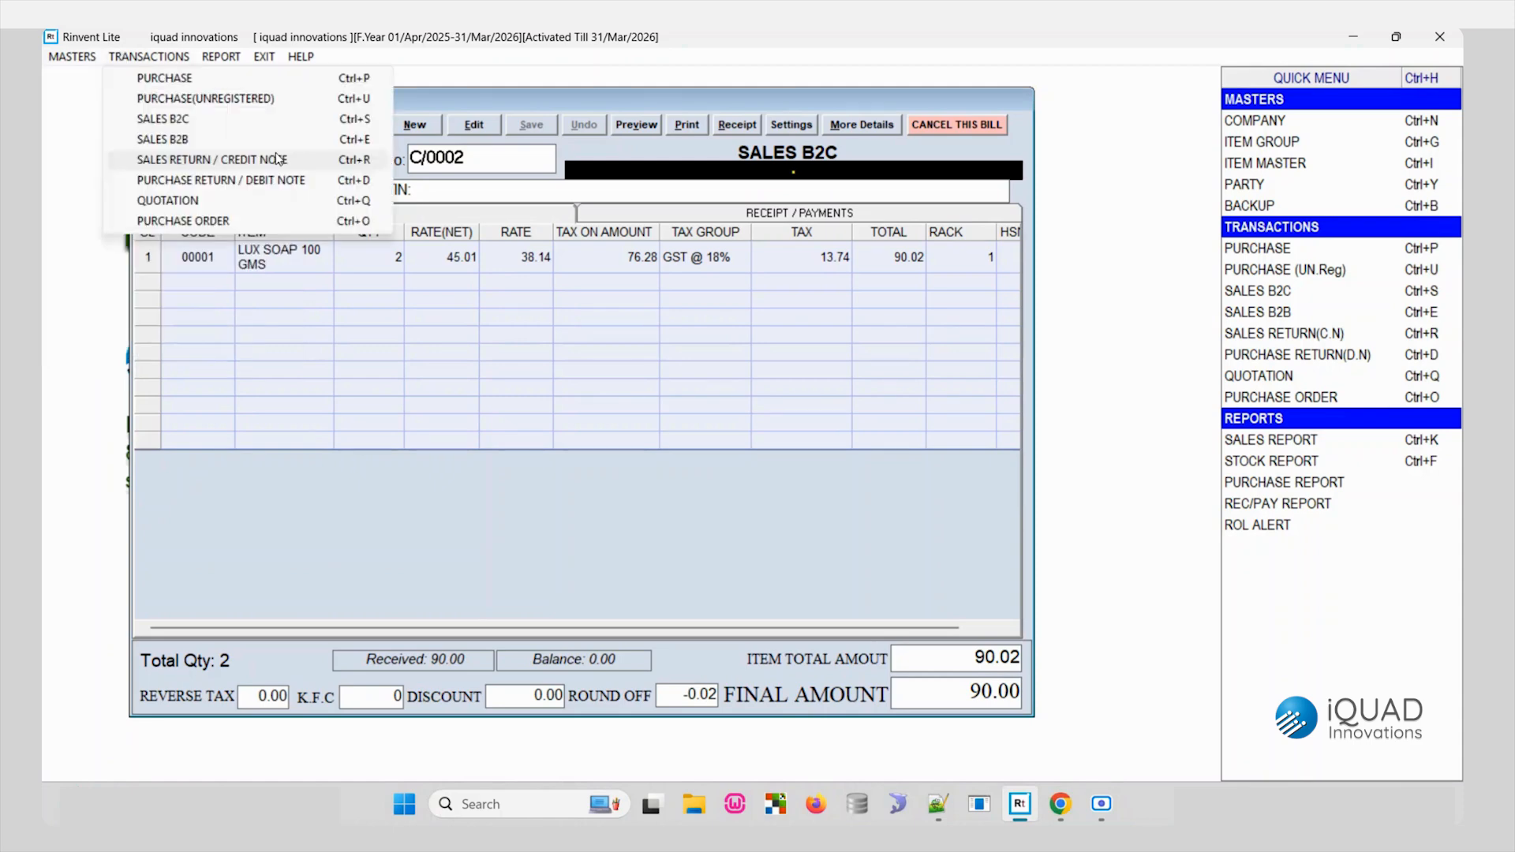
pyautogui.click(493, 60)
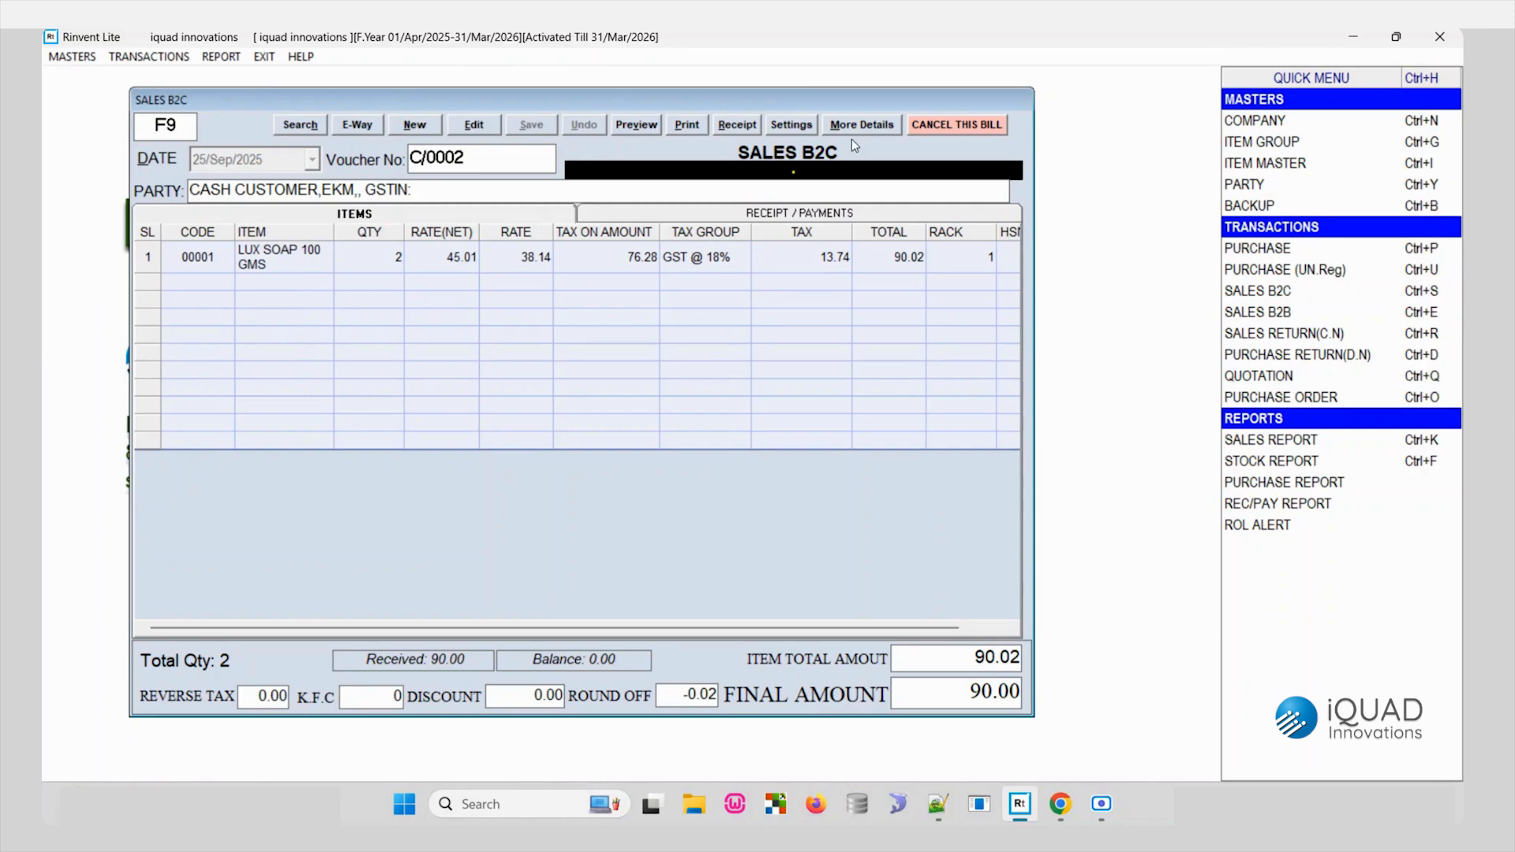
# - Close the sales bill and examine the stock report for all item groups till 31/Mar/2026
pyautogui.click(950, 124)
pyautogui.press('Return')
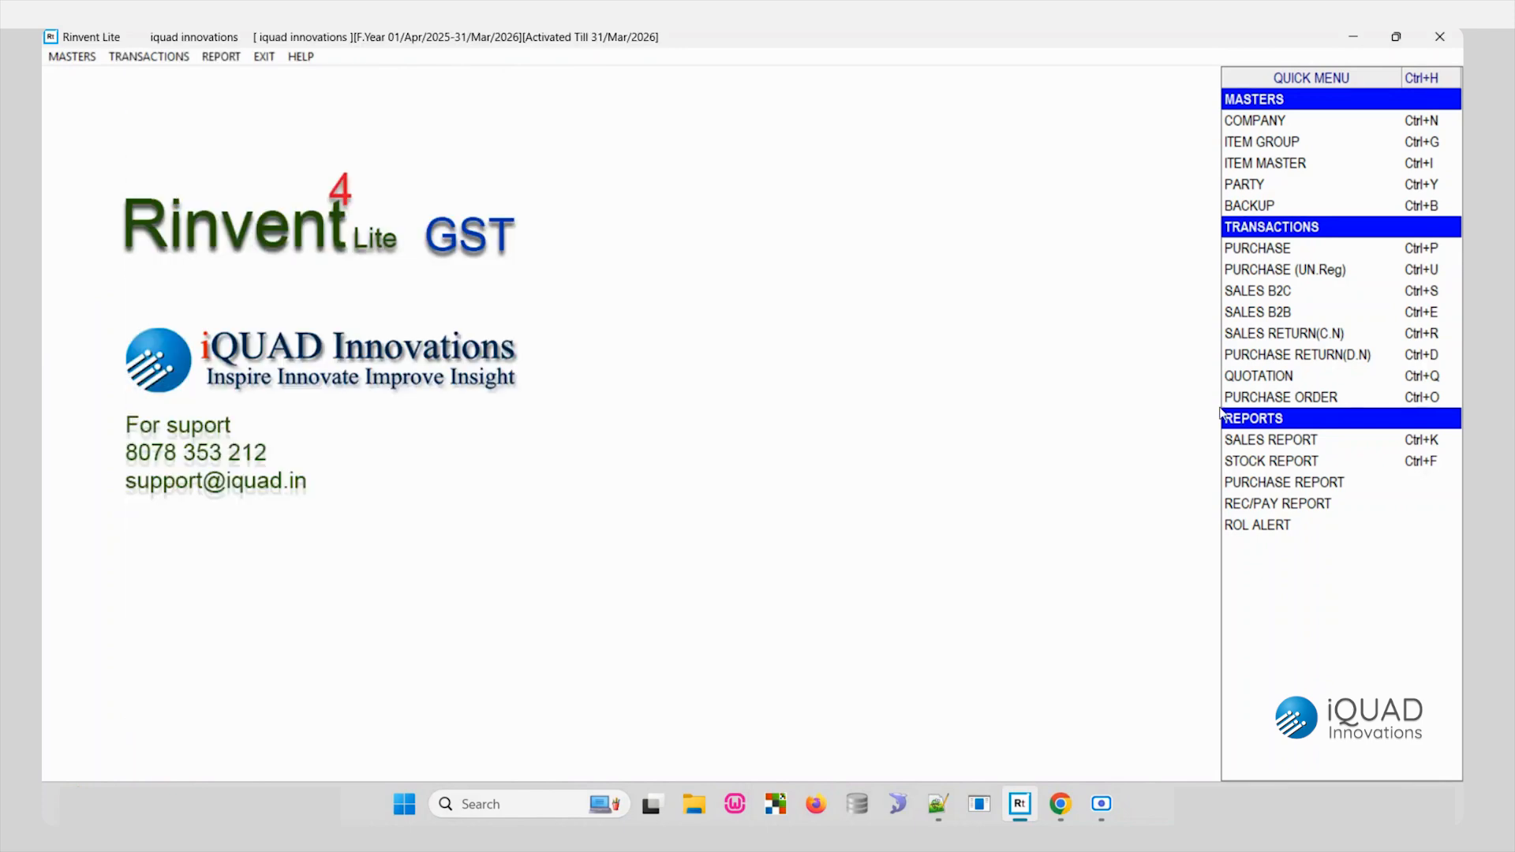
pyautogui.click(213, 58)
pyautogui.click(236, 79)
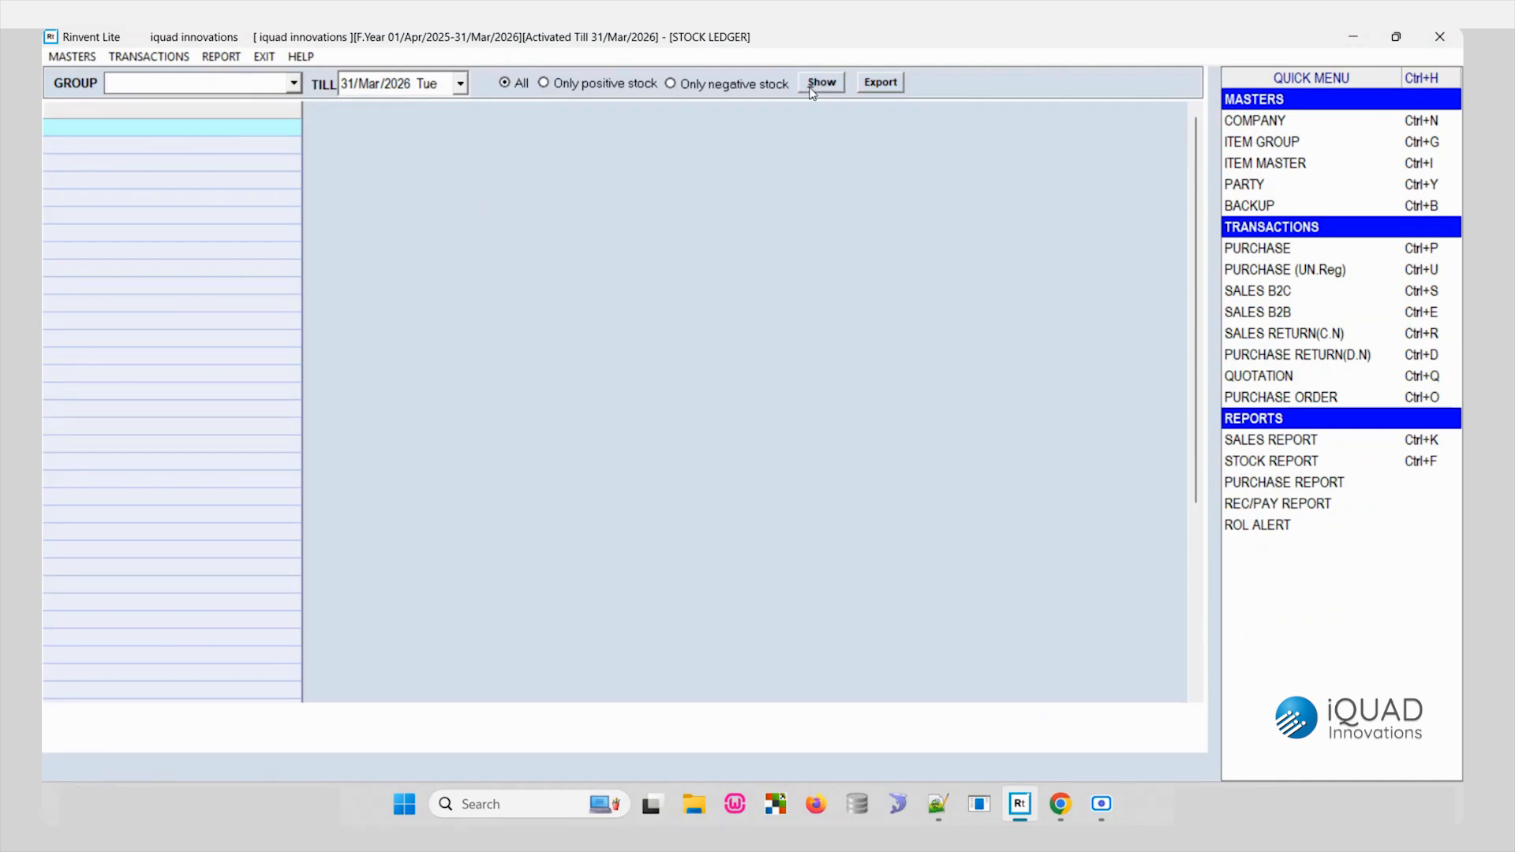
pyautogui.click(822, 83)
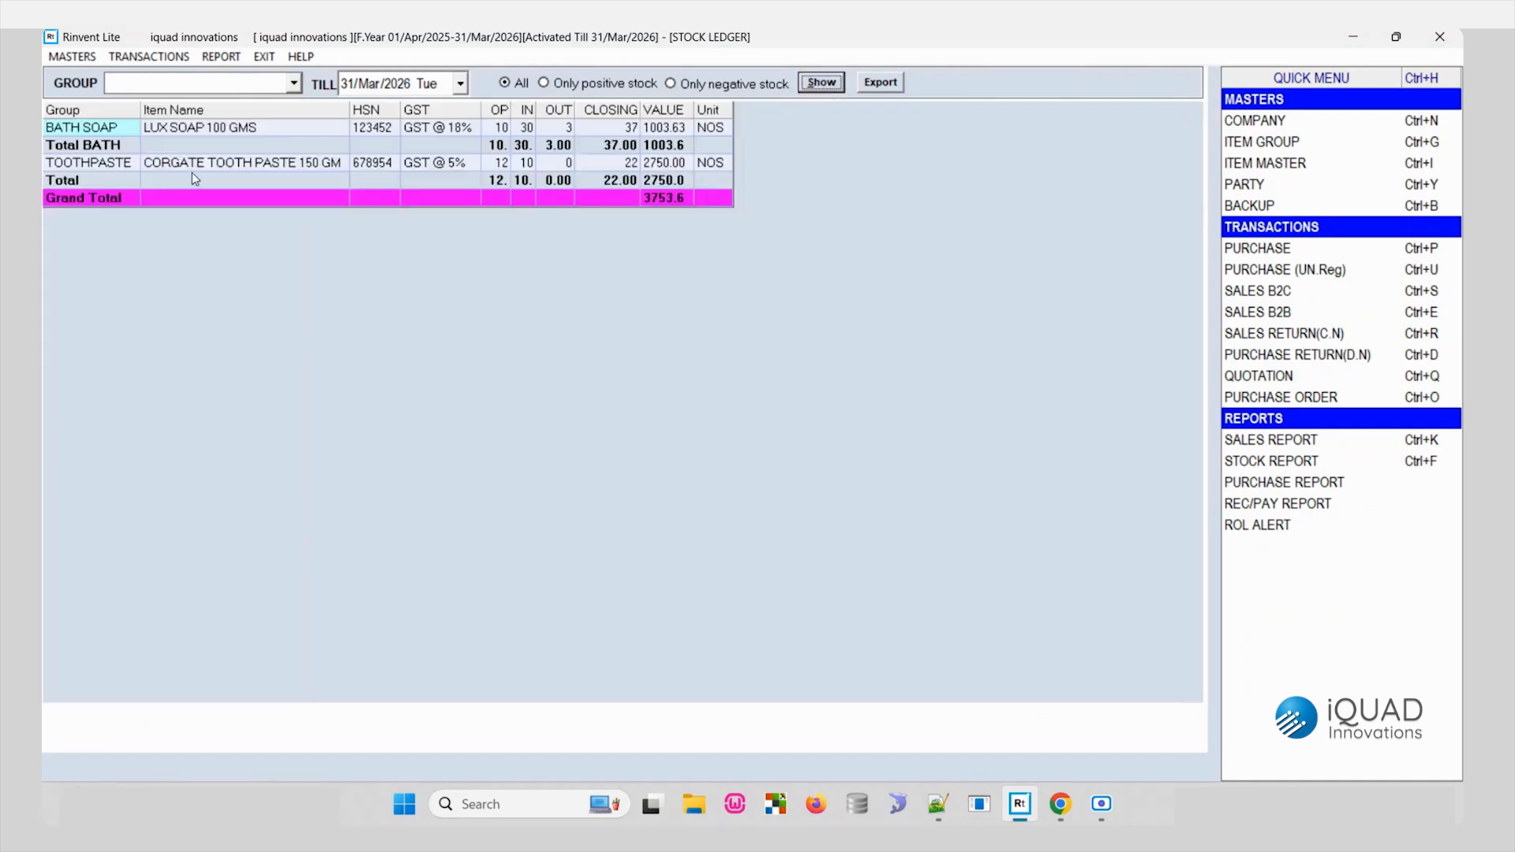
pyautogui.click(127, 148)
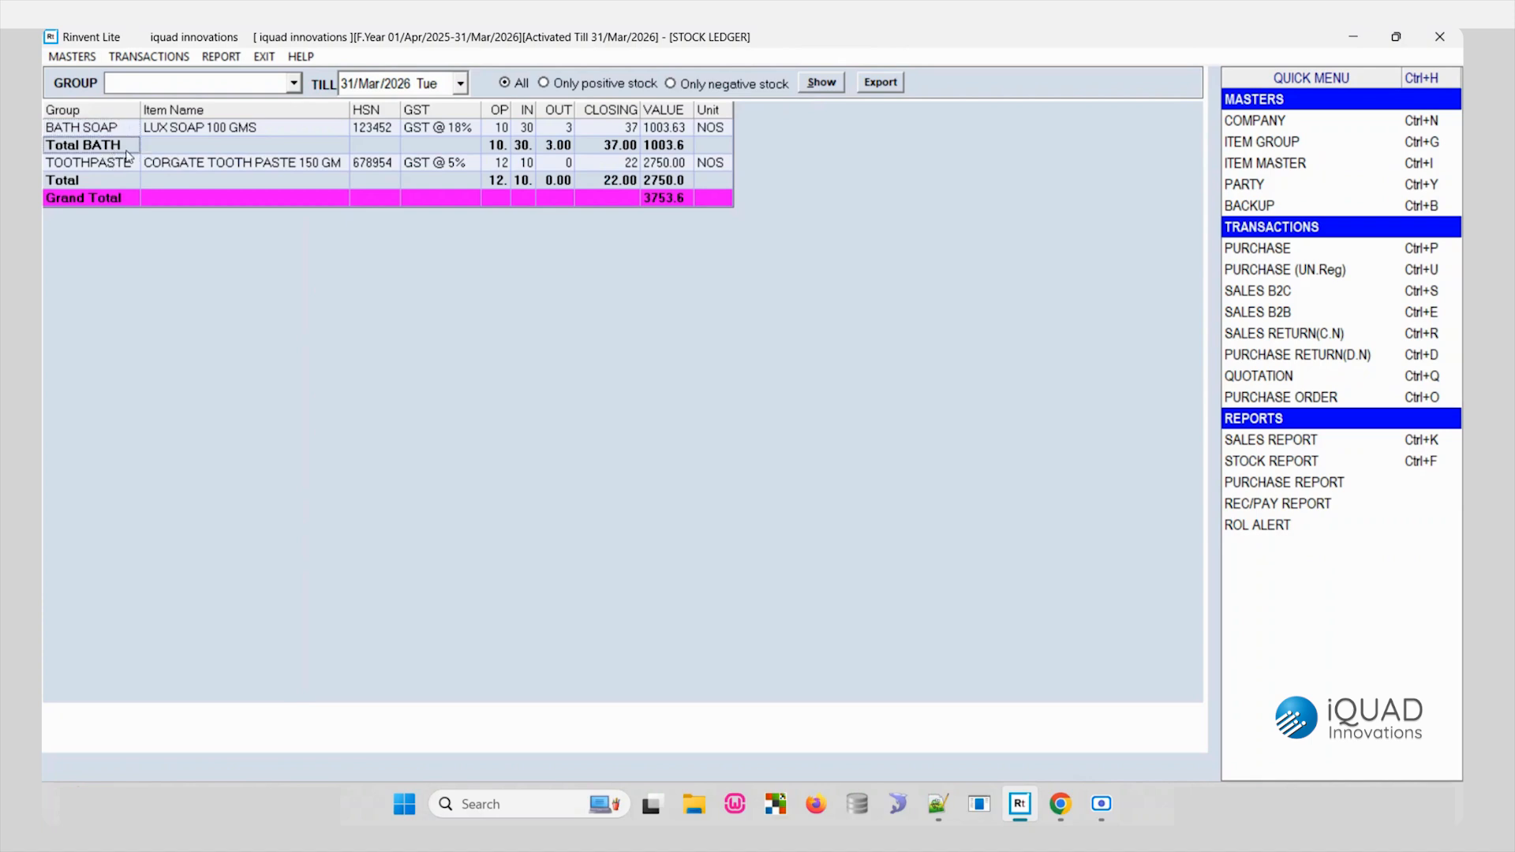
pyautogui.click(104, 184)
pyautogui.click(283, 164)
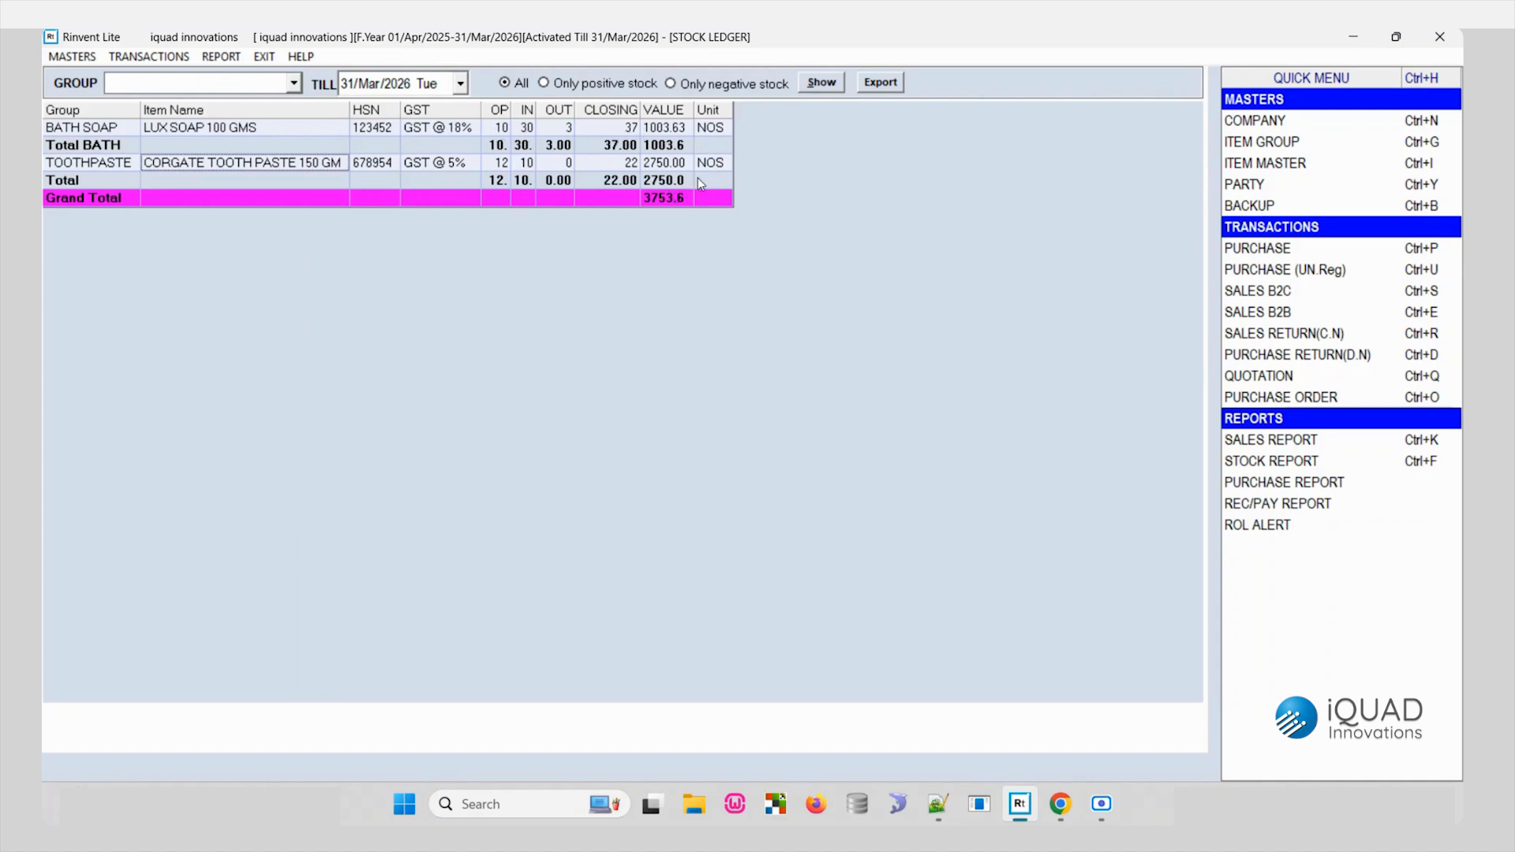
# - Examine CORGATE TOOTH PASTE 150 GM's stock ledger and the item record behind its opening stock, and close the stock report
pyautogui.doubleClick(240, 164)
pyautogui.doubleClick(208, 134)
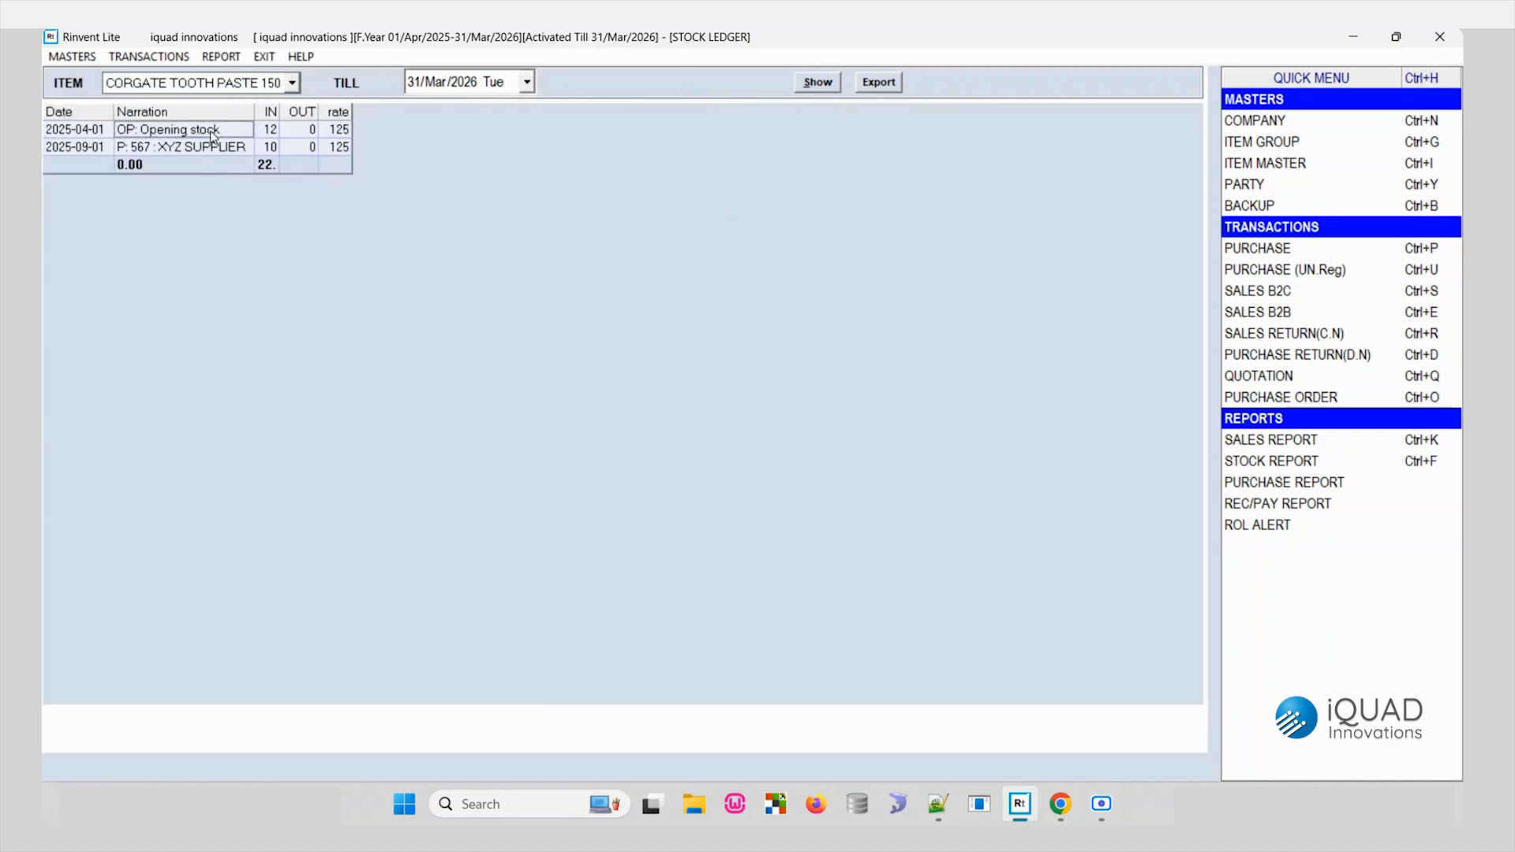
pyautogui.press('Escape')
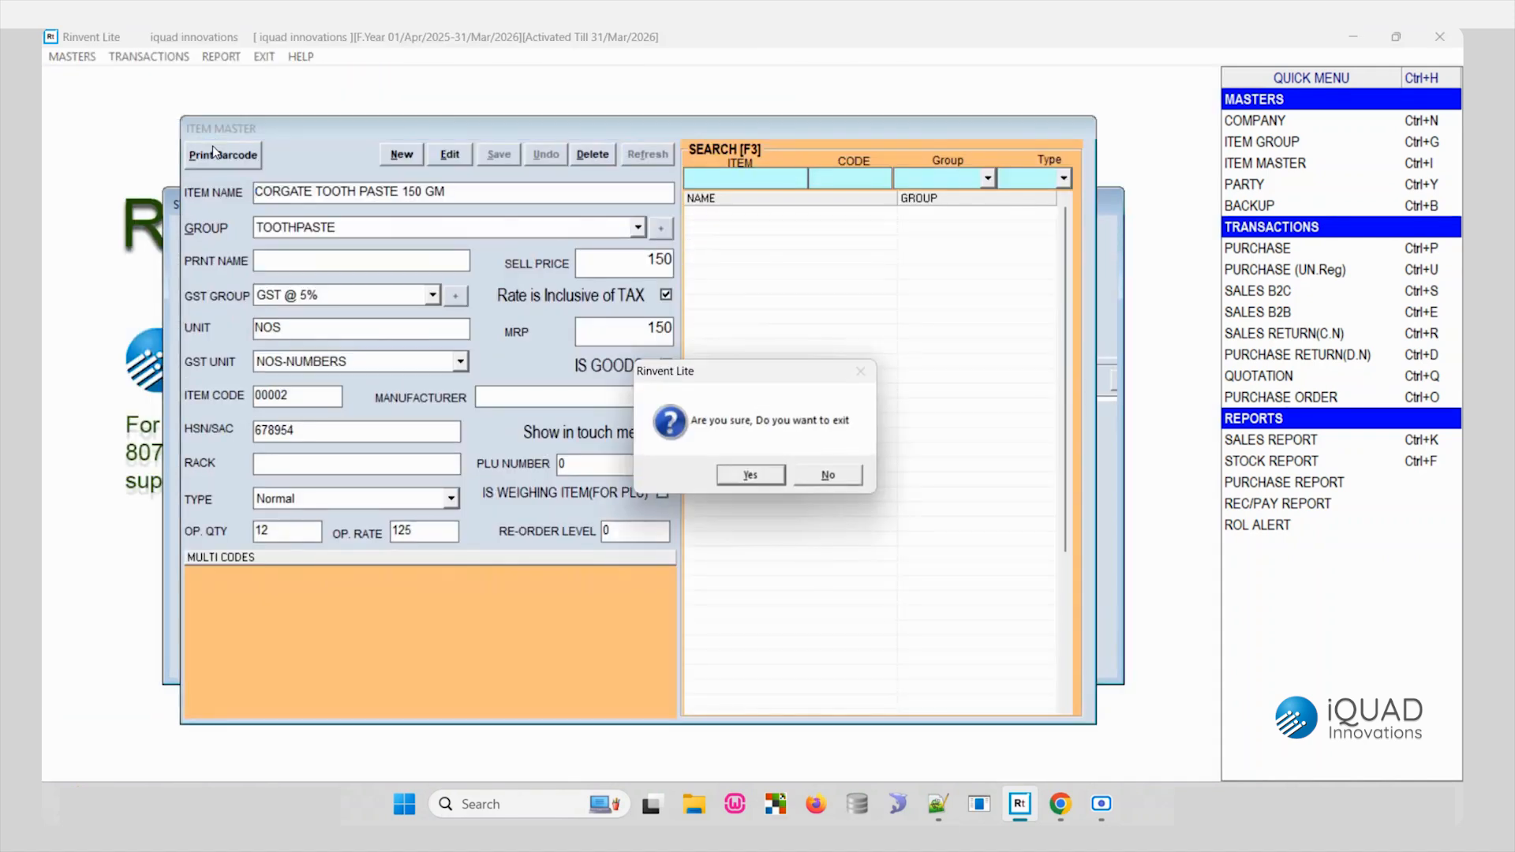
pyautogui.press('Return')
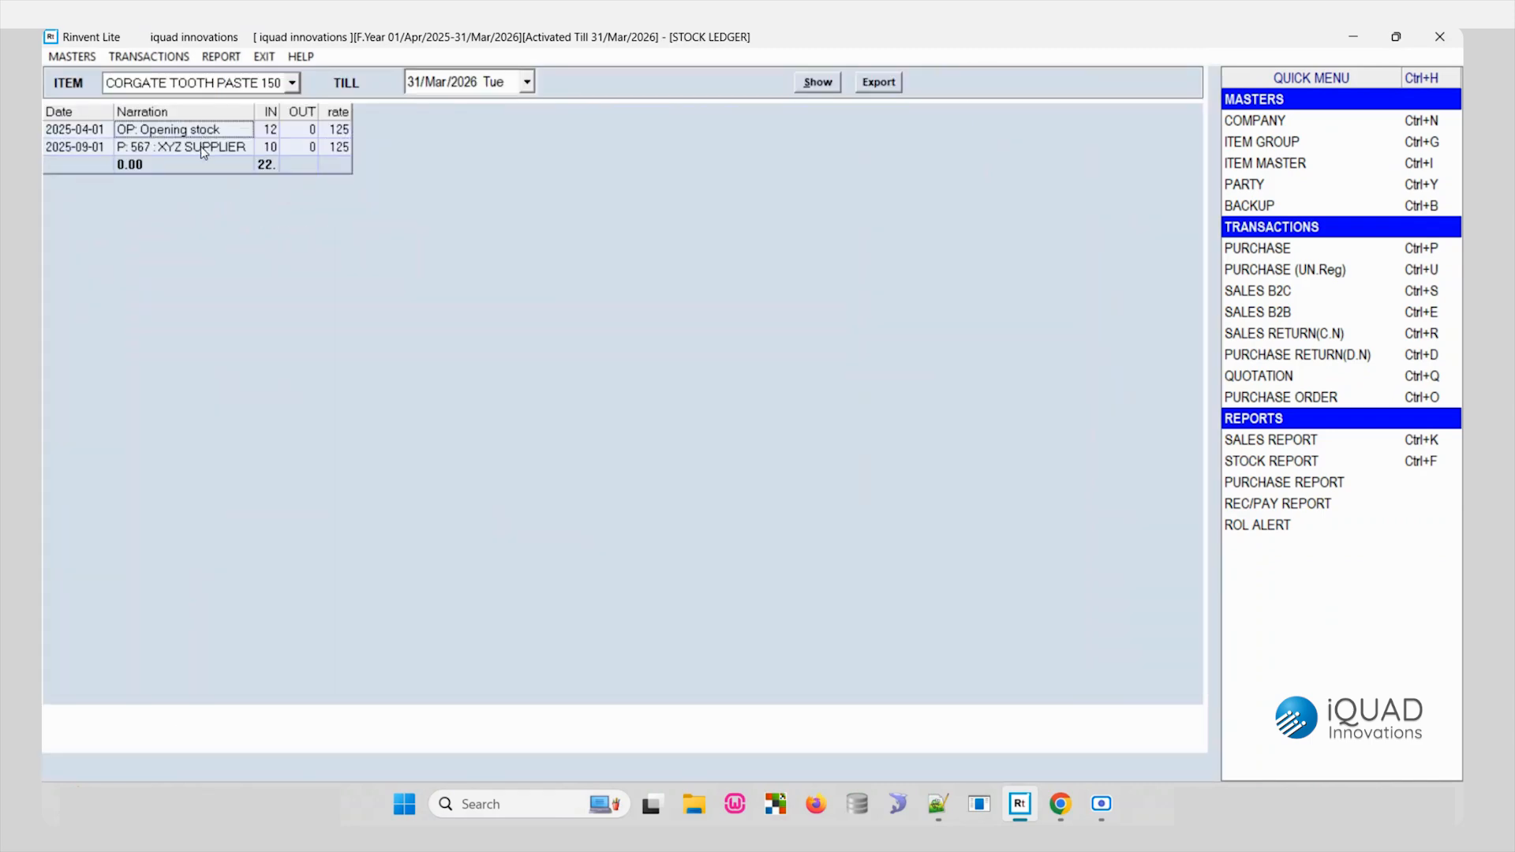
pyautogui.press('Escape')
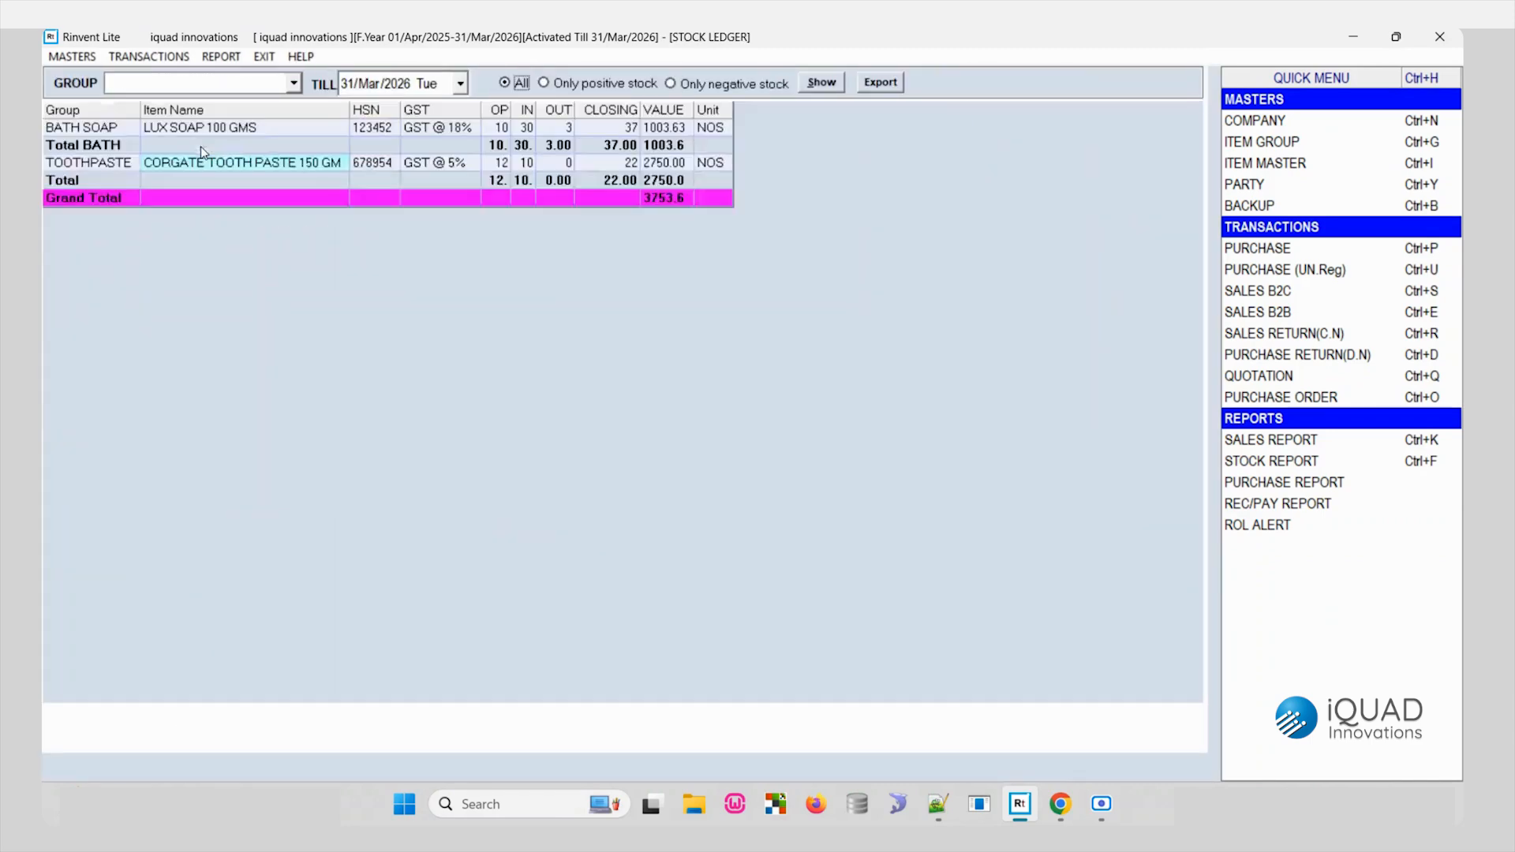
pyautogui.press('Escape')
pyautogui.press('Return')
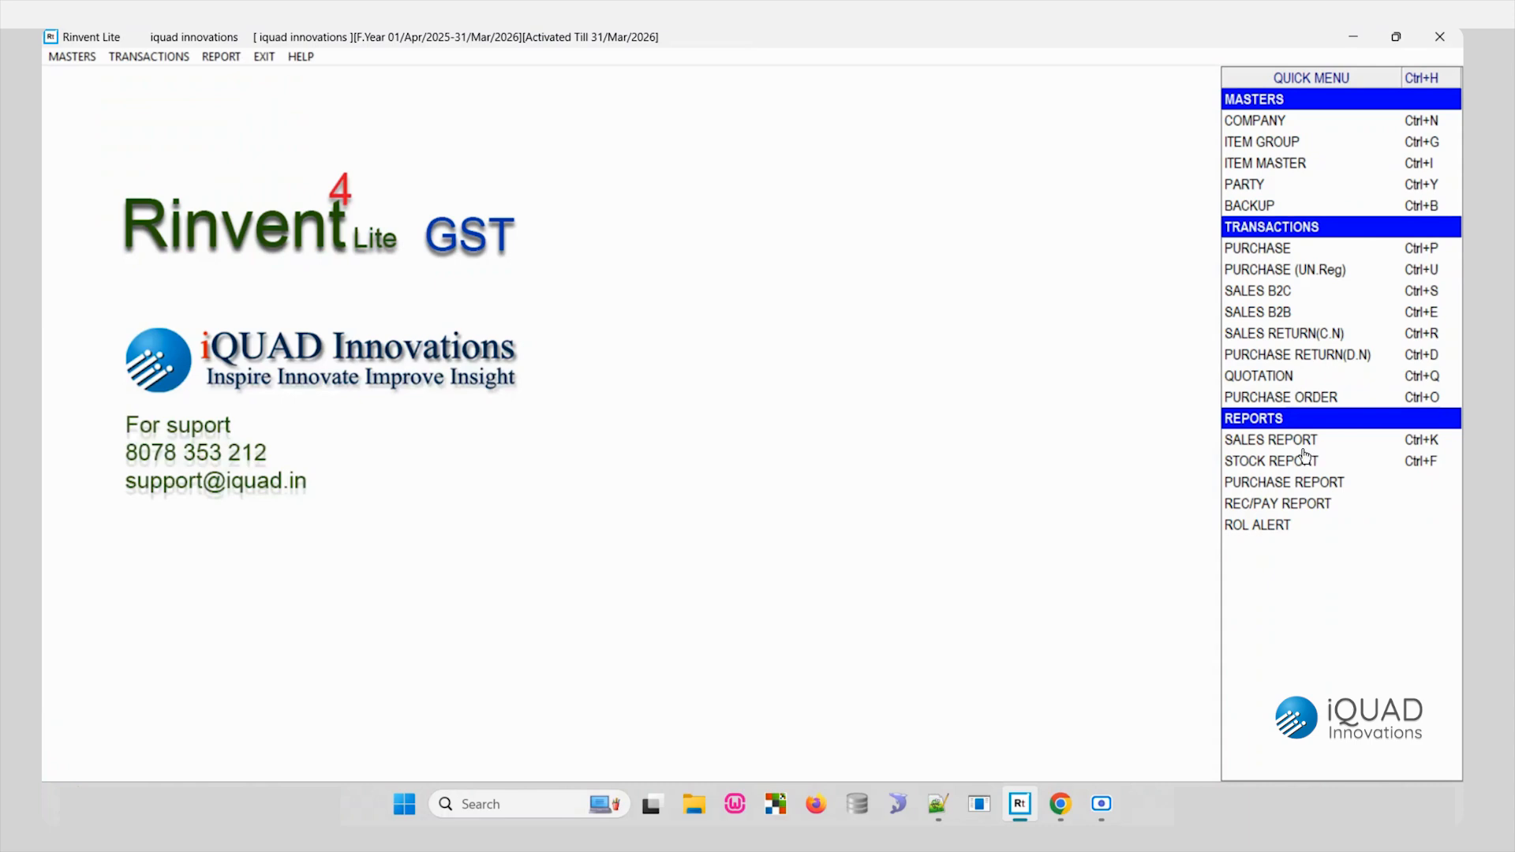
# - Show the sales report up to 30/Sep/2025 grouped monthly, and open the individual vouchers for 09/2025
pyautogui.click(1294, 445)
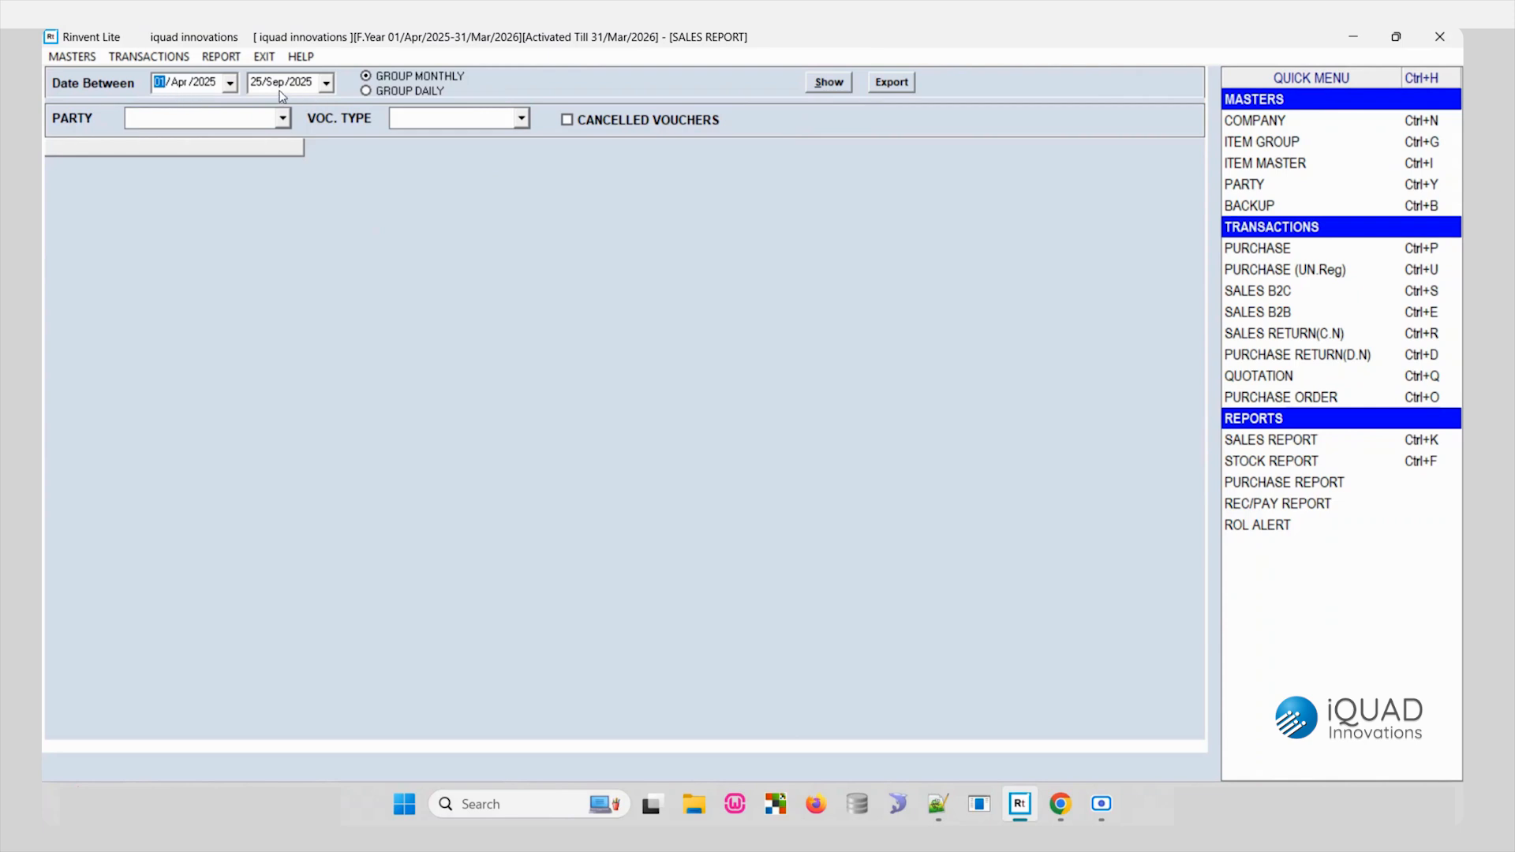
pyautogui.click(326, 82)
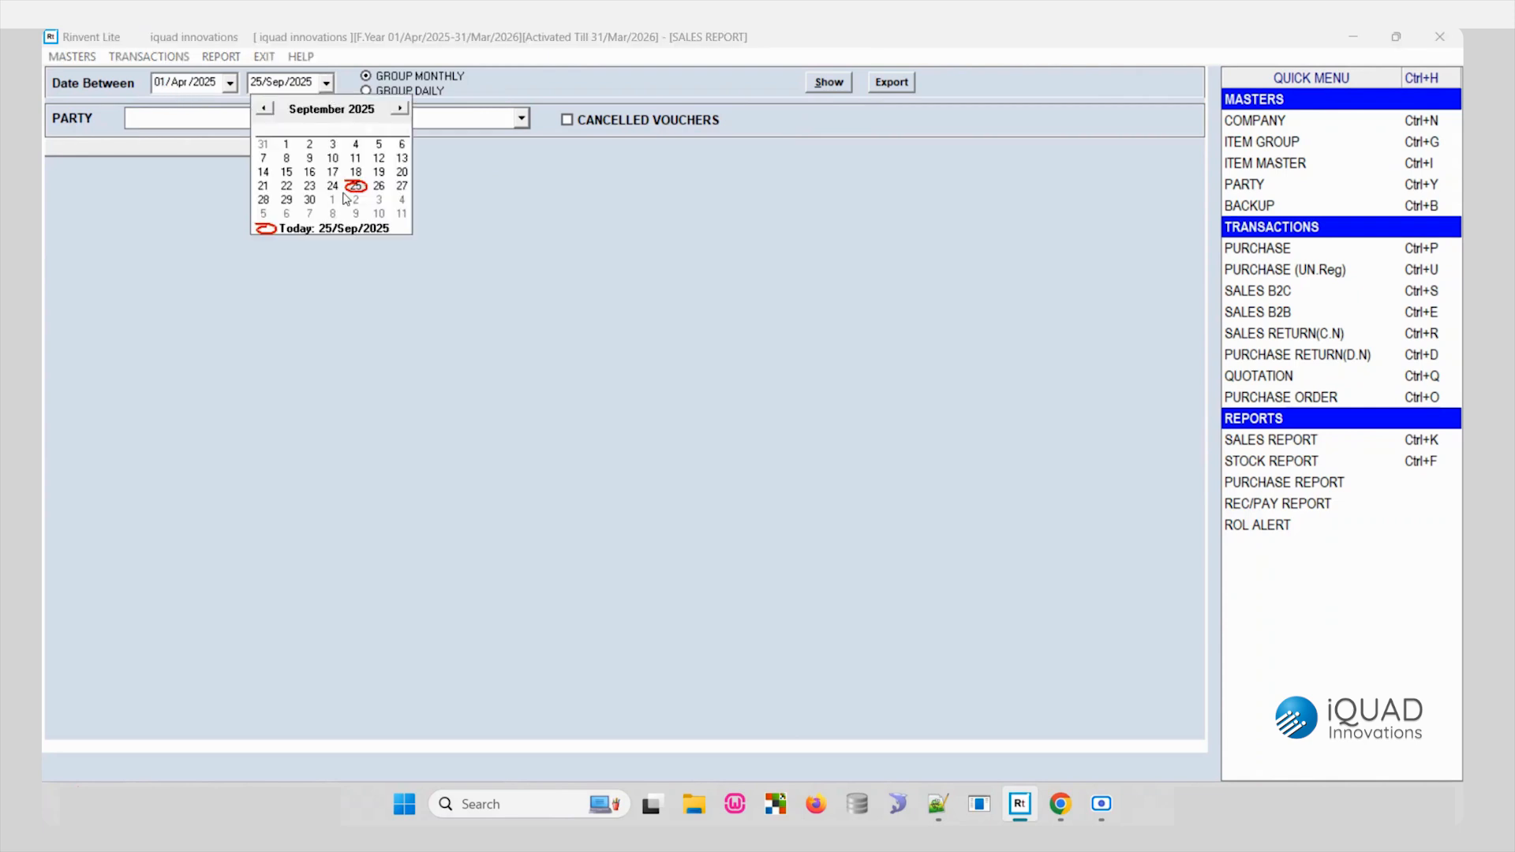
pyautogui.click(315, 205)
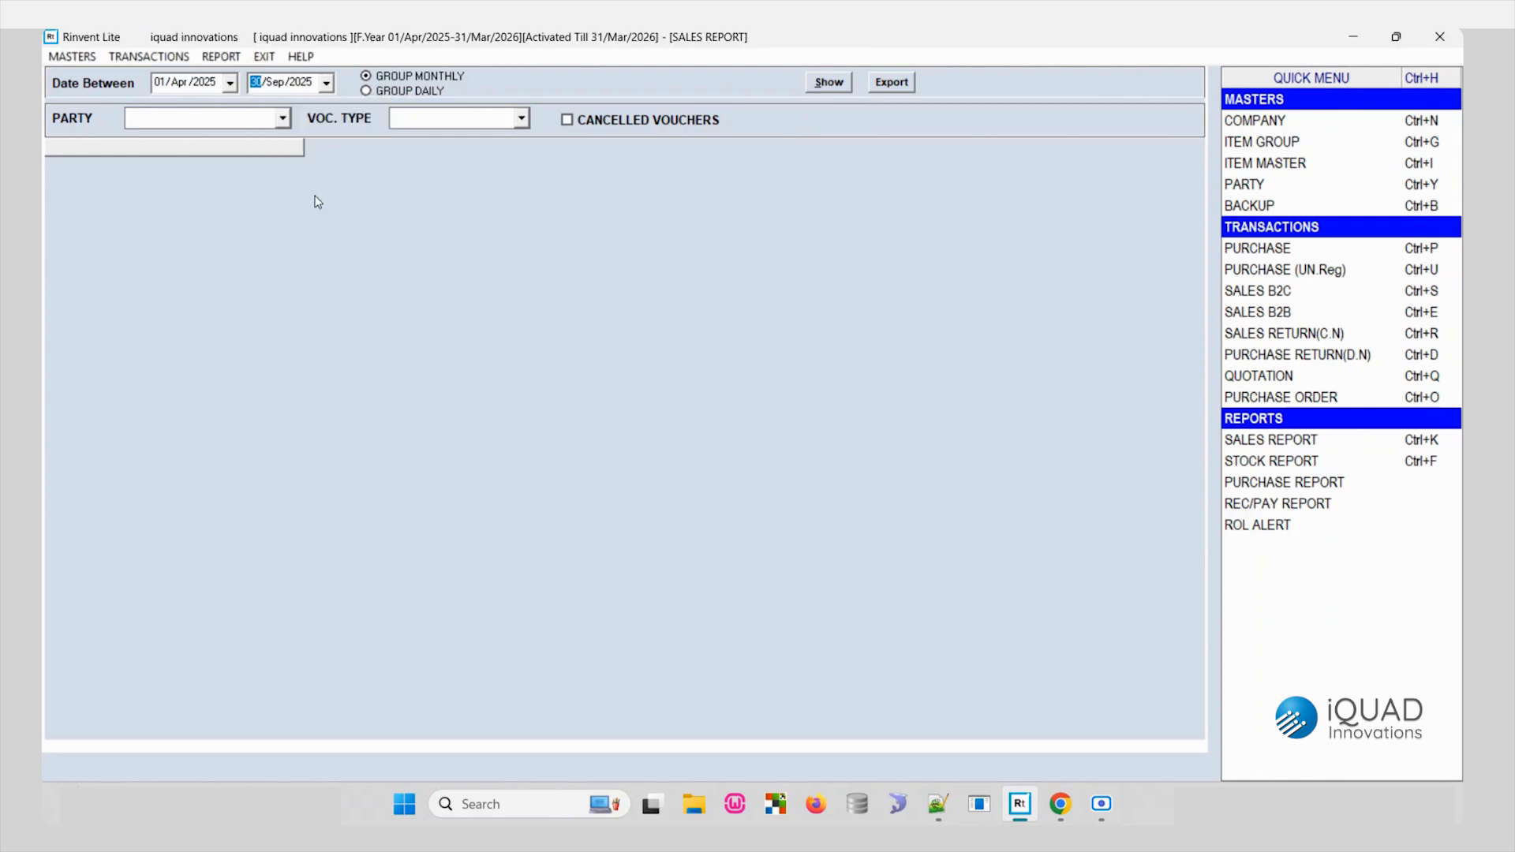
pyautogui.click(448, 78)
pyautogui.click(418, 90)
pyautogui.click(424, 78)
pyautogui.click(828, 82)
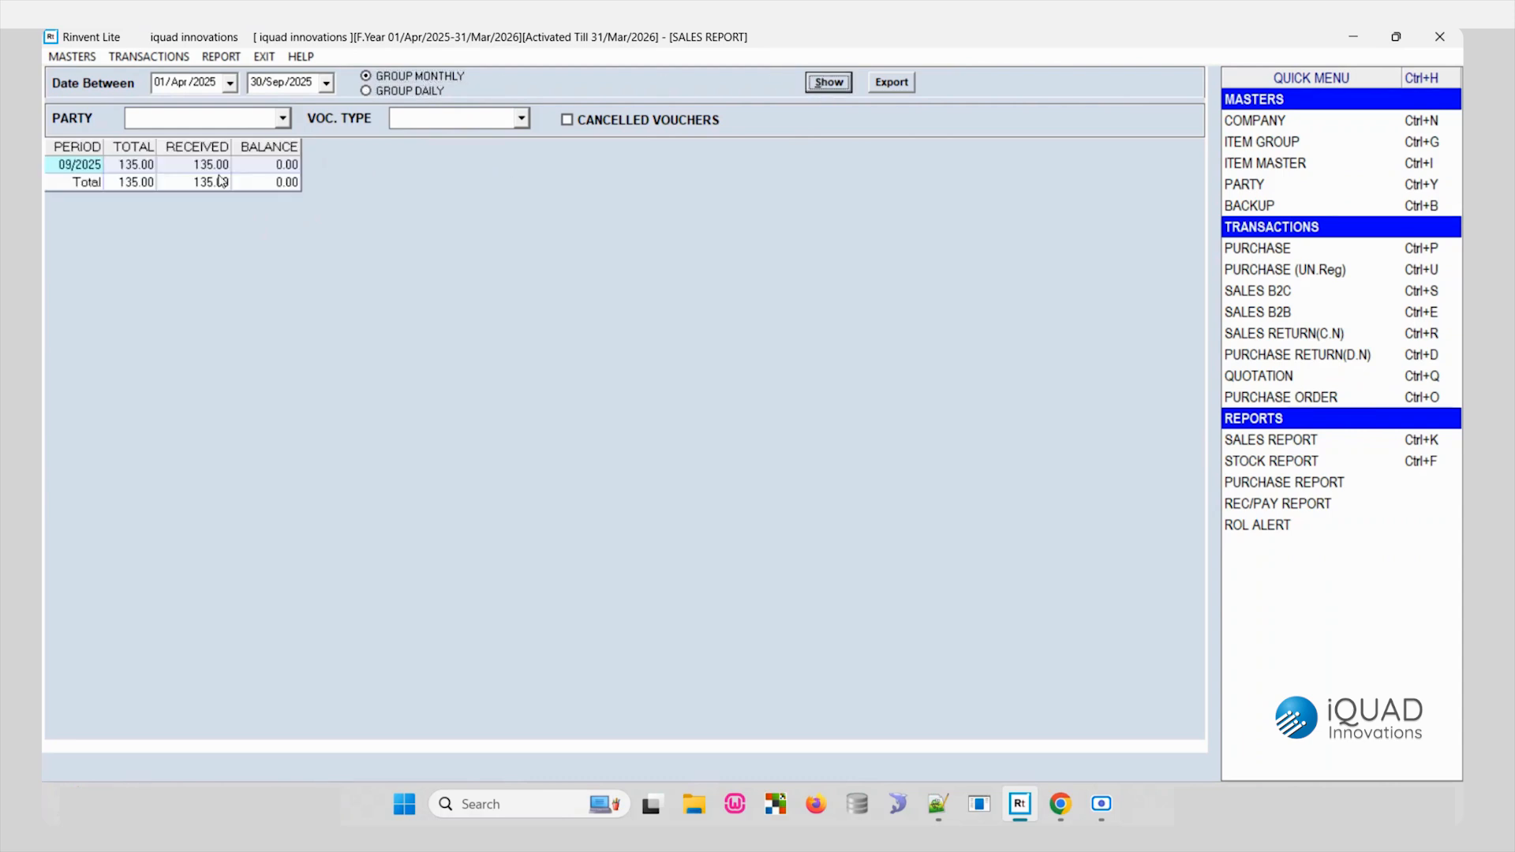
pyautogui.doubleClick(150, 170)
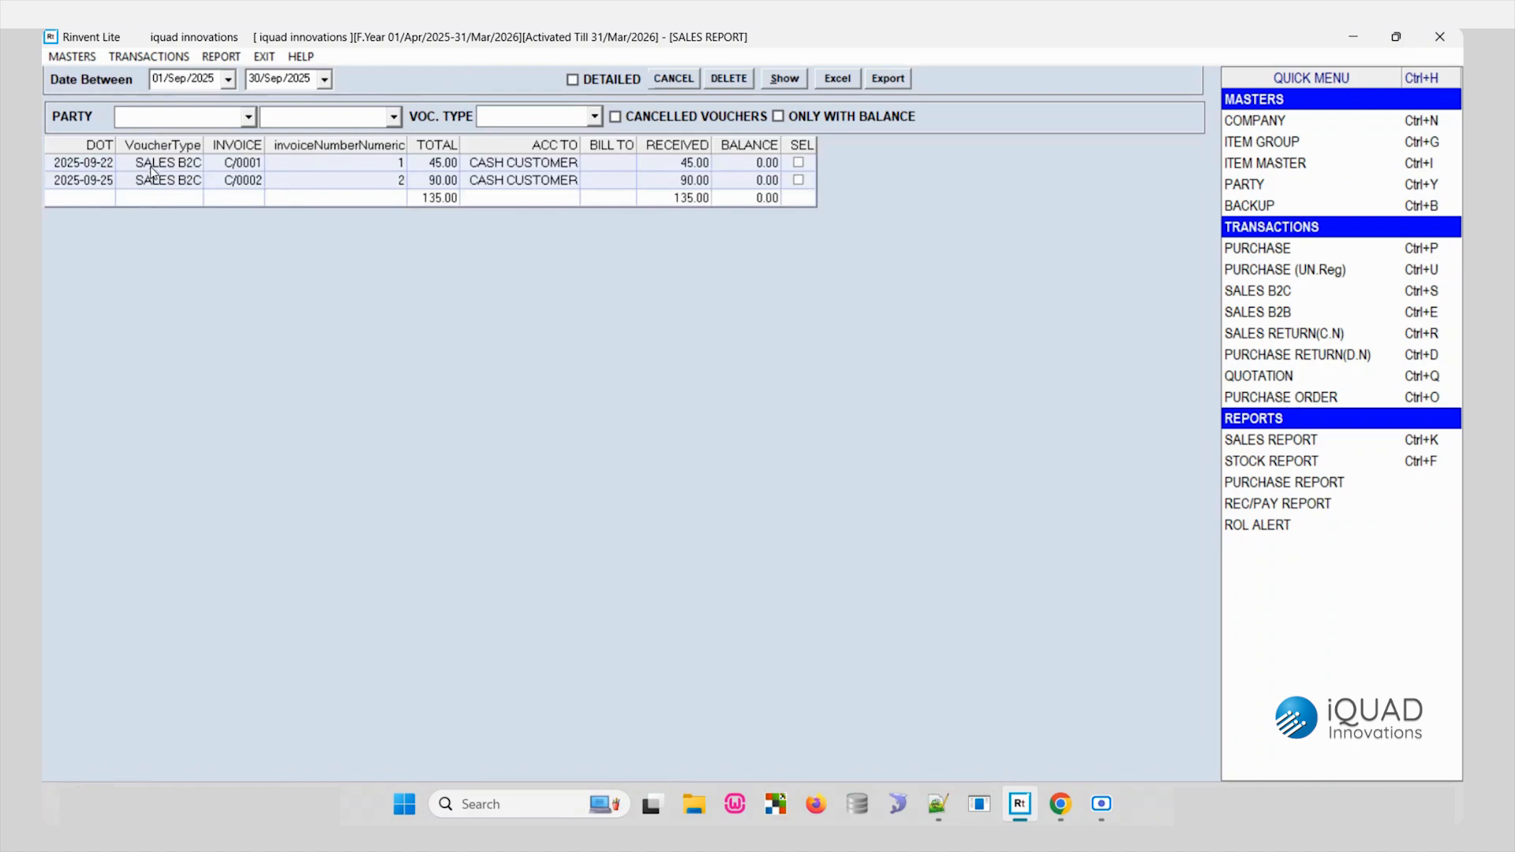
# - Examine the B2C sales voucher dated 25/Sep/2025 from the sales report, and close the voucher and both sales report views
pyautogui.click(282, 182)
pyautogui.click(246, 187)
pyautogui.doubleClick(247, 187)
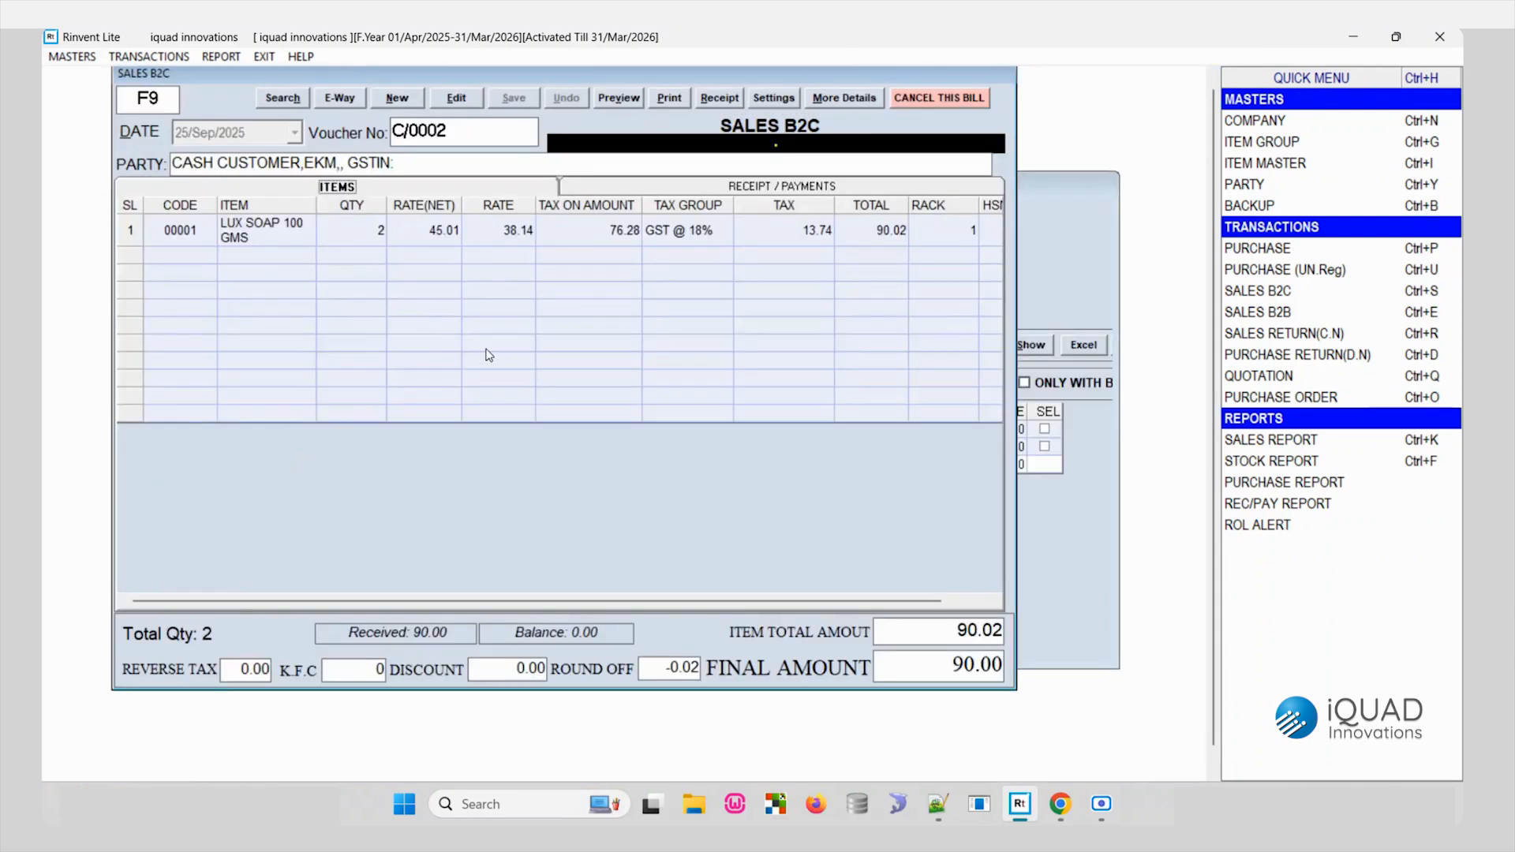
pyautogui.press('Escape')
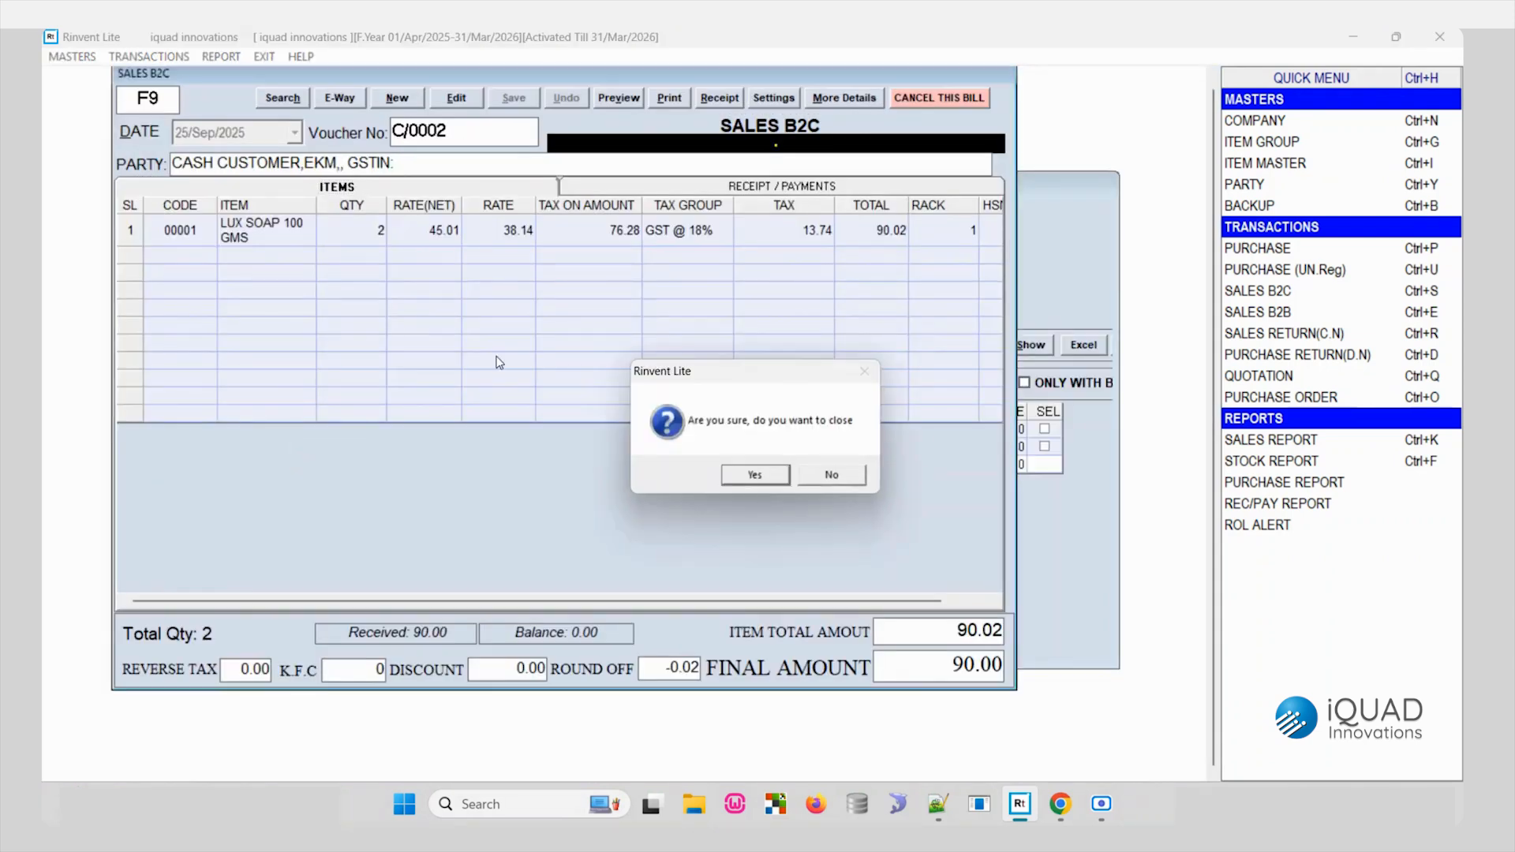
pyautogui.press('Return')
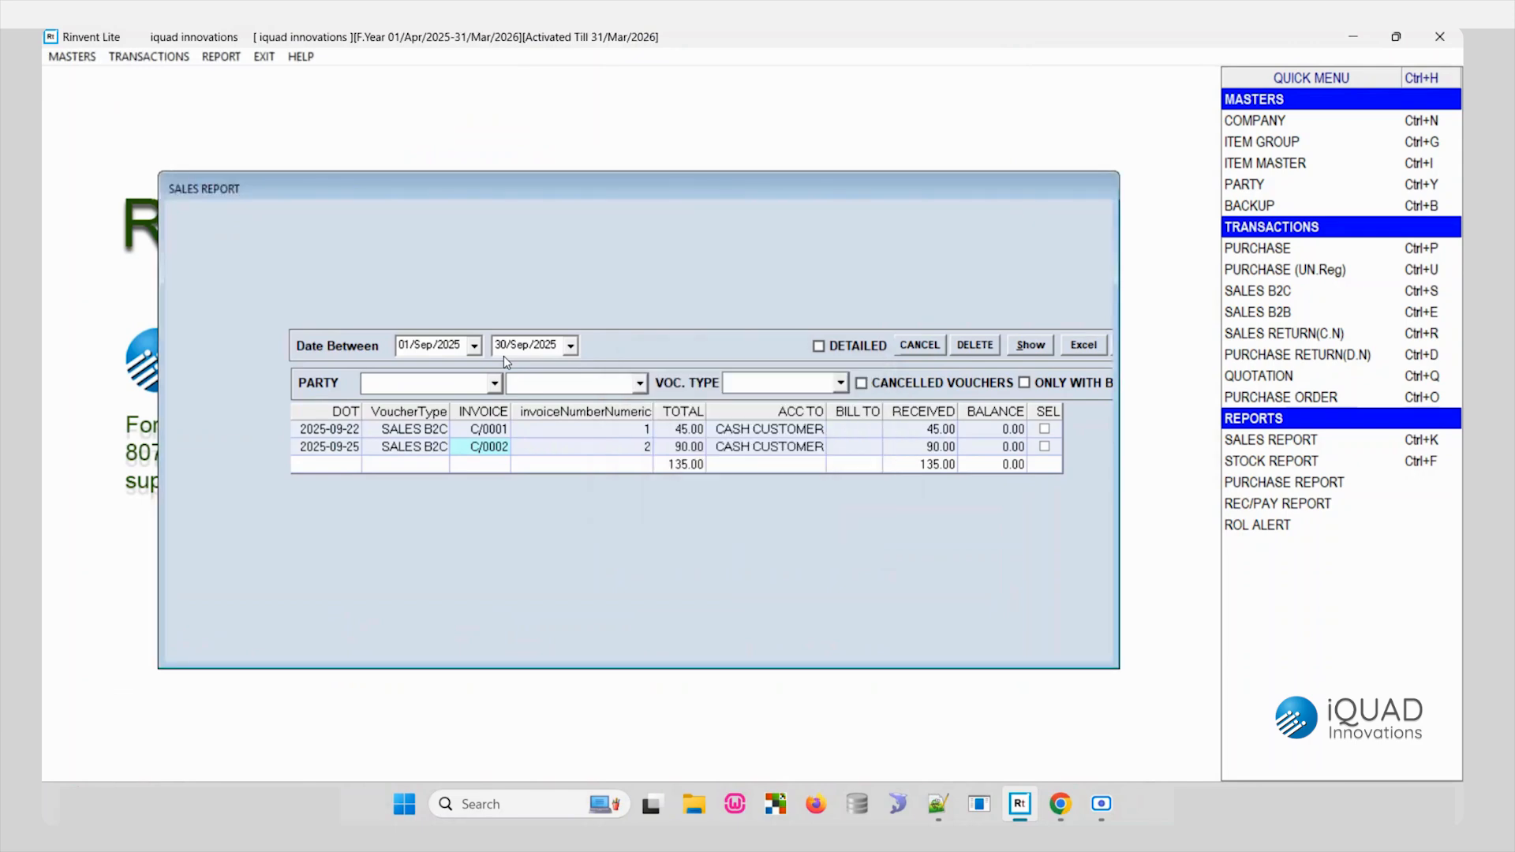
pyautogui.press('Escape')
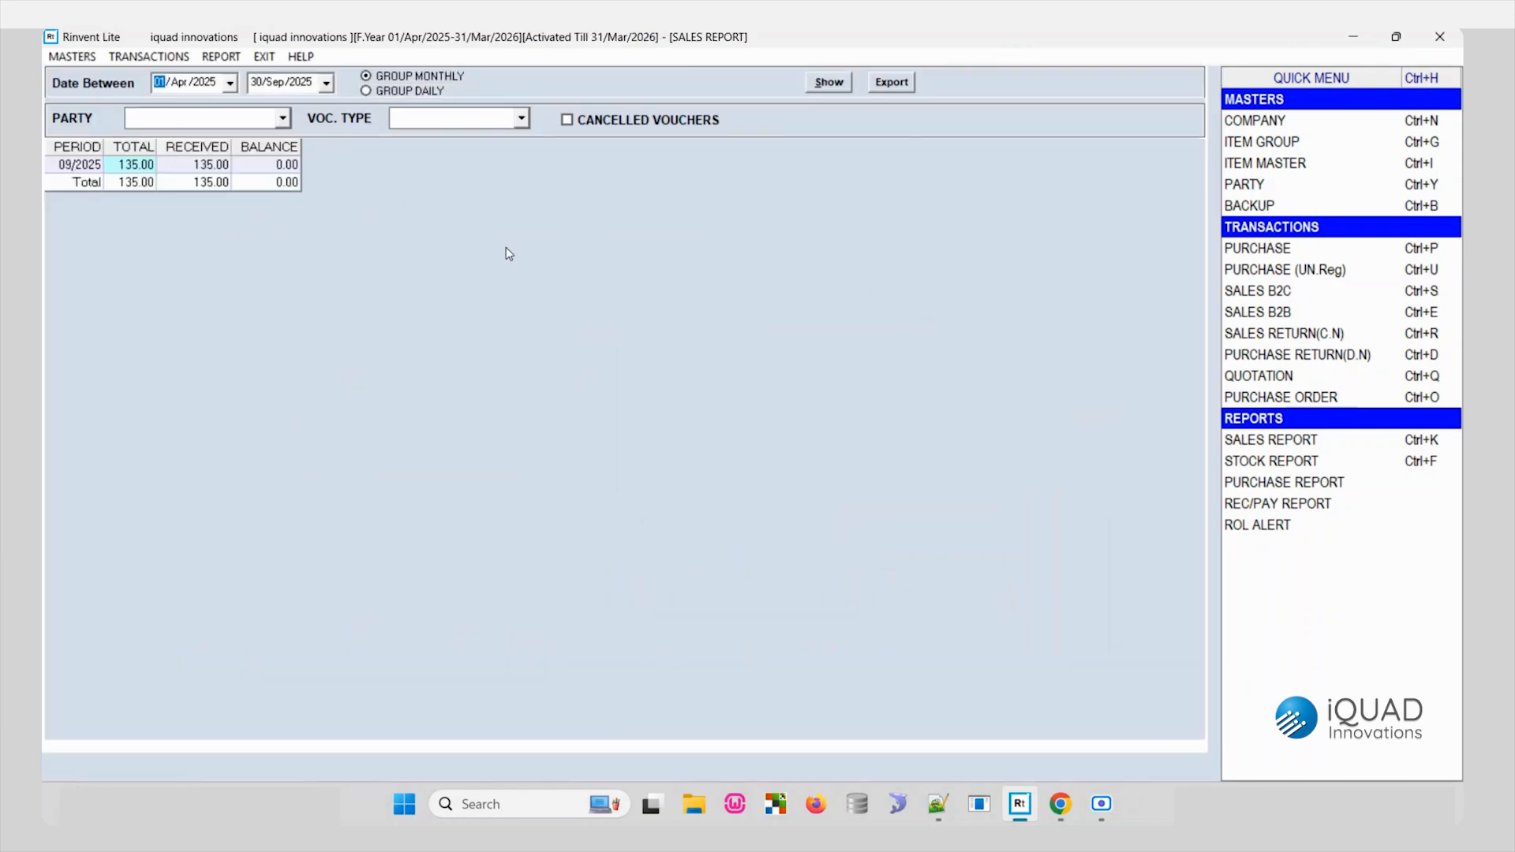
pyautogui.press('Escape')
pyautogui.press('Return')
# - Open the tax reports and set the period's start date to 01/Sep/2025
pyautogui.click(221, 57)
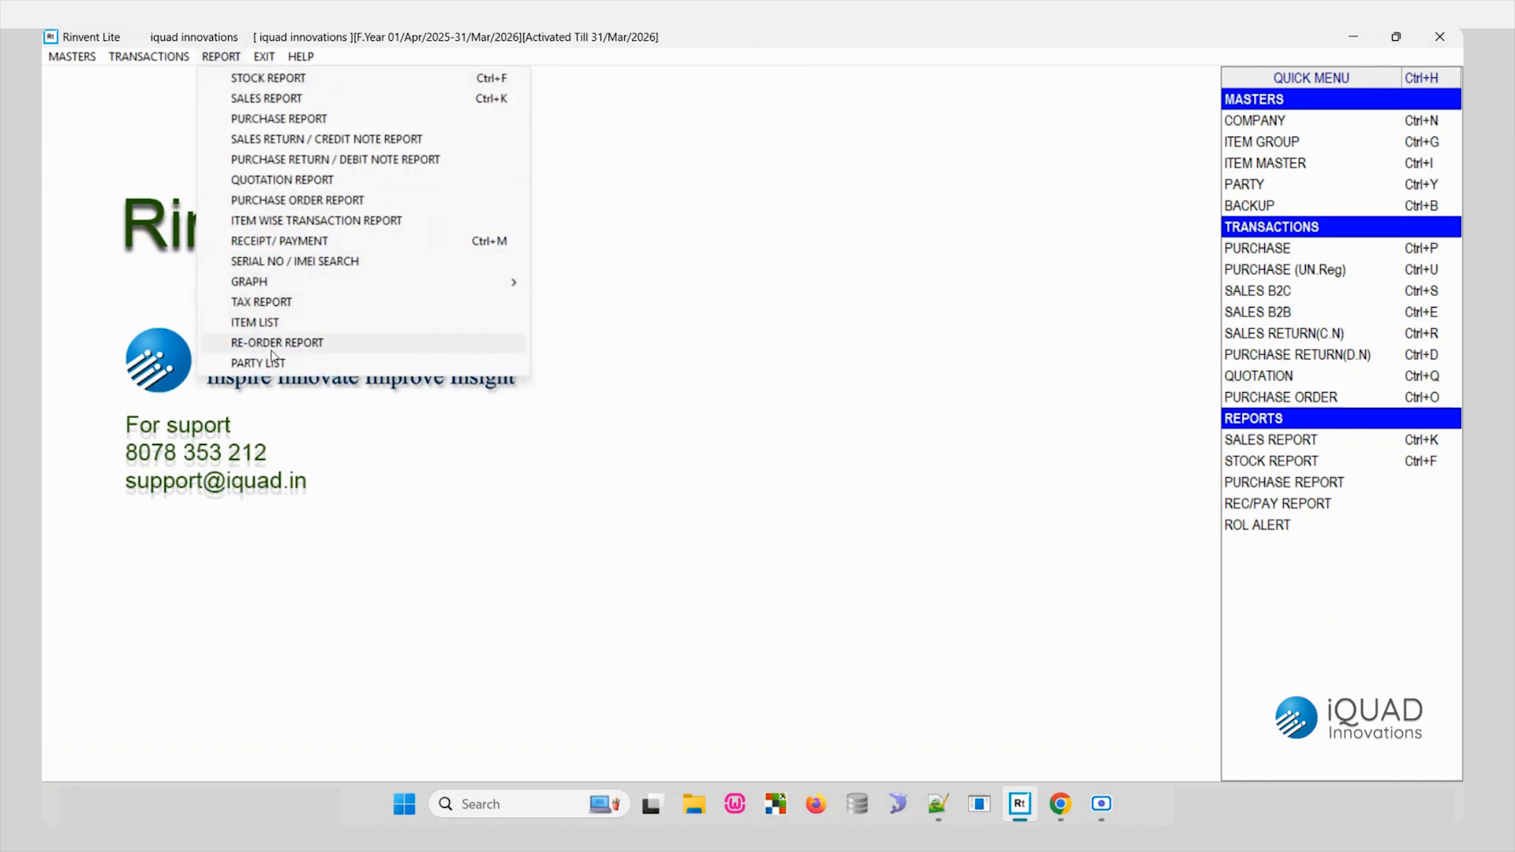
pyautogui.click(277, 302)
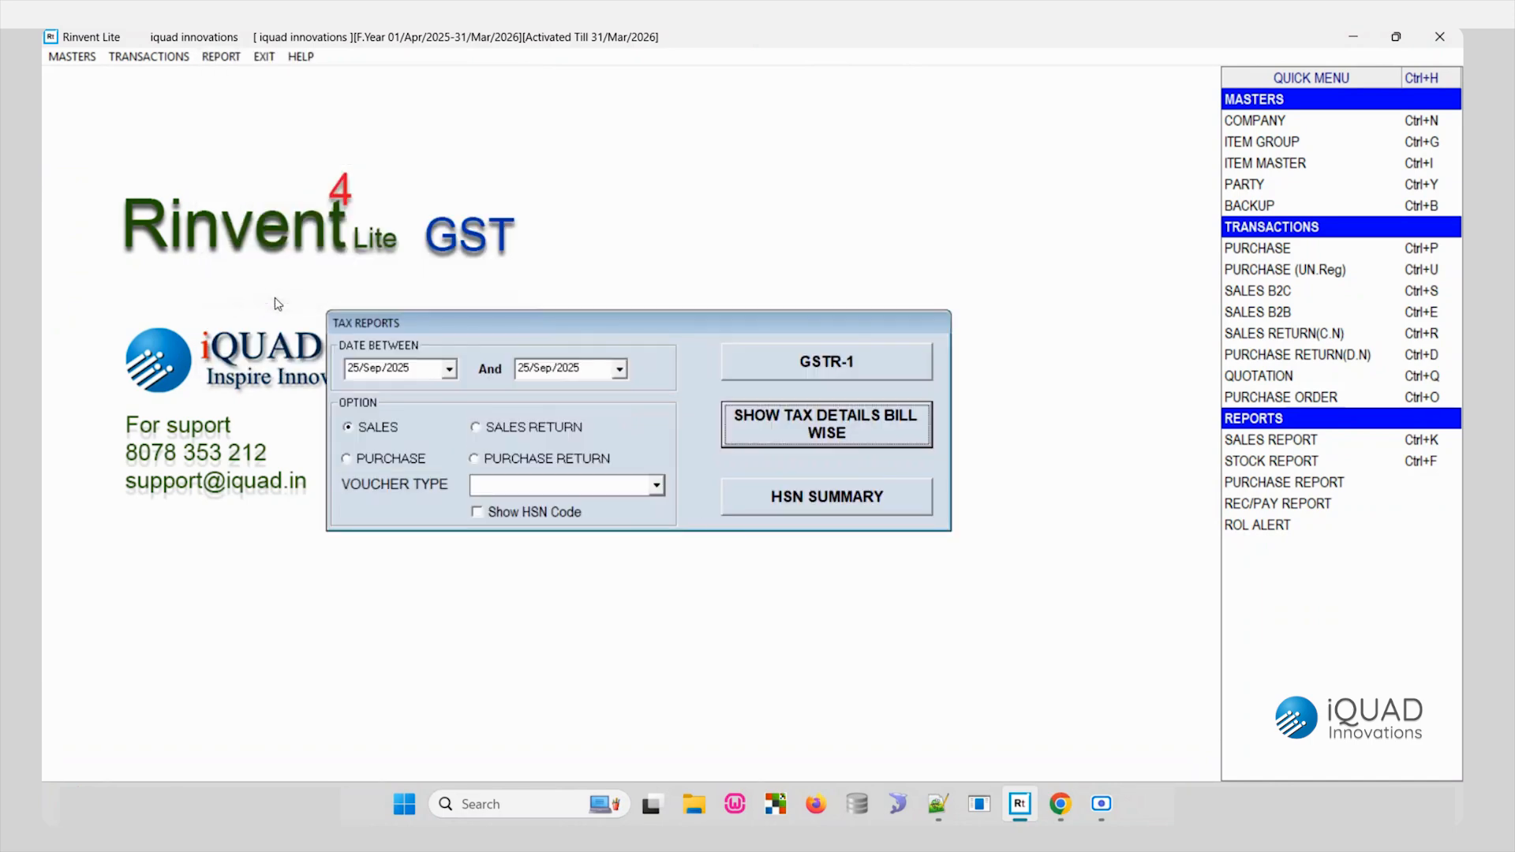
pyautogui.click(362, 369)
pyautogui.write('01')
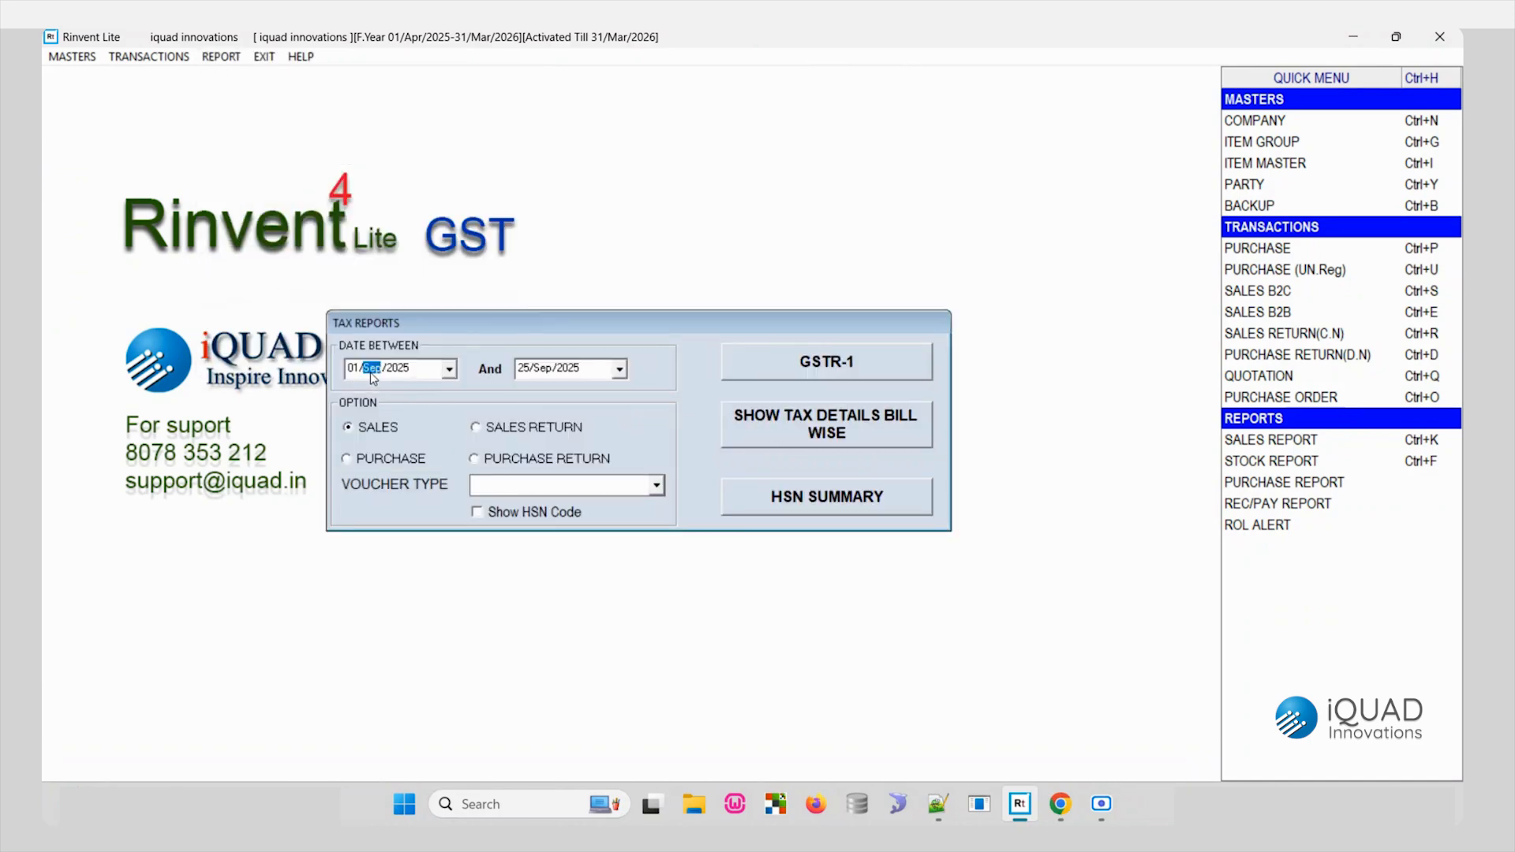